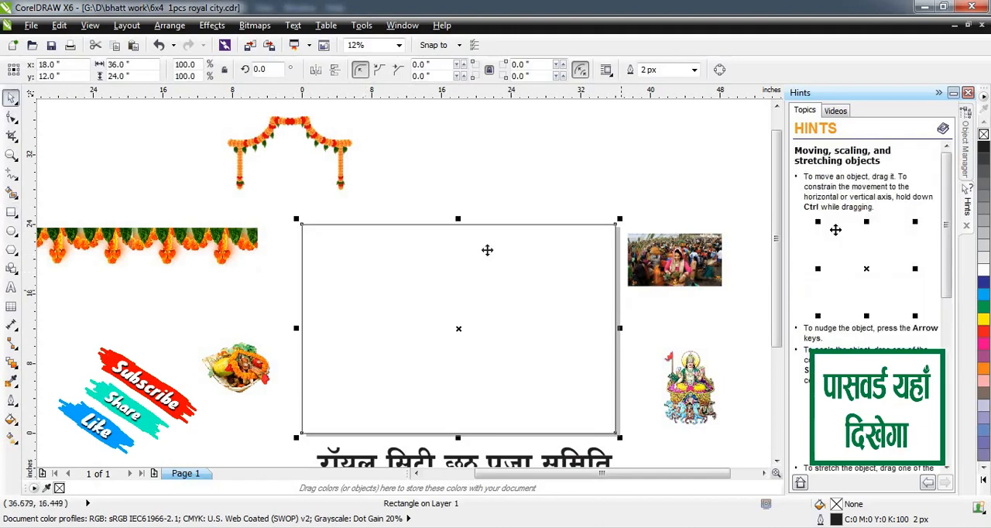
pyautogui.click(532, 192)
pyautogui.click(456, 226)
pyautogui.press('g')
pyautogui.moveTo(458, 297); pyautogui.dragTo(450, 155)
pyautogui.hotkey('ctrl', 'z')
pyautogui.moveTo(461, 342); pyautogui.dragTo(502, 276)
pyautogui.hotkey('ctrl', 'z')
pyautogui.hotkey('ctrl', 'z')
# Apply a radial fountain fill with a white centre and black outer colour to the page rectangle, extending its radius past the bottom edge.
pyautogui.moveTo(458, 196); pyautogui.dragTo(477, 375)
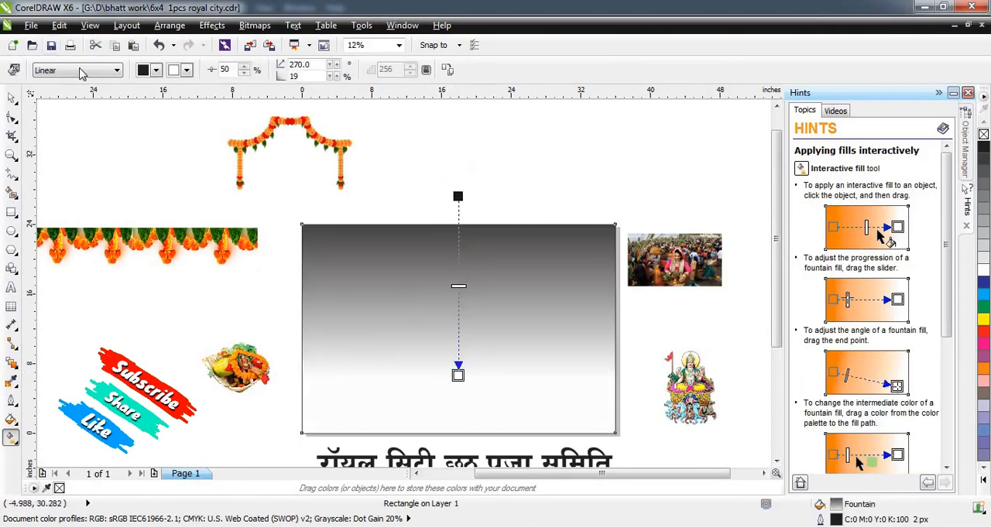
pyautogui.click(81, 71)
pyautogui.click(47, 111)
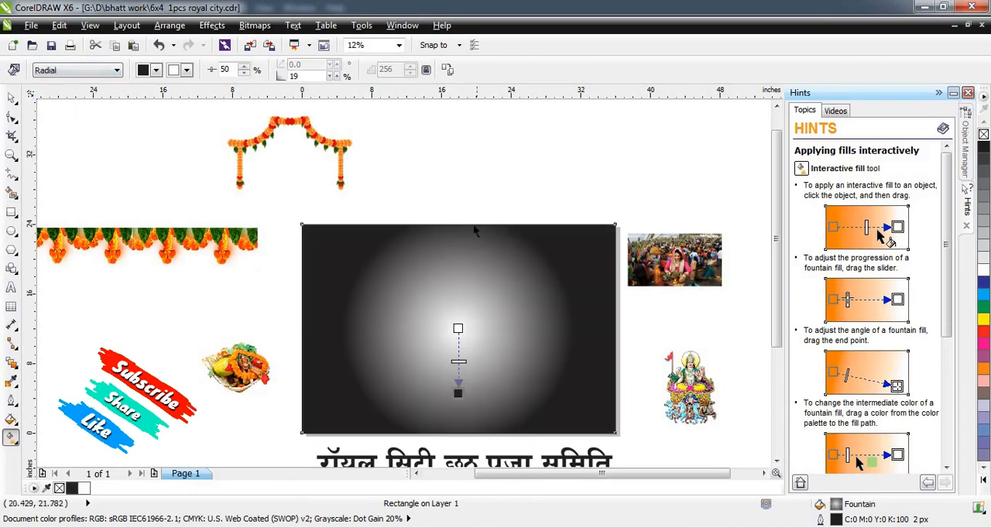
pyautogui.moveTo(457, 395); pyautogui.dragTo(463, 468)
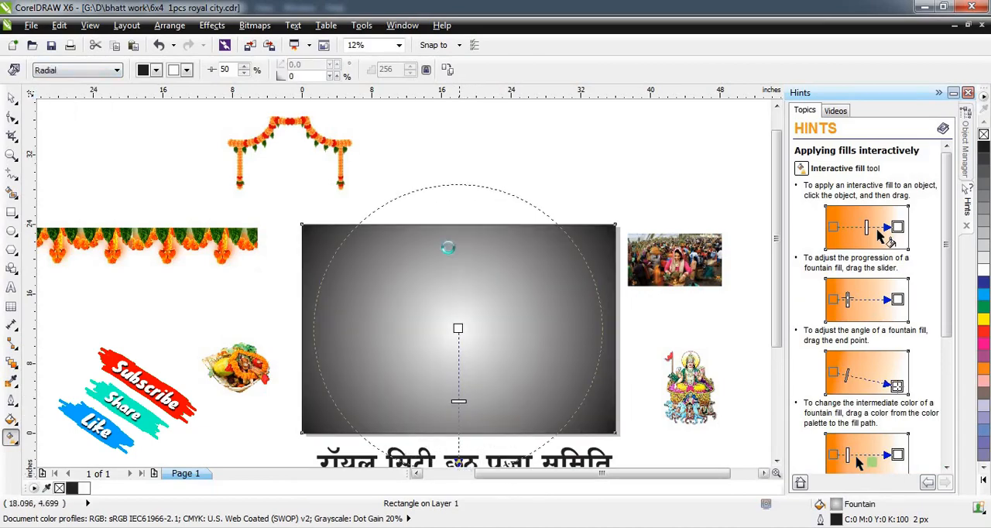
# Move the radial fill's white centre to the middle of the rectangle's upper edge and its outer point above the page.
pyautogui.scroll(-1, 449, 248)
pyautogui.moveTo(453, 359); pyautogui.dragTo(461, 204)
pyautogui.moveTo(455, 286); pyautogui.dragTo(460, 281)
pyautogui.moveTo(459, 199); pyautogui.dragTo(457, 171)
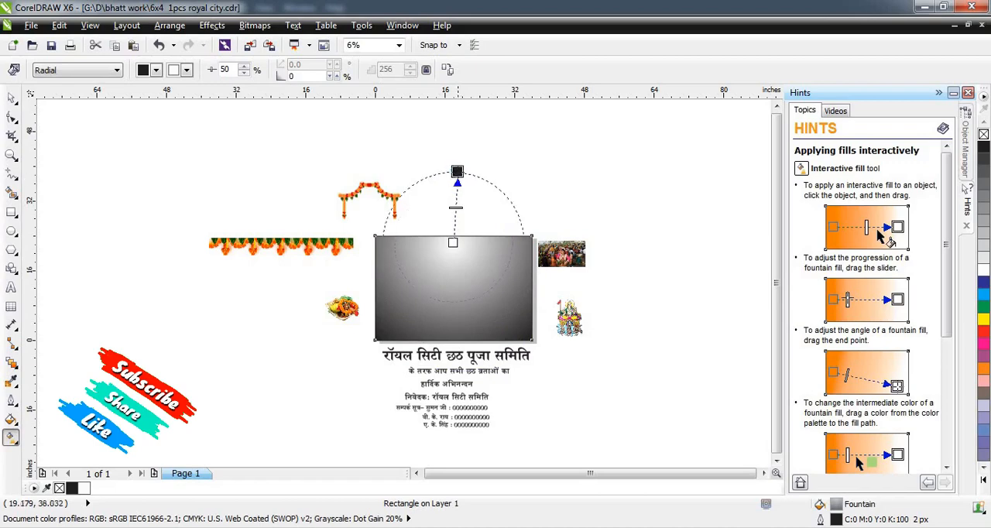
# Change the radial fill's outer colour from black to yellow and deselect the rectangle.
pyautogui.click(13, 99)
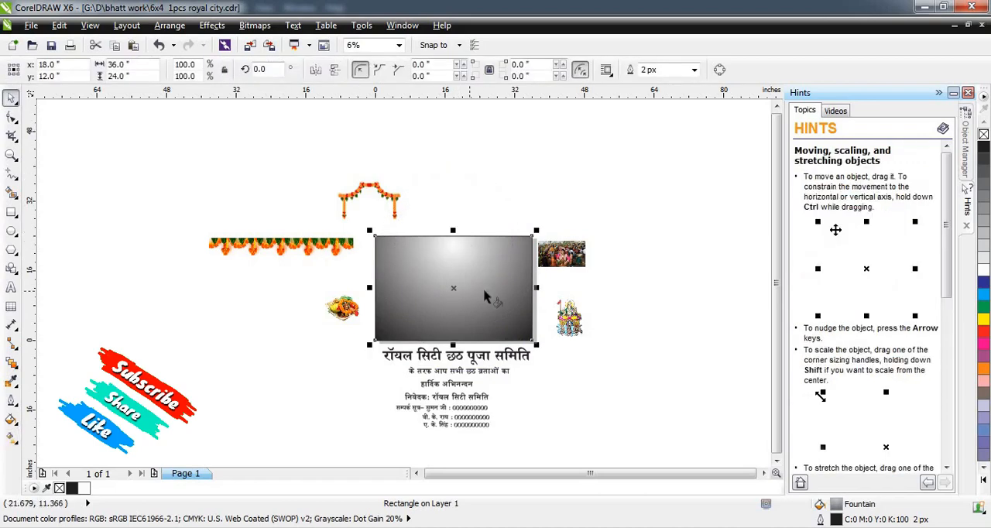
pyautogui.press('g')
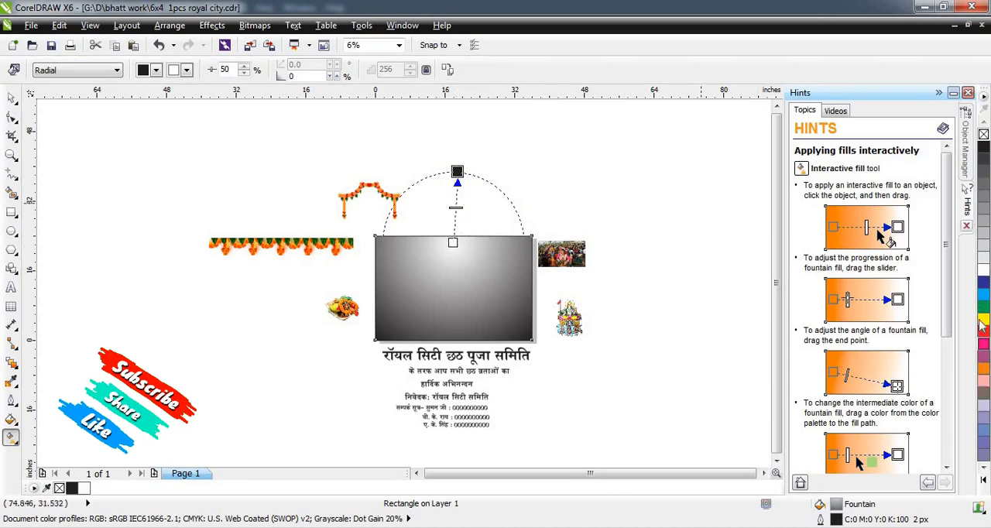
pyautogui.moveTo(983, 319); pyautogui.dragTo(457, 172)
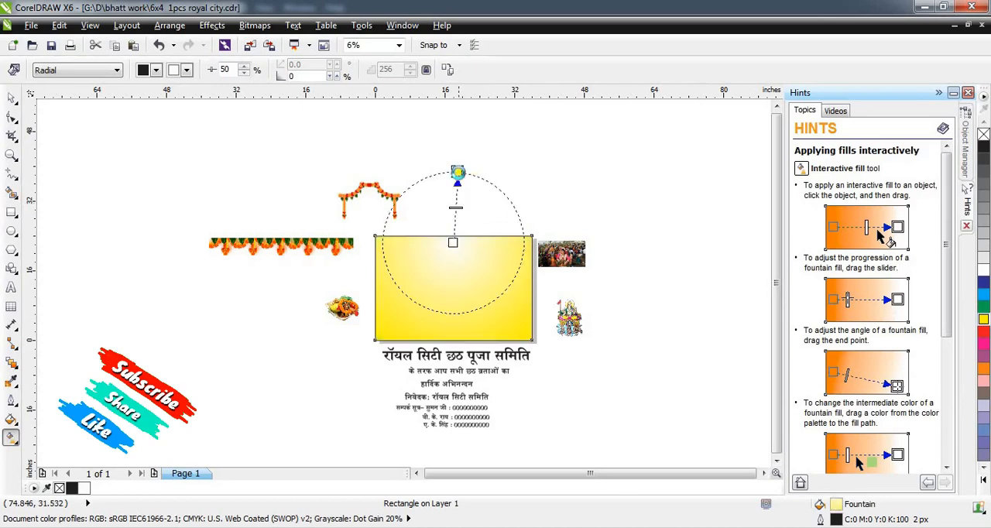
pyautogui.click(11, 98)
pyautogui.click(488, 174)
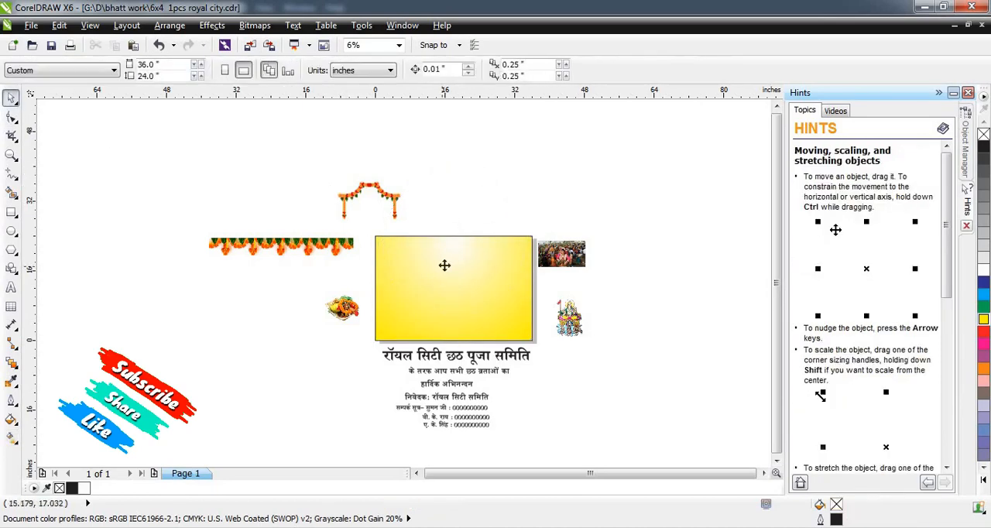
# Remove the yellow rectangle's outline.
pyautogui.click(461, 255)
pyautogui.scroll(1, 461, 255)
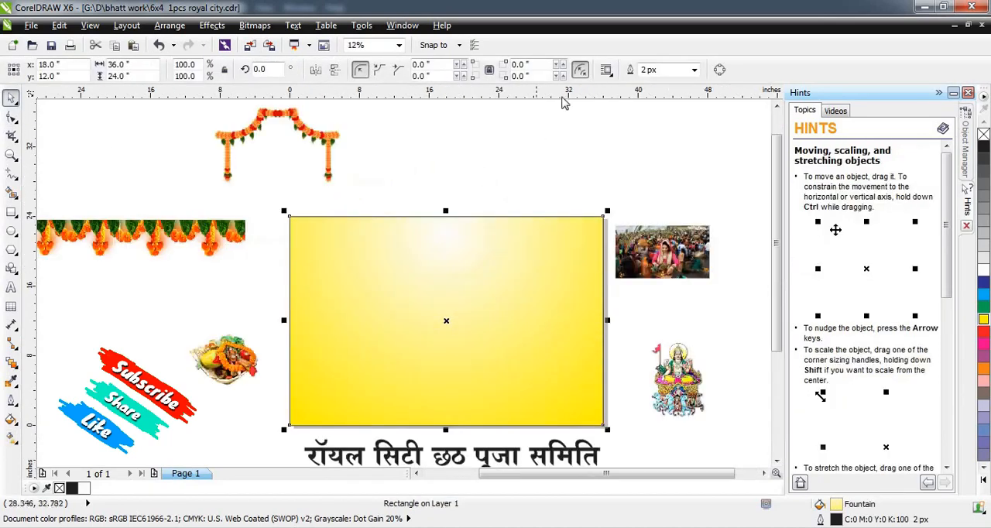
pyautogui.click(695, 69)
pyautogui.click(492, 159)
# Move the arch-shaped marigold garland onto the yellow rectangle's upper-left corner, with its peak overlapping the upper edge.
pyautogui.moveTo(342, 176); pyautogui.dragTo(418, 256)
pyautogui.scroll(1, 361, 248)
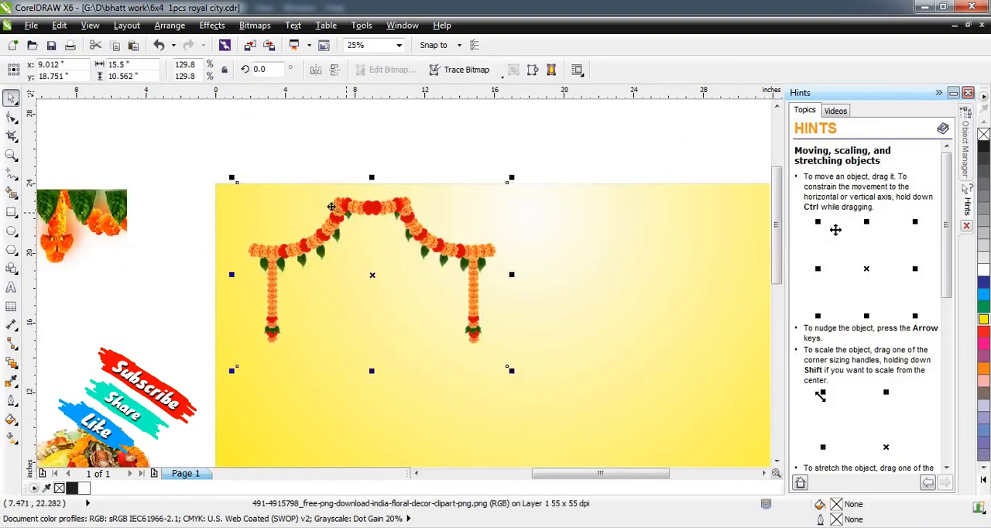
pyautogui.moveTo(331, 207); pyautogui.dragTo(299, 184)
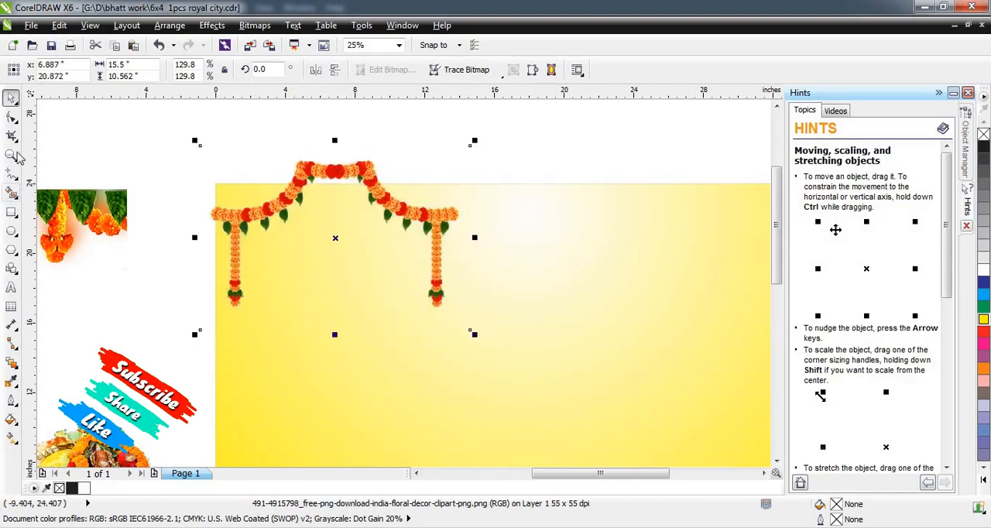
# Crop the arch garland with the Shape tool to its left part, about 6.1 in wide, and align it with the rectangle's left edge.
pyautogui.click(12, 116)
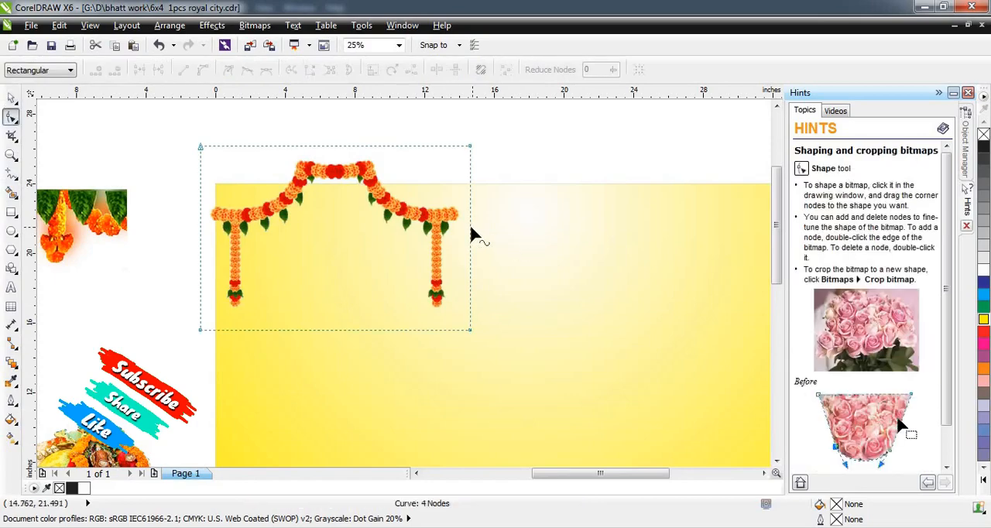
pyautogui.moveTo(471, 228); pyautogui.dragTo(307, 217)
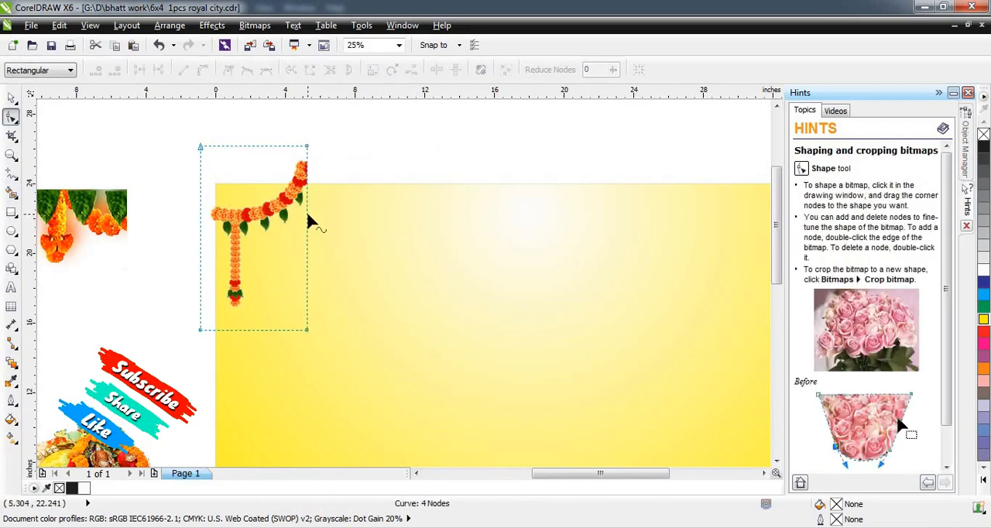
pyautogui.click(11, 97)
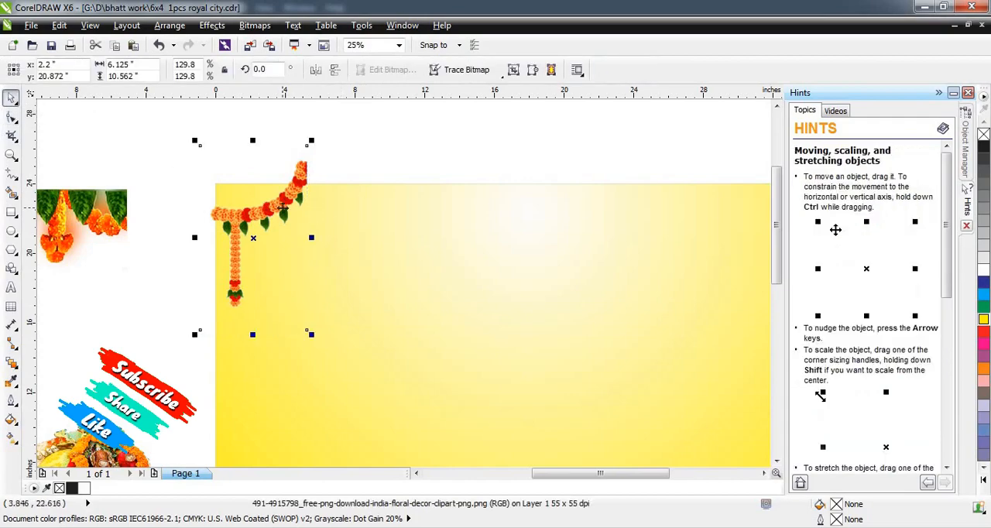
pyautogui.moveTo(282, 207); pyautogui.dragTo(284, 209)
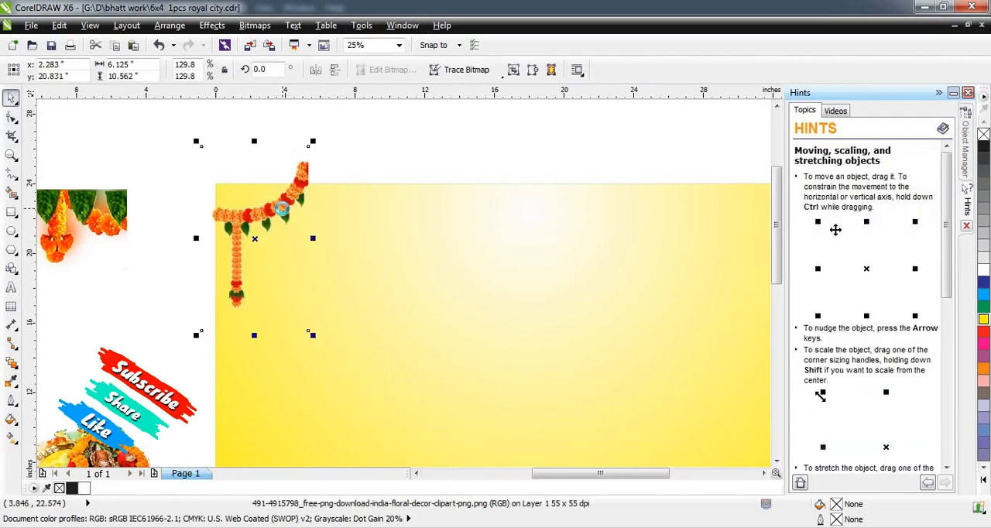
# PowerClip the cropped garland inside the yellow rectangle.
pyautogui.rightClick(283, 216)
pyautogui.click(371, 13)
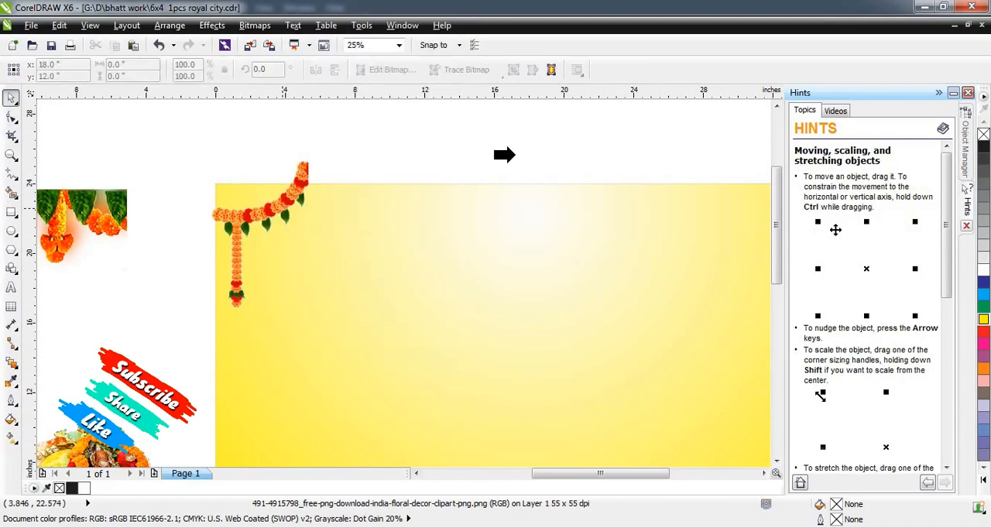
pyautogui.click(524, 183)
pyautogui.press('Escape')
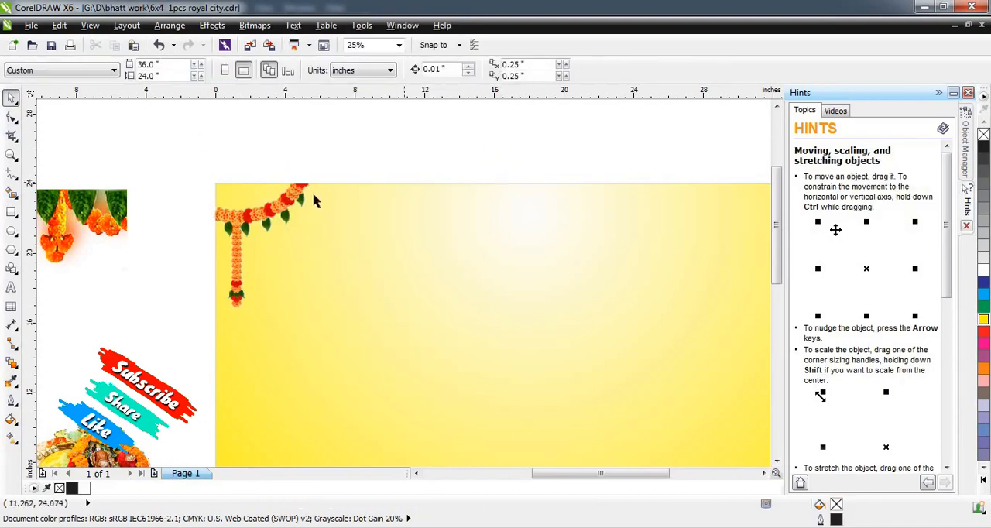
# Open the rectangle's PowerClip contents for editing and enlarge the corner garland to about 7.9 by 13.7 in.
pyautogui.scroll(-1, 287, 205)
pyautogui.click(393, 210)
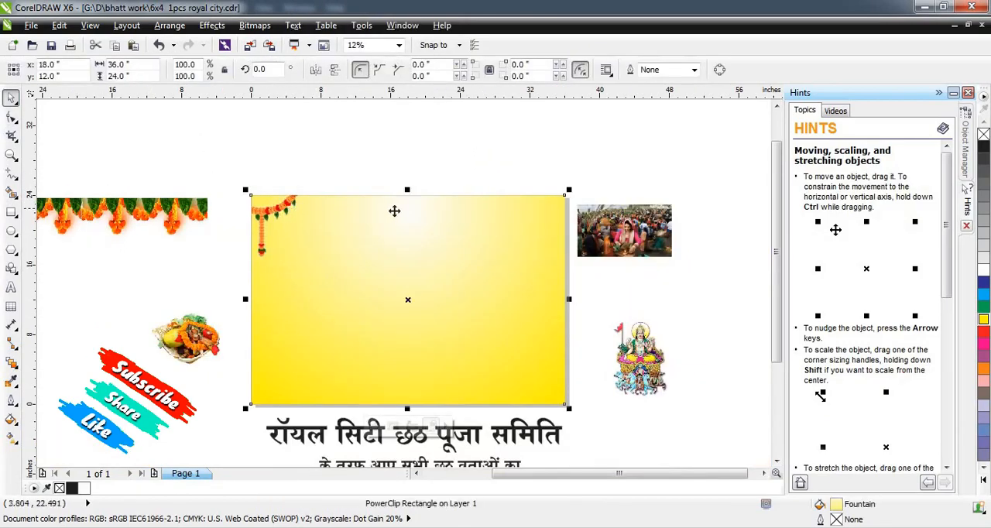
pyautogui.click(278, 212)
pyautogui.moveTo(302, 273); pyautogui.dragTo(317, 299)
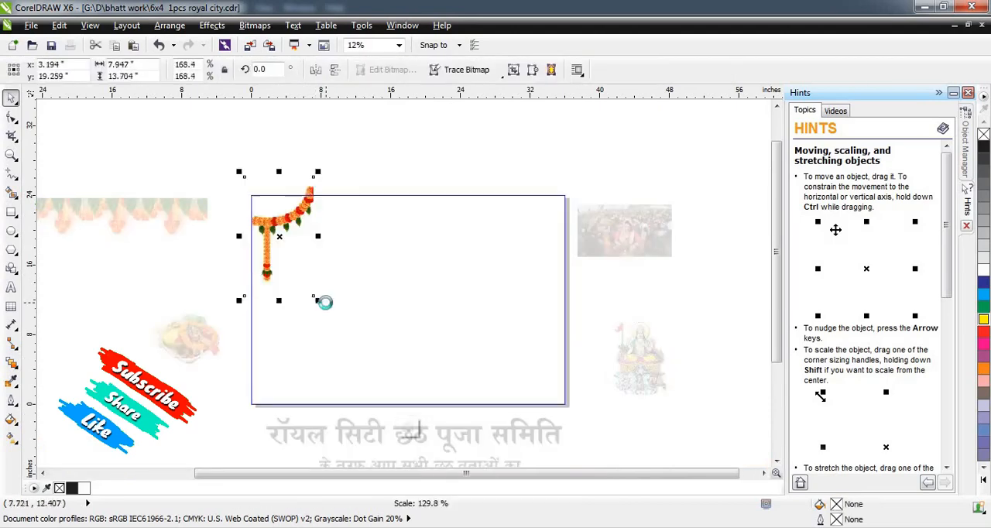
# Duplicate the corner garland to the rectangle's upper-right corner and mirror the copy horizontally.
pyautogui.moveTo(306, 217); pyautogui.dragTo(544, 228)
pyautogui.rightClick(543, 228)
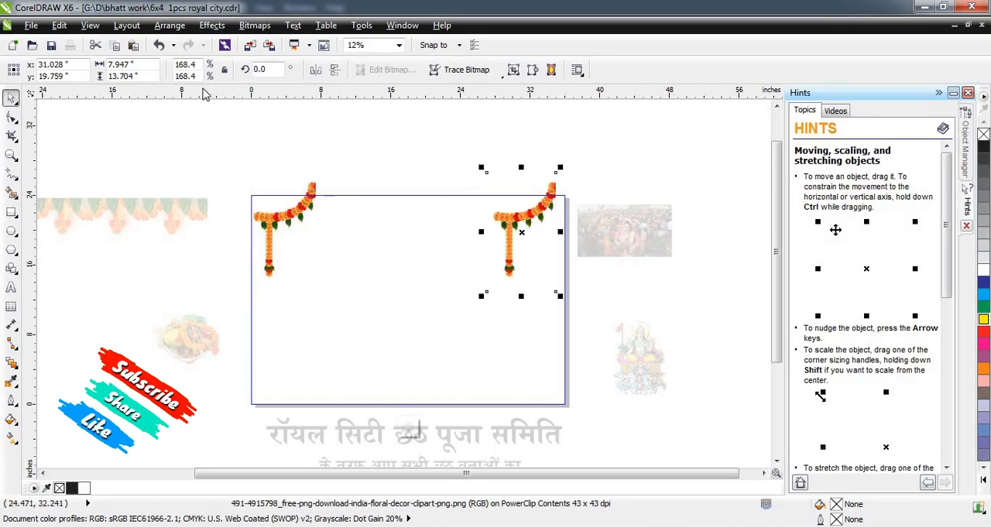
pyautogui.click(315, 70)
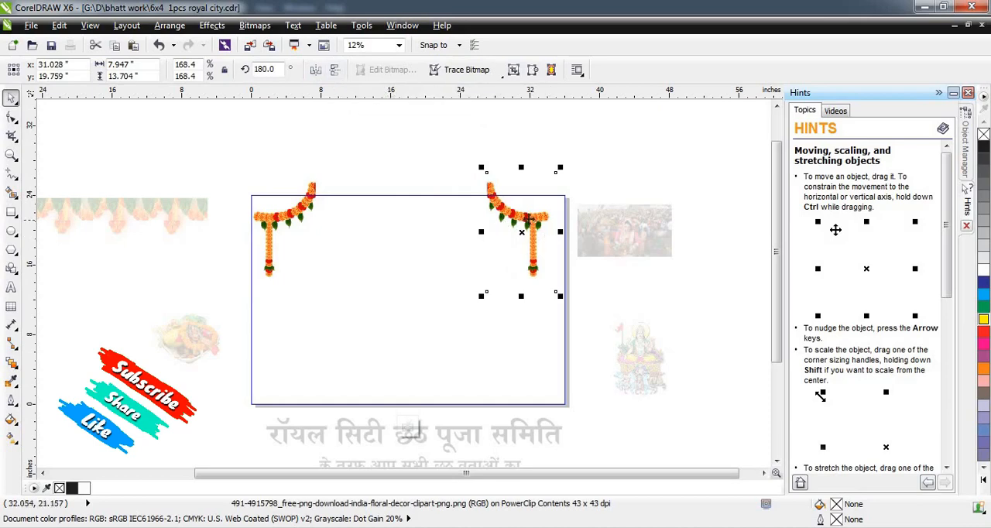
# Shift the mirrored garland right toward the rectangle's right edge and finish editing the PowerClip contents.
pyautogui.moveTo(533, 220)
pyautogui.mouseDown()
pyautogui.moveTo(552, 222)
pyautogui.moveTo(544, 225)
pyautogui.mouseUp()
pyautogui.press('Right')
pyautogui.press('Right')
pyautogui.press('Right')
pyautogui.press('Right')
pyautogui.press('Right')
pyautogui.press('Right')
pyautogui.press('Right')
pyautogui.press('Right')
pyautogui.press('Right')
pyautogui.press('Right')
pyautogui.press('Right')
pyautogui.press('Right')
pyautogui.press('Right')
pyautogui.press('Right')
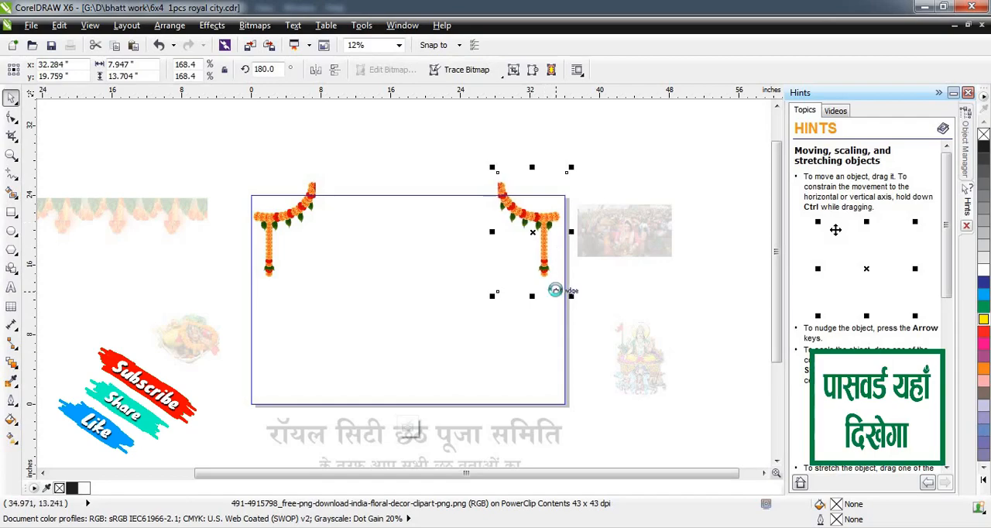
pyautogui.press('Right')
pyautogui.press('Right')
pyautogui.press('Right')
pyautogui.press('Right')
pyautogui.press('Right')
pyautogui.press('Right')
pyautogui.press('Right')
pyautogui.press('Right')
pyautogui.press('Right')
pyautogui.press('Right')
pyautogui.press('Right')
pyautogui.press('Right')
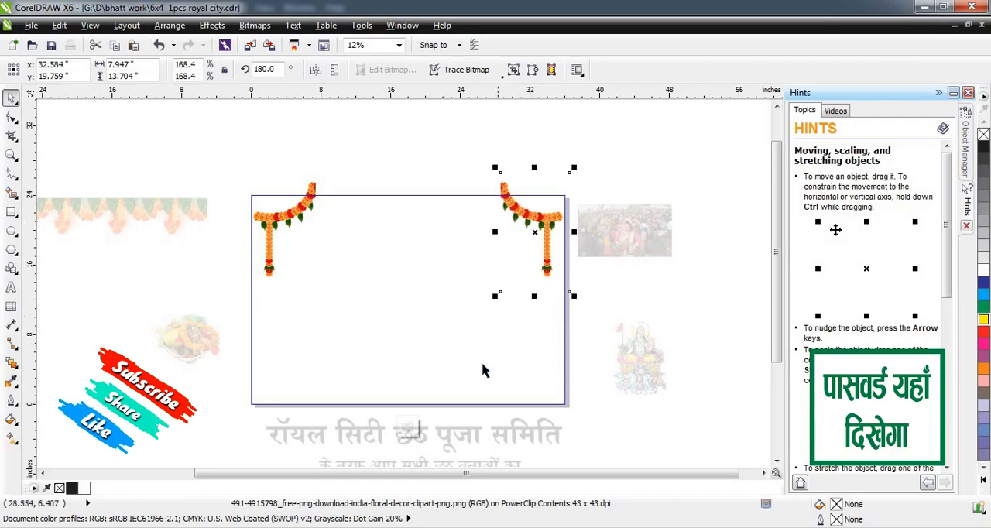
pyautogui.click(411, 428)
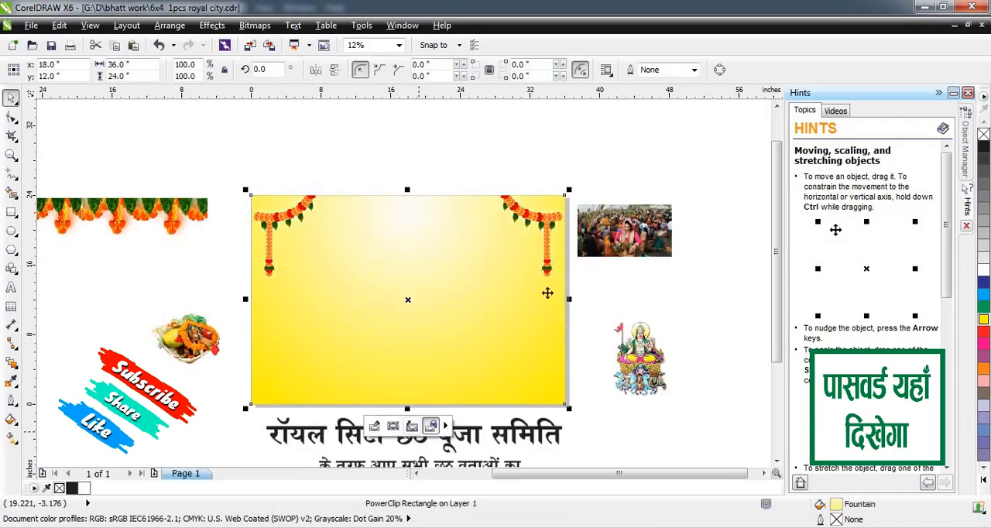
# Move the straight marigold-and-leaf border onto the yellow rectangle between the two garlands and resize it to about 22.9 by 6.8 in.
pyautogui.click(482, 166)
pyautogui.moveTo(133, 211); pyautogui.dragTo(469, 224)
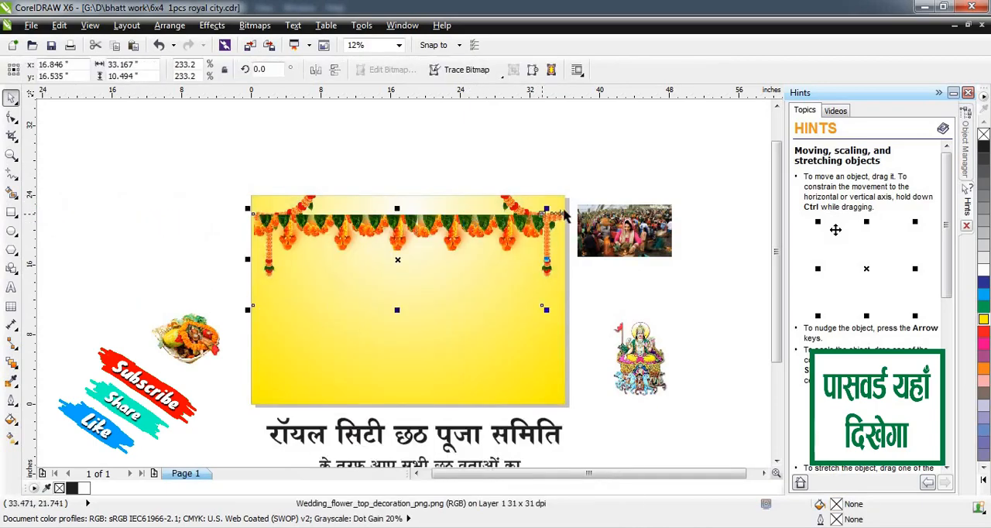
pyautogui.moveTo(521, 205); pyautogui.dragTo(494, 206)
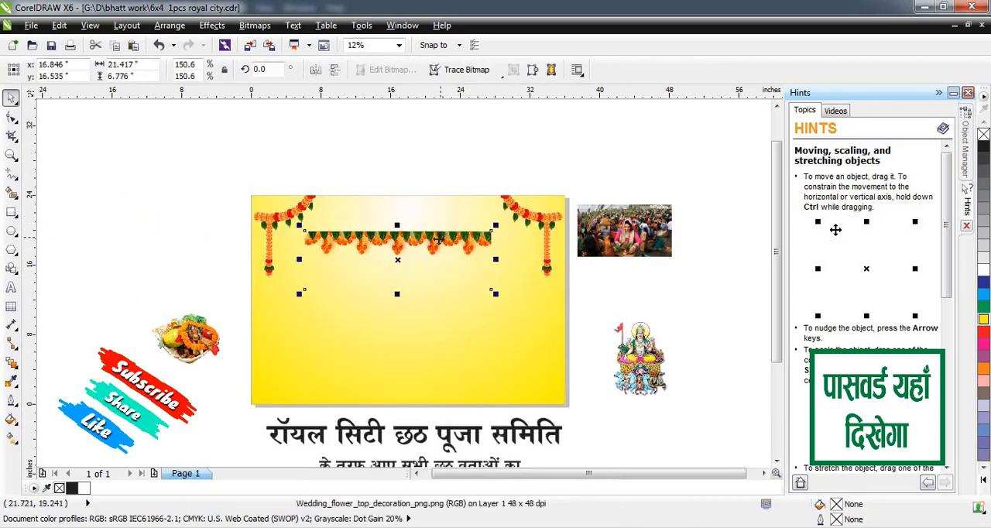
pyautogui.moveTo(439, 238); pyautogui.dragTo(442, 200)
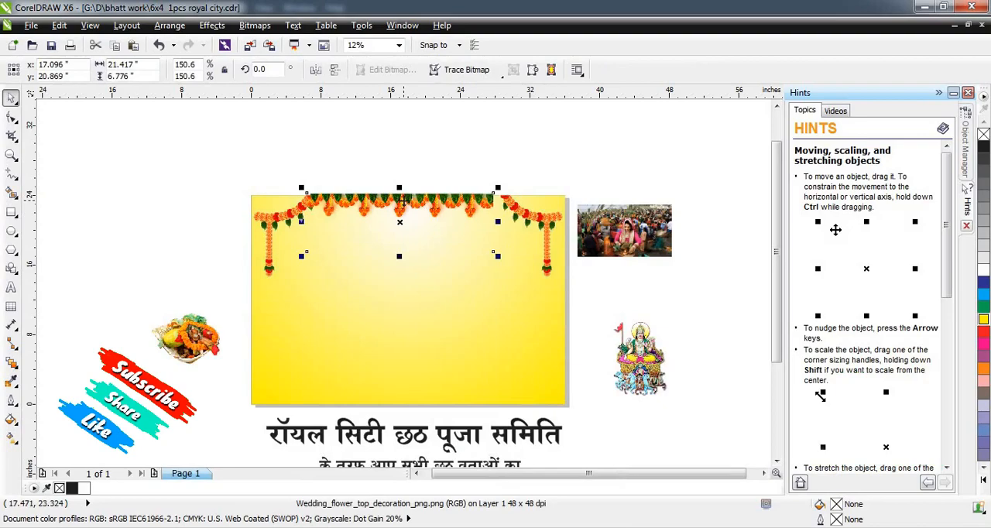
pyautogui.scroll(1, 403, 200)
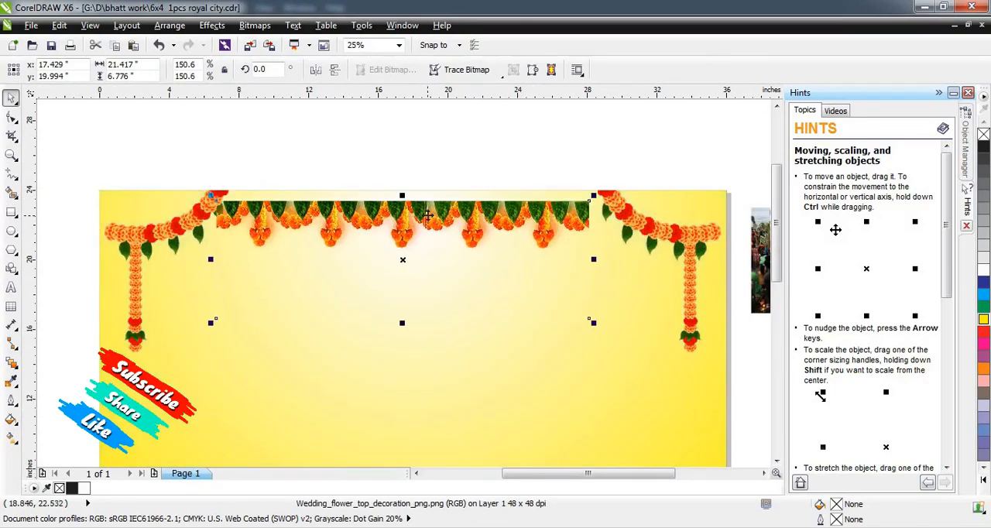
pyautogui.moveTo(427, 216); pyautogui.dragTo(428, 224)
pyautogui.moveTo(589, 252)
pyautogui.mouseDown()
pyautogui.moveTo(613, 253)
pyautogui.moveTo(580, 262)
pyautogui.mouseUp()
pyautogui.rightClick(581, 262)
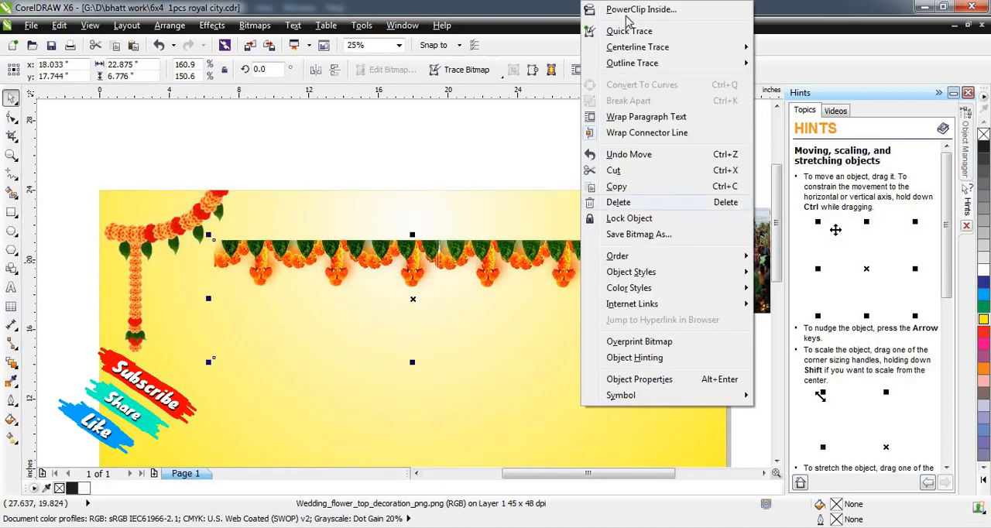
pyautogui.click(625, 11)
pyautogui.click(534, 189)
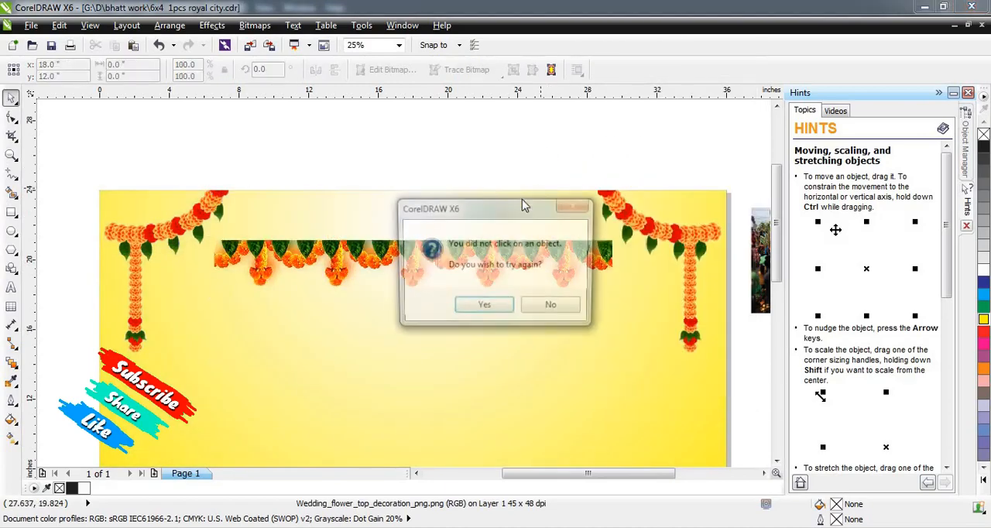
pyautogui.click(573, 307)
# PowerClip the straight flower border inside the yellow rectangle and position it along the upper edge between the corner garlands.
pyautogui.click(547, 264)
pyautogui.rightClick(547, 265)
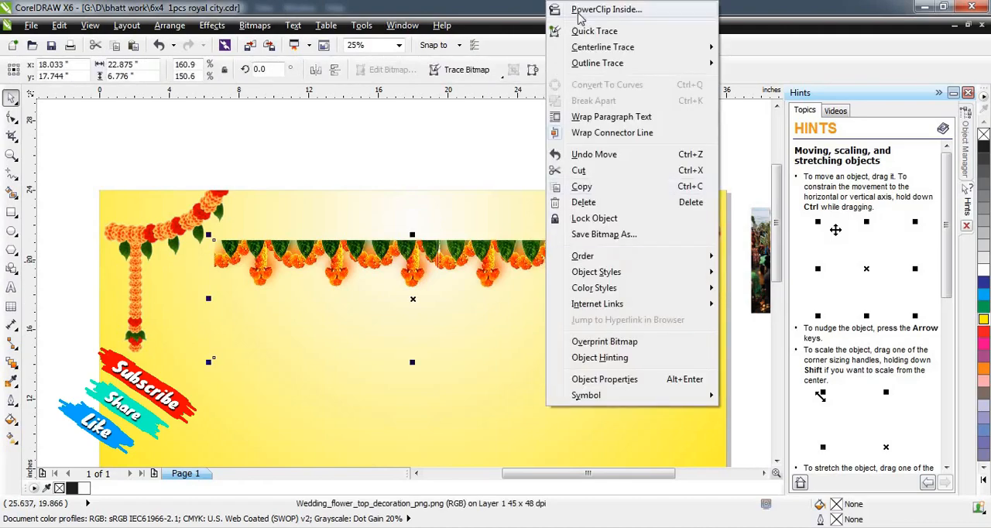
pyautogui.click(580, 11)
pyautogui.click(720, 438)
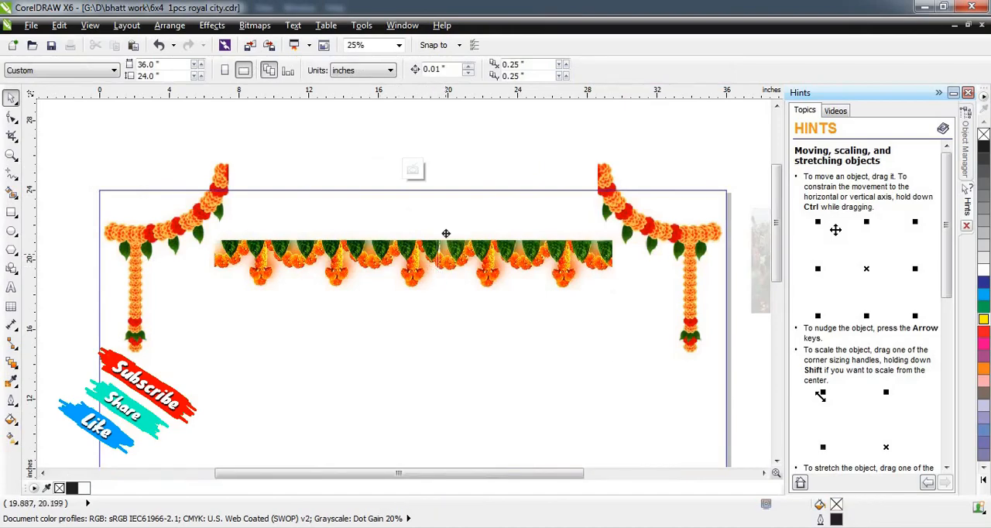
pyautogui.moveTo(447, 259); pyautogui.dragTo(465, 219)
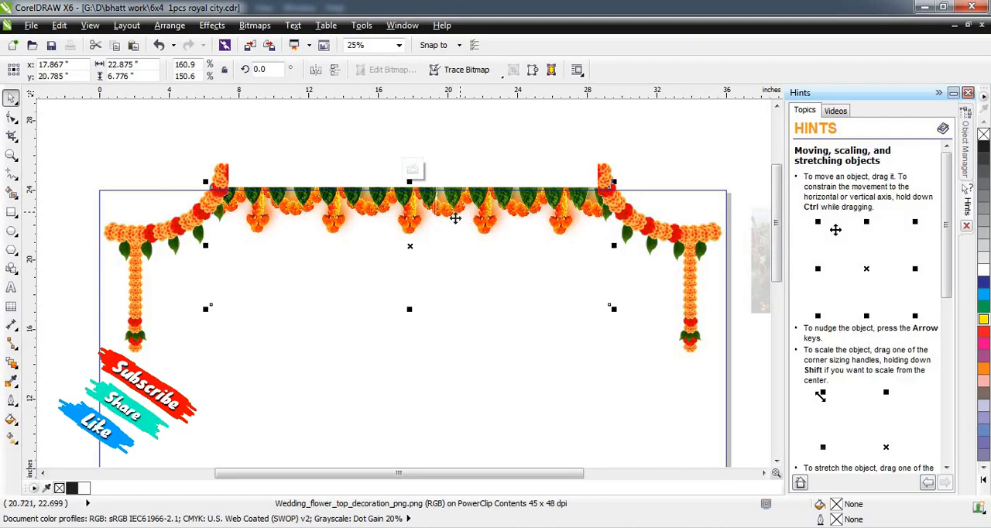
pyautogui.click(438, 170)
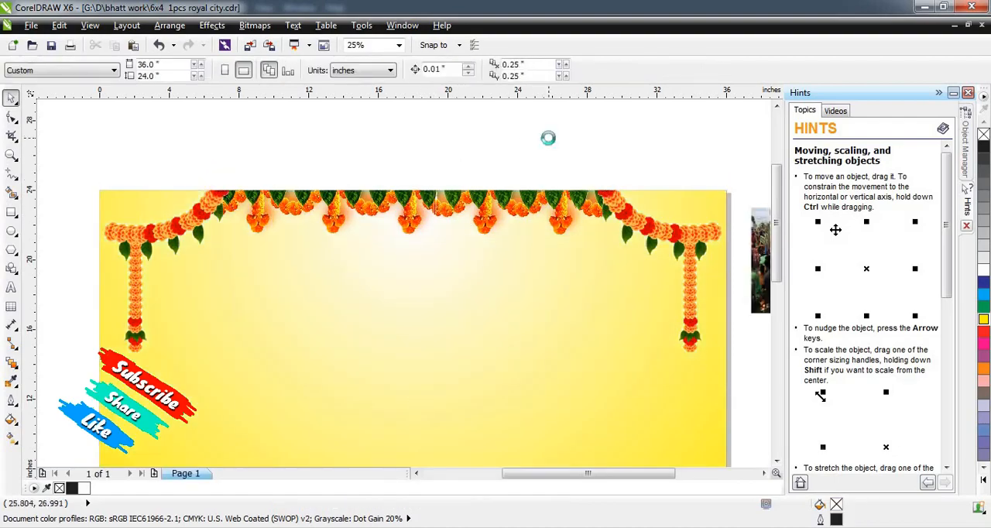
# Place the sun god image at the upper centre of the yellow rectangle and enlarge it to about 6.9 by 9.7 in.
pyautogui.scroll(-1, 509, 242)
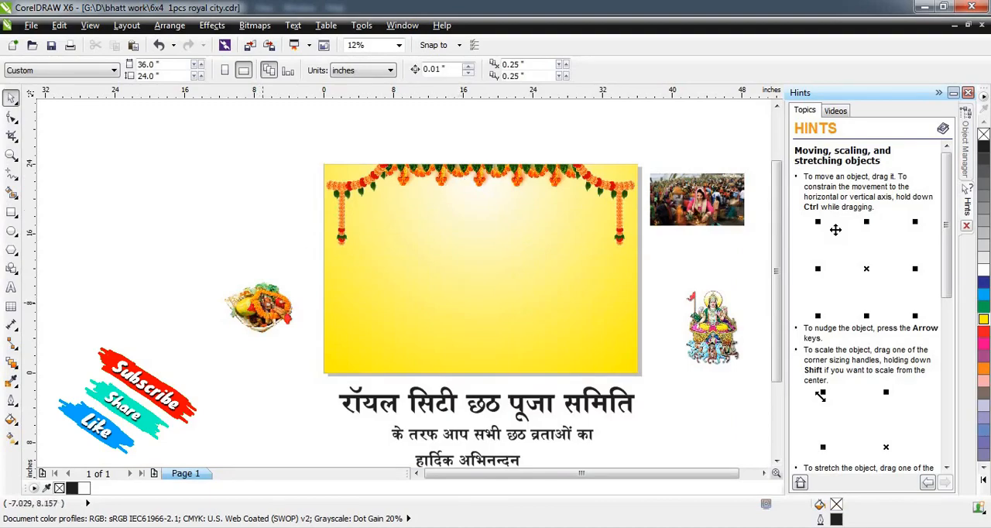
pyautogui.moveTo(717, 335); pyautogui.dragTo(494, 241)
pyautogui.moveTo(534, 279); pyautogui.dragTo(538, 285)
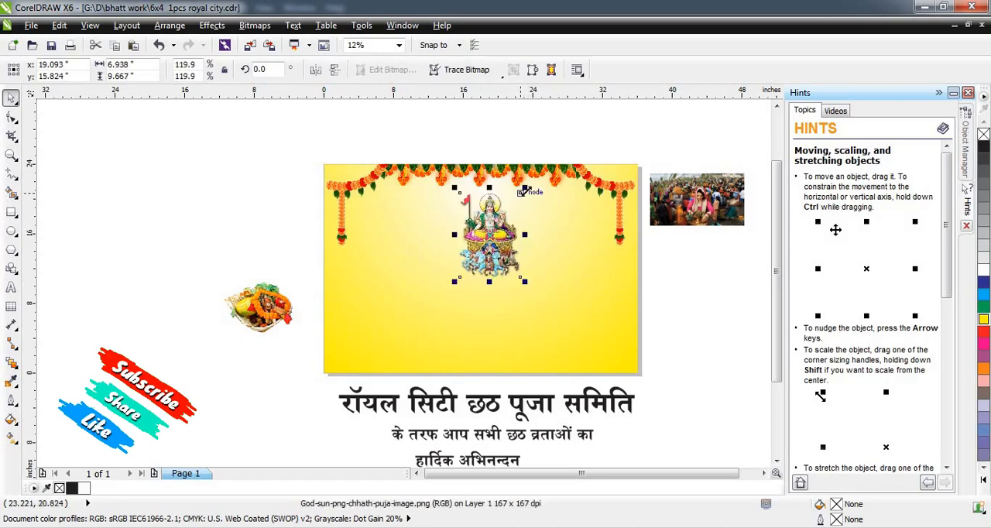
# Move the sun god image up so it sits just below the flower border.
pyautogui.moveTo(526, 191); pyautogui.dragTo(520, 203)
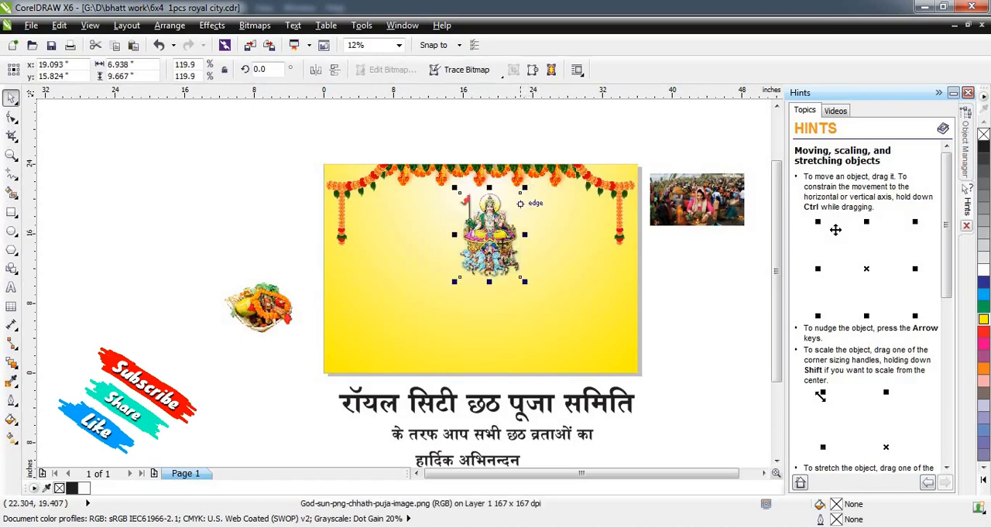
pyautogui.moveTo(501, 244); pyautogui.dragTo(552, 231)
pyautogui.scroll(1, 497, 216)
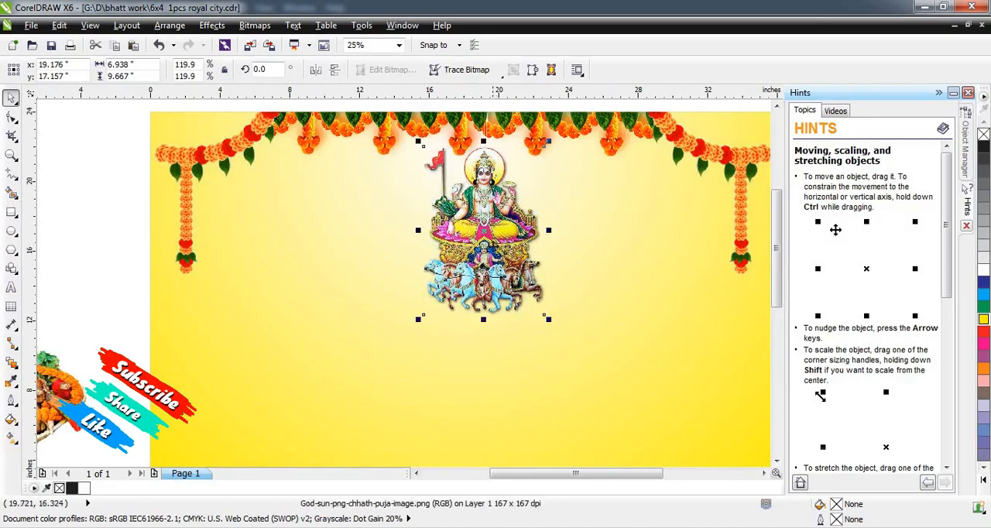
# Place the fruit basket image on the yellow rectangle beneath the deity and undo the accidental shift of the sun god.
pyautogui.scroll(-1, 472, 249)
pyautogui.click(247, 266)
pyautogui.moveTo(254, 319); pyautogui.dragTo(468, 316)
pyautogui.scroll(1, 456, 261)
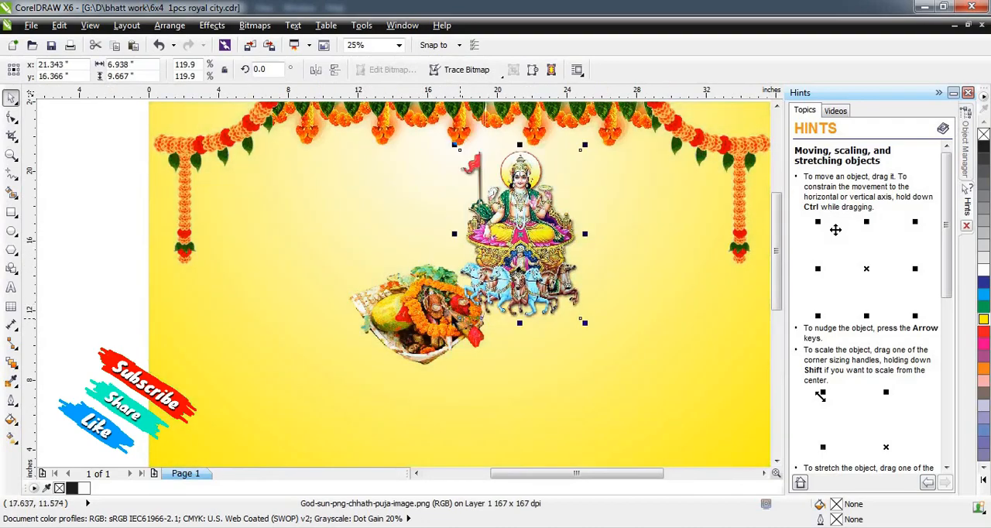
pyautogui.hotkey('ctrl', 'z')
pyautogui.click(231, 302)
pyautogui.click(460, 317)
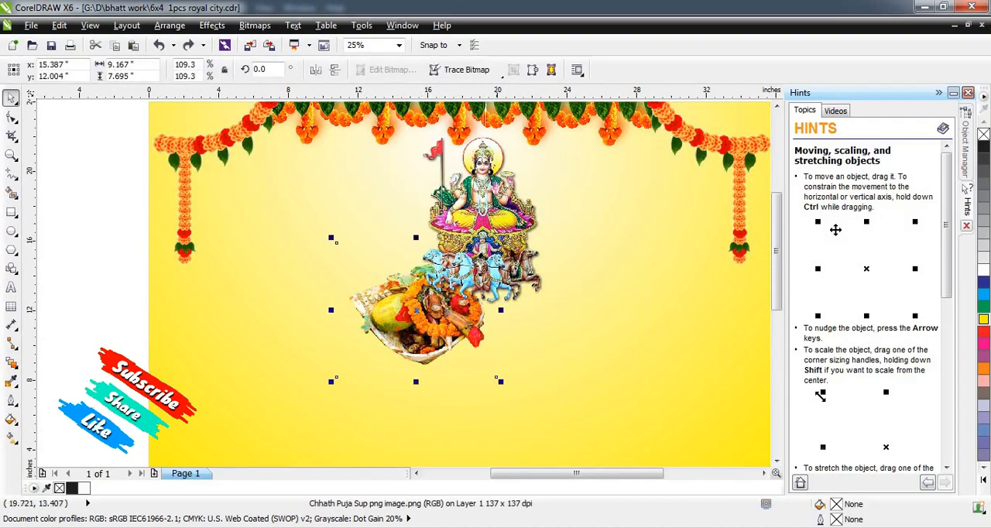
# Move the fruit basket to the left of the sun god and resize it to about 7.5 by 6.3 in.
pyautogui.moveTo(500, 238); pyautogui.dragTo(505, 318)
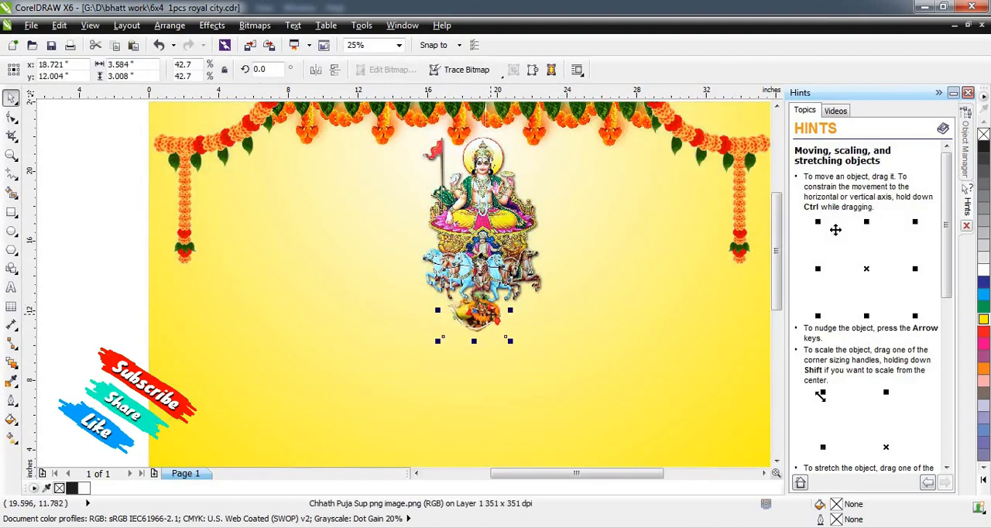
pyautogui.hotkey('ctrl', 'z')
pyautogui.hotkey('ctrl', 'z')
pyautogui.hotkey('ctrl', 'z')
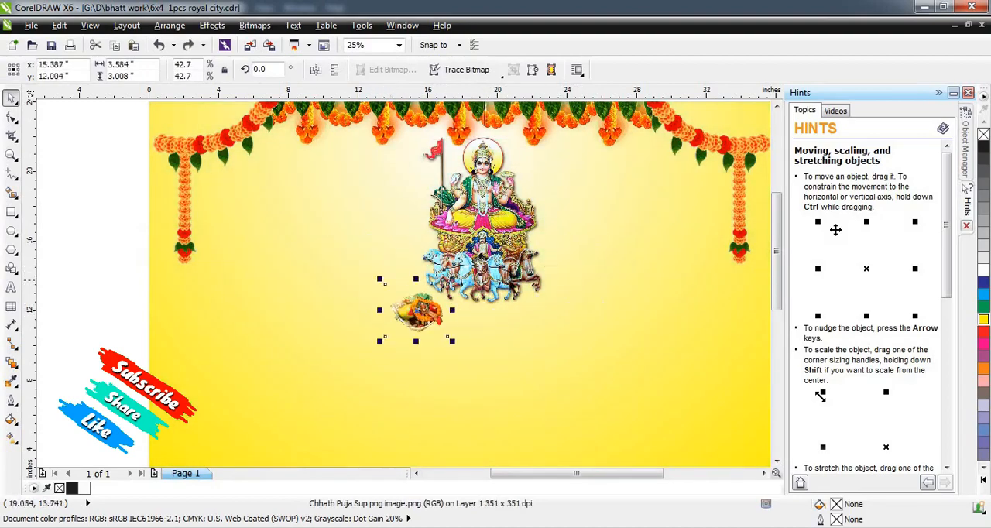
pyautogui.moveTo(451, 323); pyautogui.dragTo(395, 261)
pyautogui.moveTo(435, 163)
pyautogui.mouseDown()
pyautogui.moveTo(420, 159)
pyautogui.moveTo(421, 175)
pyautogui.mouseUp()
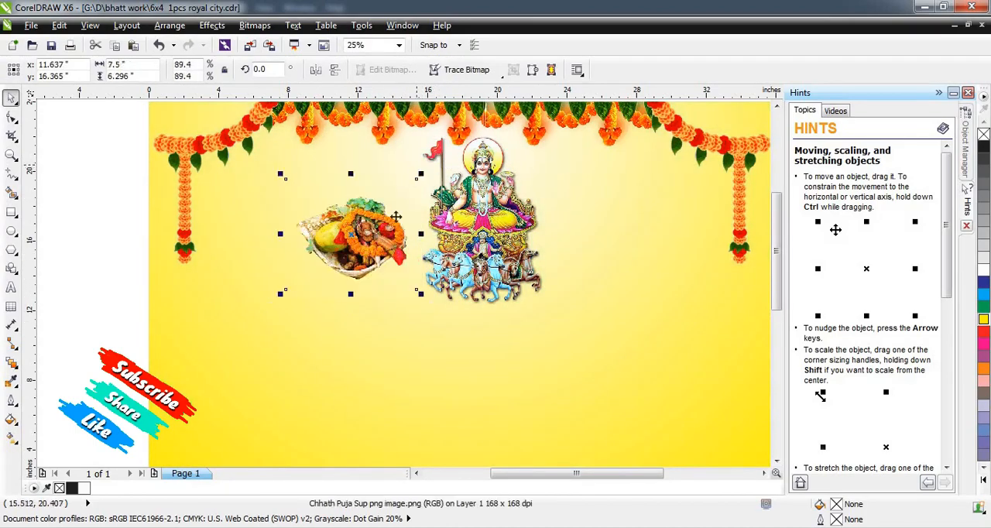
# Duplicate the fruit basket to the right of the sun god and mirror the copy horizontally.
pyautogui.moveTo(382, 232); pyautogui.dragTo(600, 250)
pyautogui.rightClick(600, 250)
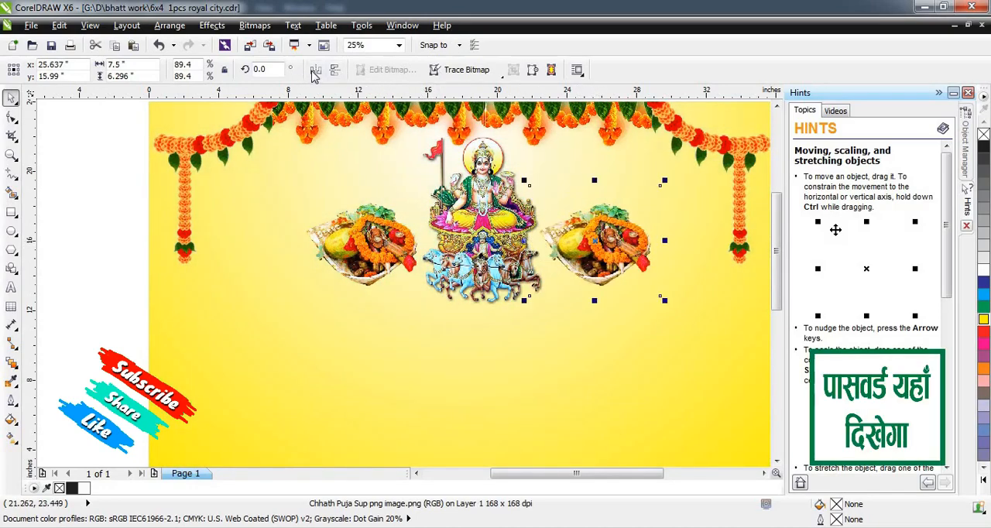
pyautogui.click(315, 70)
pyautogui.moveTo(595, 245); pyautogui.dragTo(602, 247)
# Try shrinking the mirrored basket to about 6.5 by 5.5 in.
pyautogui.scroll(-1, 612, 232)
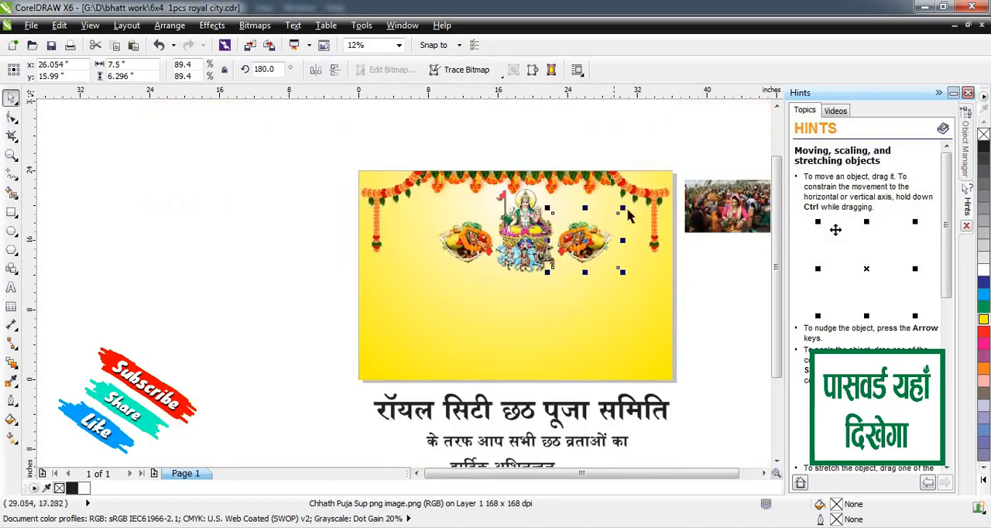
pyautogui.moveTo(620, 209)
pyautogui.mouseDown()
pyautogui.moveTo(628, 212)
pyautogui.moveTo(618, 212)
pyautogui.mouseUp()
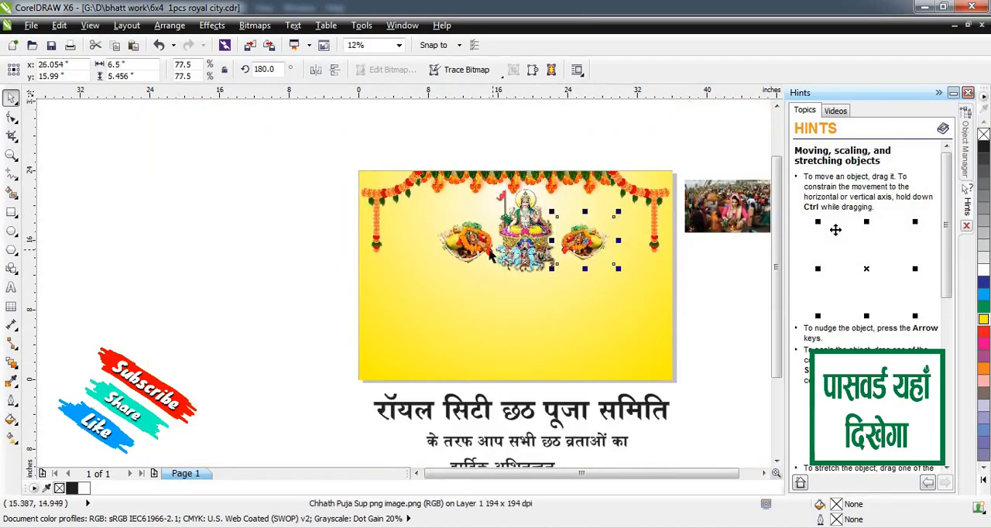
pyautogui.click(707, 278)
pyautogui.scroll(1, 540, 242)
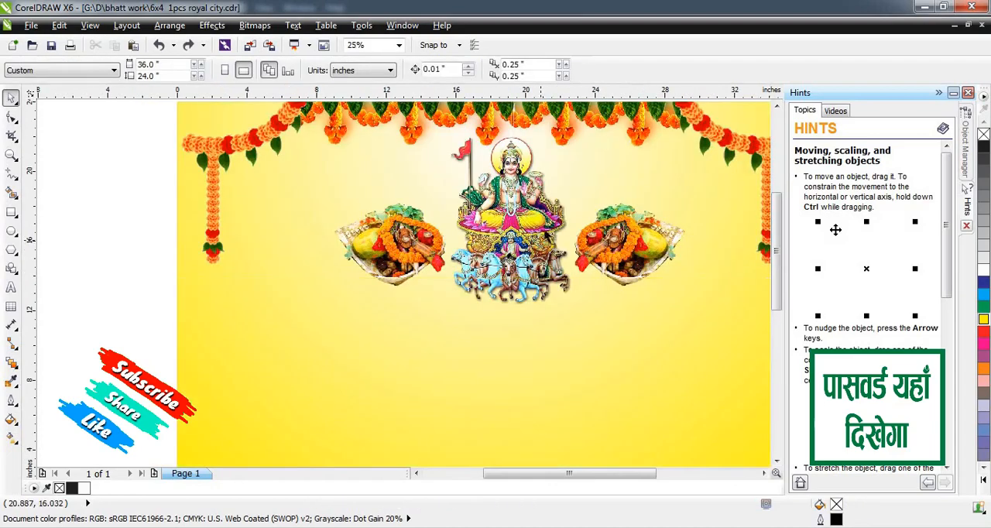
# Enlarge the sun god image to about 7.2 by 10.1 in and shift it slightly up.
pyautogui.click(533, 221)
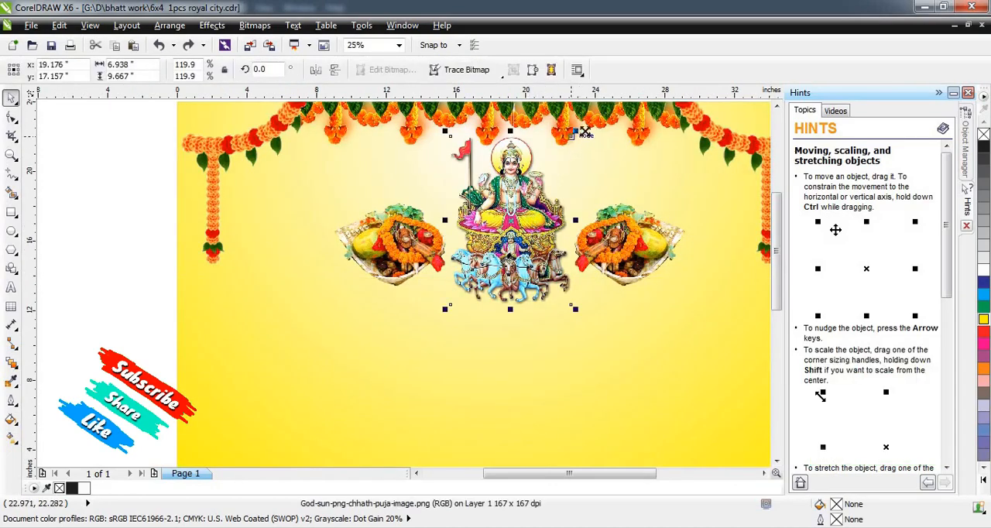
pyautogui.moveTo(586, 133); pyautogui.dragTo(591, 125)
pyautogui.moveTo(534, 182); pyautogui.dragTo(533, 175)
pyautogui.scroll(-1, 523, 178)
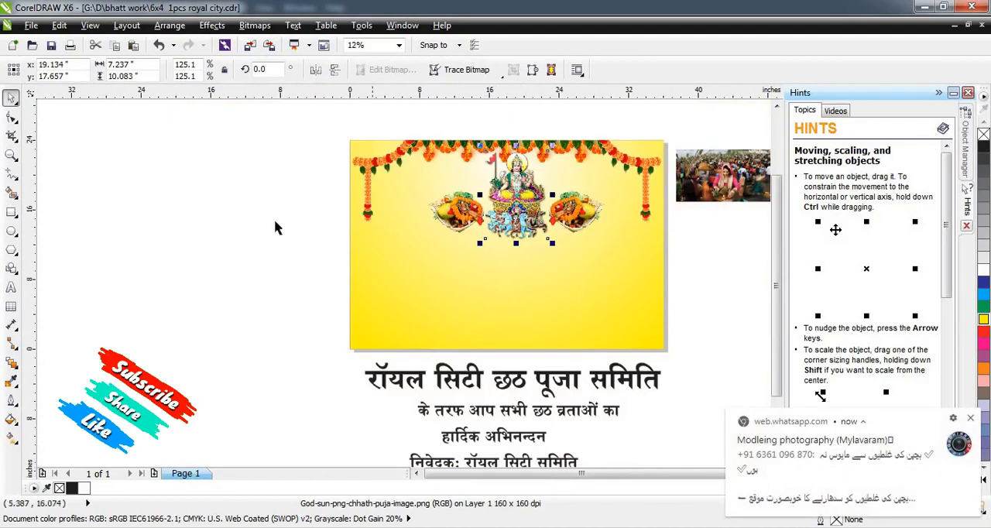
# Shift both fruit baskets slightly left so they flank the enlarged sun god evenly.
pyautogui.click(305, 222)
pyautogui.click(573, 281)
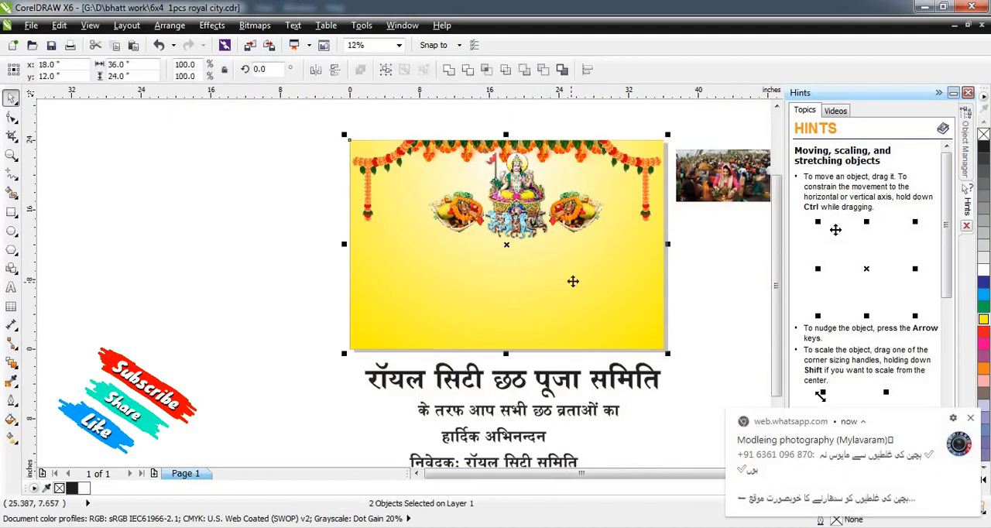
pyautogui.press('Escape')
pyautogui.scroll(1, 550, 203)
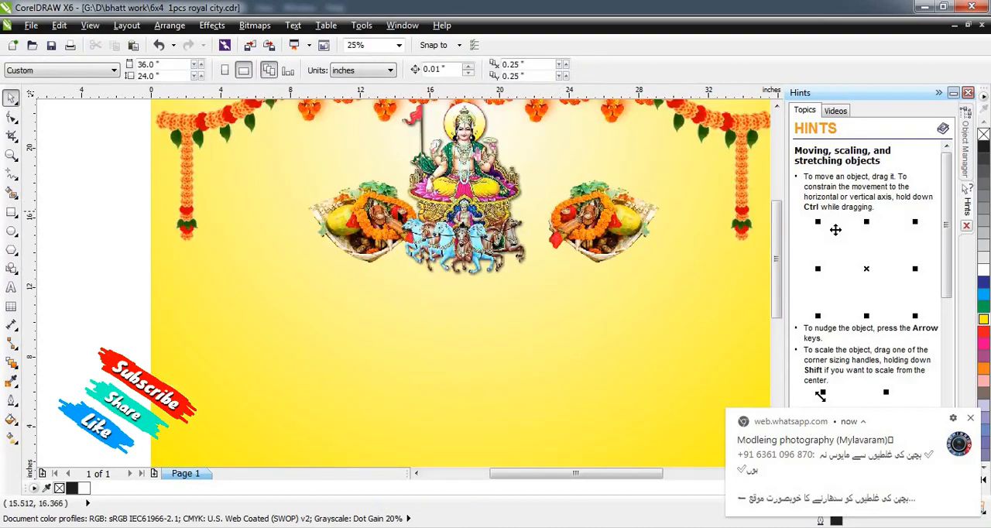
pyautogui.moveTo(387, 209); pyautogui.dragTo(362, 218)
pyautogui.moveTo(592, 219); pyautogui.dragTo(560, 225)
pyautogui.scroll(-1, 560, 225)
pyautogui.click(275, 250)
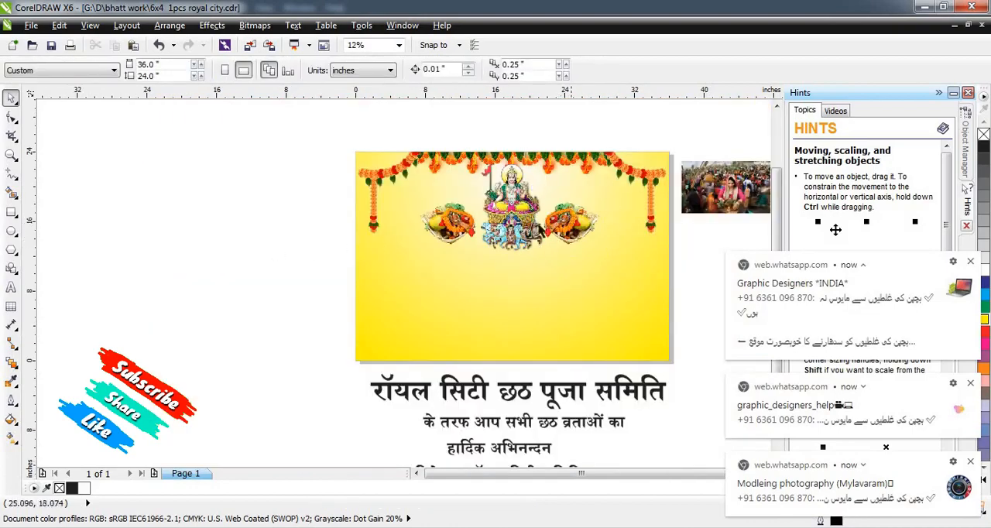
# Try placing the Hindi heading "रॉयल सिटी छठ पूजा समिति" across the banner just below the deity and baskets.
pyautogui.scroll(-1, 508, 232)
pyautogui.scroll(1, 569, 253)
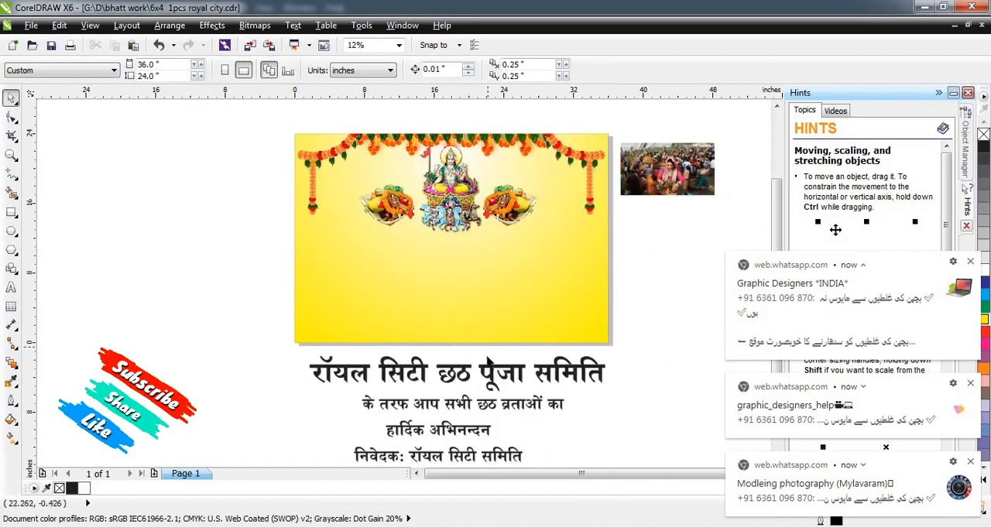
pyautogui.click(495, 375)
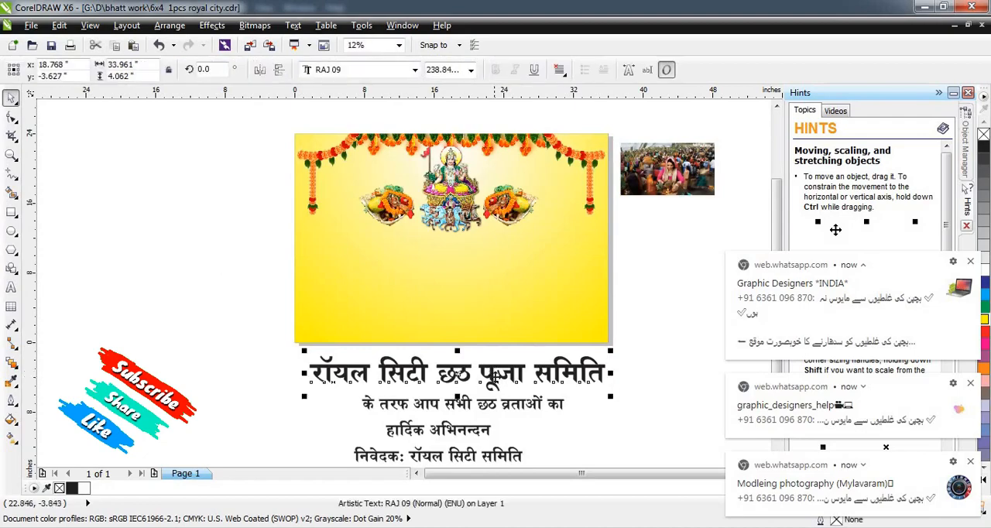
pyautogui.click(495, 287)
pyautogui.click(514, 373)
pyautogui.moveTo(514, 374); pyautogui.dragTo(498, 241)
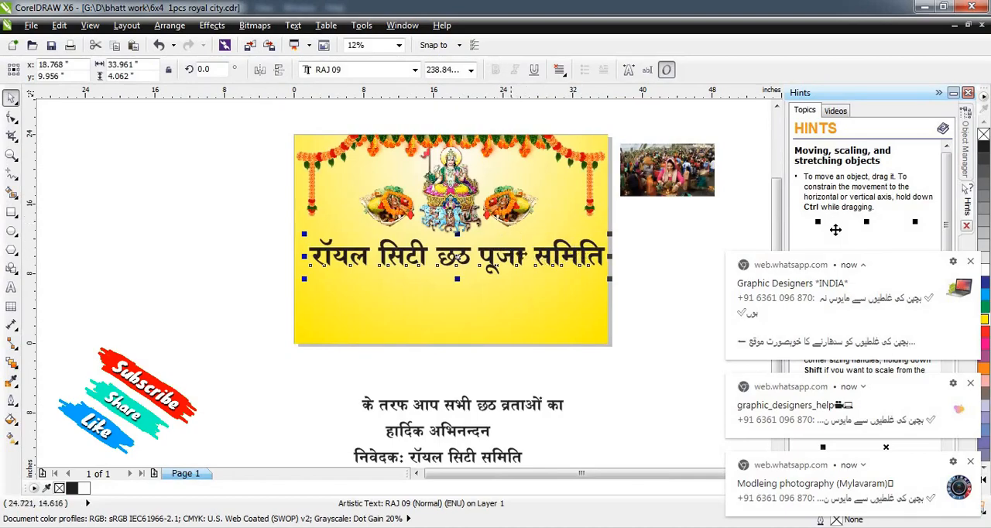
# Move the Hindi heading down over the banner's lower edge and the mirrored basket off the banner to its lower right.
pyautogui.click(518, 289)
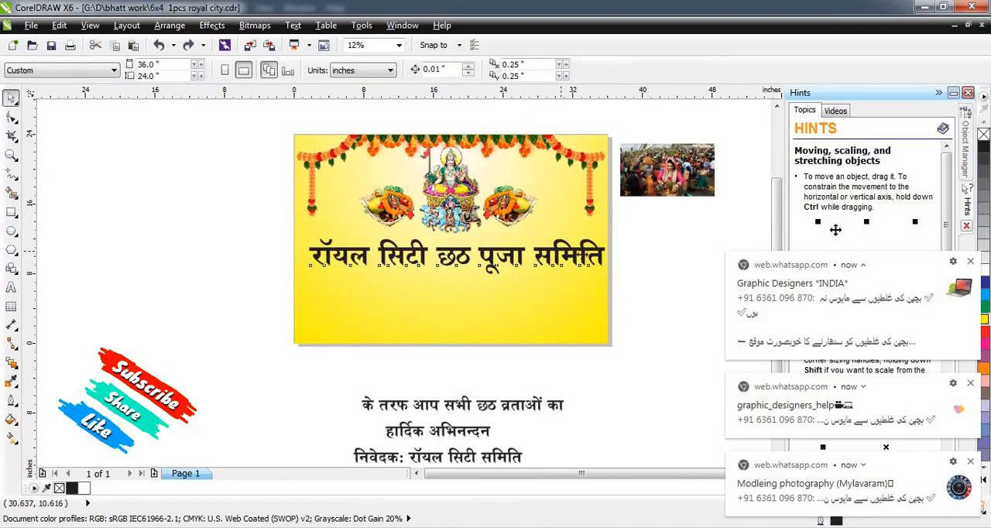
pyautogui.moveTo(577, 286); pyautogui.dragTo(579, 313)
pyautogui.hotkey('ctrl', 'z')
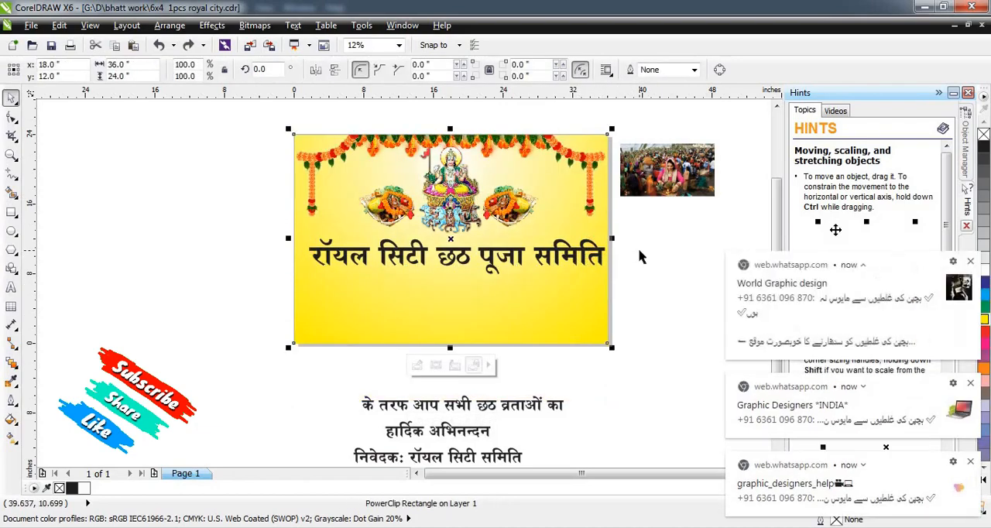
pyautogui.click(546, 273)
pyautogui.moveTo(546, 273); pyautogui.dragTo(542, 364)
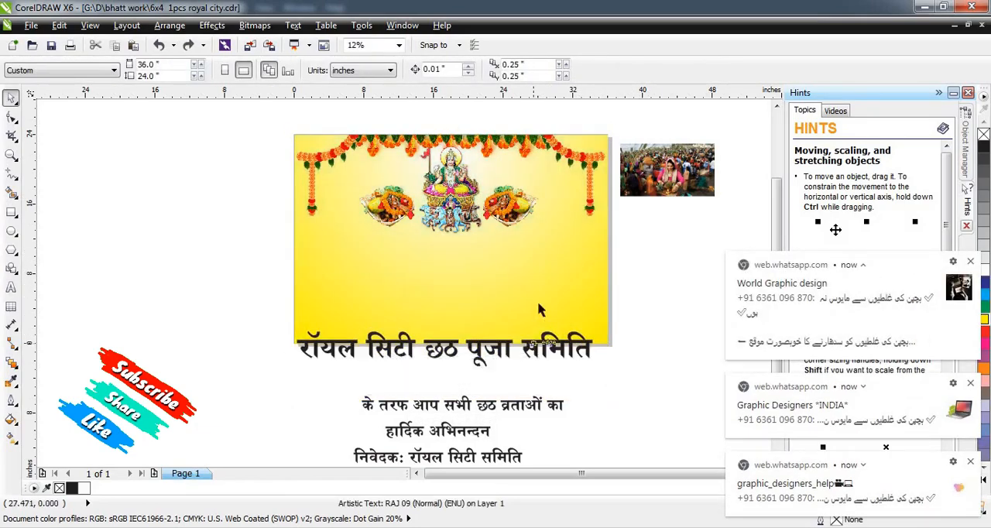
pyautogui.click(535, 222)
pyautogui.moveTo(535, 221); pyautogui.dragTo(680, 365)
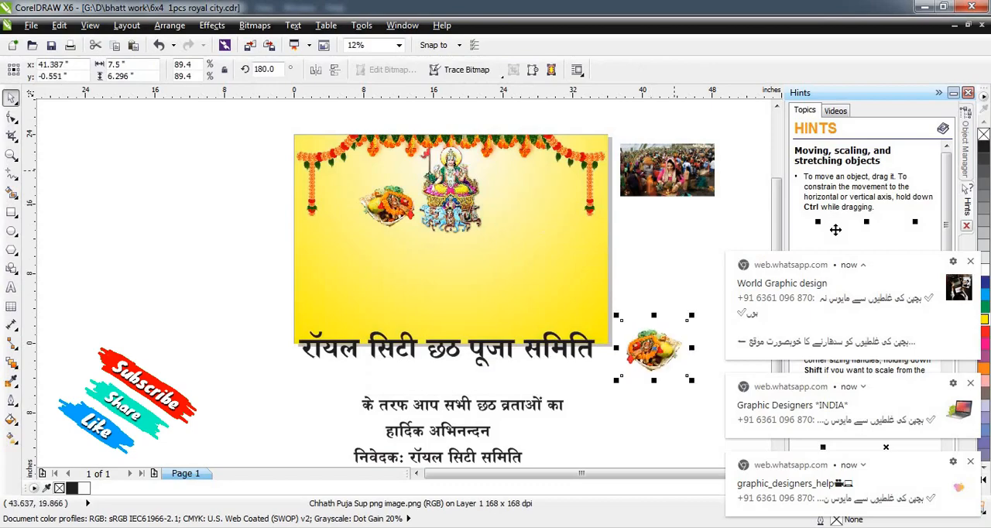
# Place the Chhath Puja crowd photo over the banner's upper right and enlarge it to about 26.7 by 15.0 in.
pyautogui.click(713, 184)
pyautogui.moveTo(712, 184); pyautogui.dragTo(576, 296)
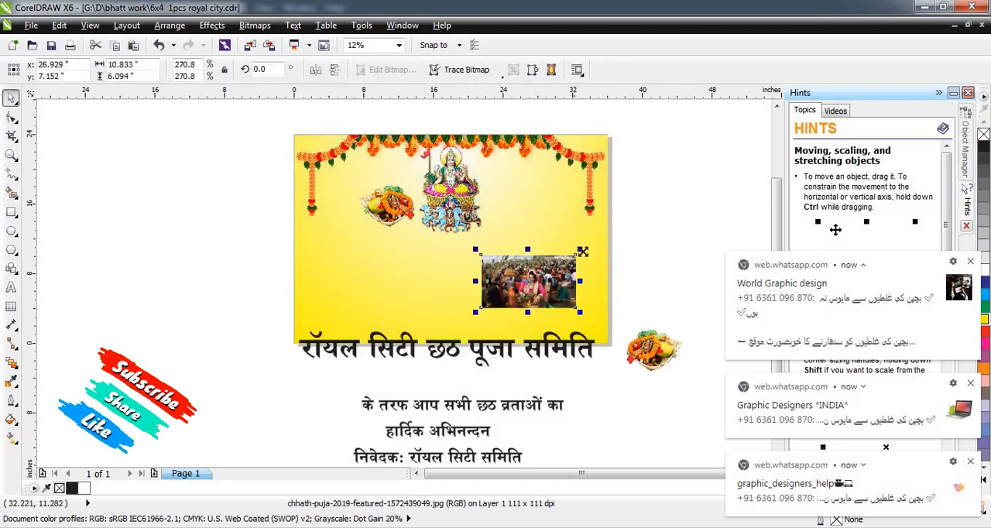
pyautogui.moveTo(582, 252); pyautogui.dragTo(671, 202)
pyautogui.moveTo(650, 239); pyautogui.dragTo(617, 185)
pyautogui.moveTo(643, 142); pyautogui.dragTo(683, 100)
pyautogui.moveTo(632, 172); pyautogui.dragTo(602, 193)
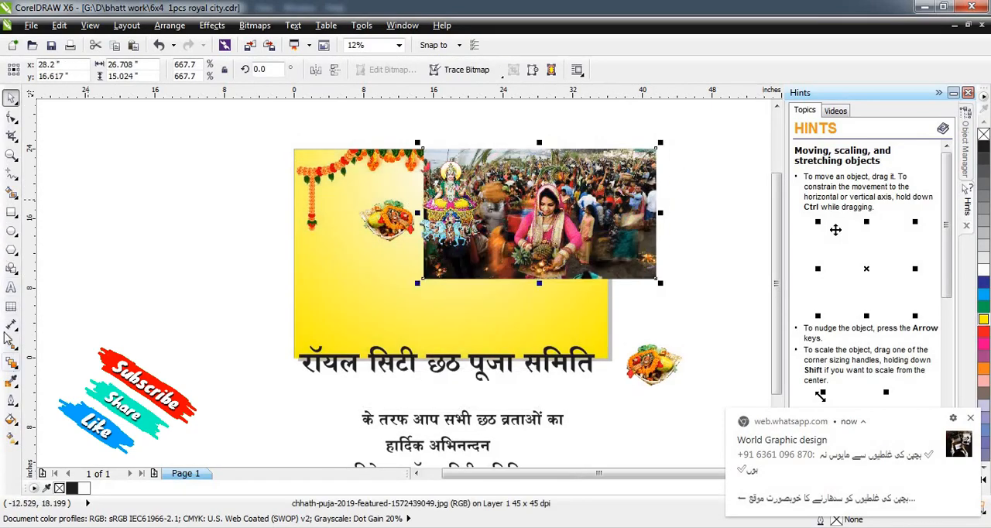
# Apply a linear transparency running downward across the crowd photo and set its start transparency to 64.
pyautogui.click(12, 362)
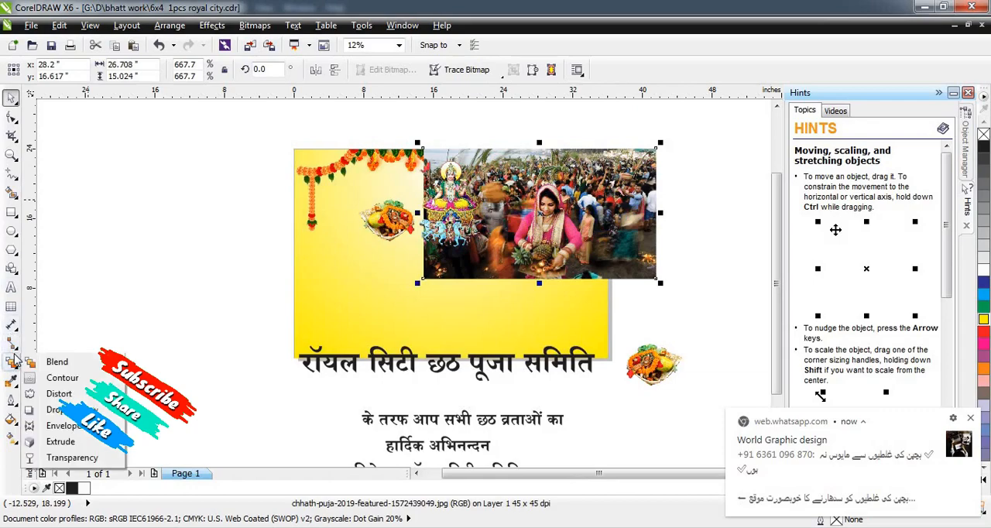
pyautogui.click(56, 460)
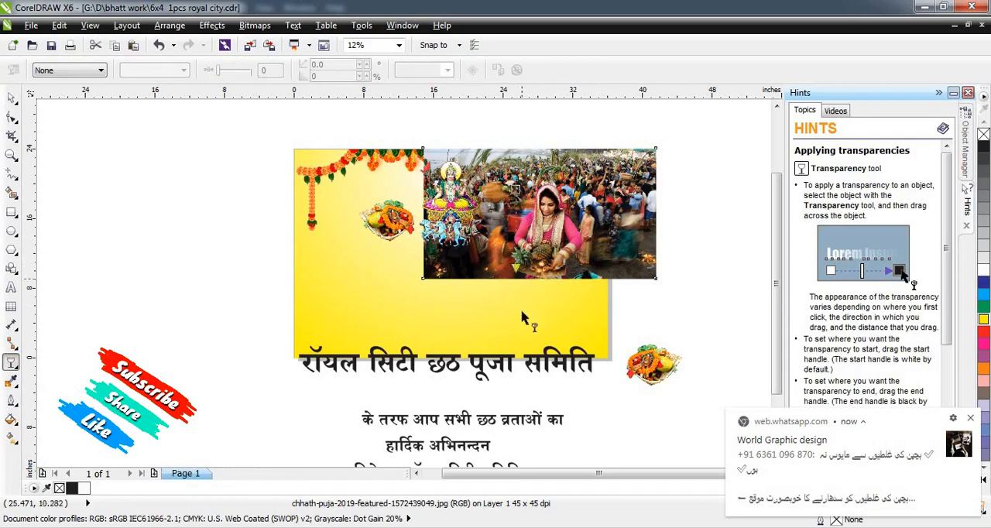
pyautogui.moveTo(516, 253); pyautogui.dragTo(515, 315)
pyautogui.moveTo(516, 253); pyautogui.dragTo(502, 117)
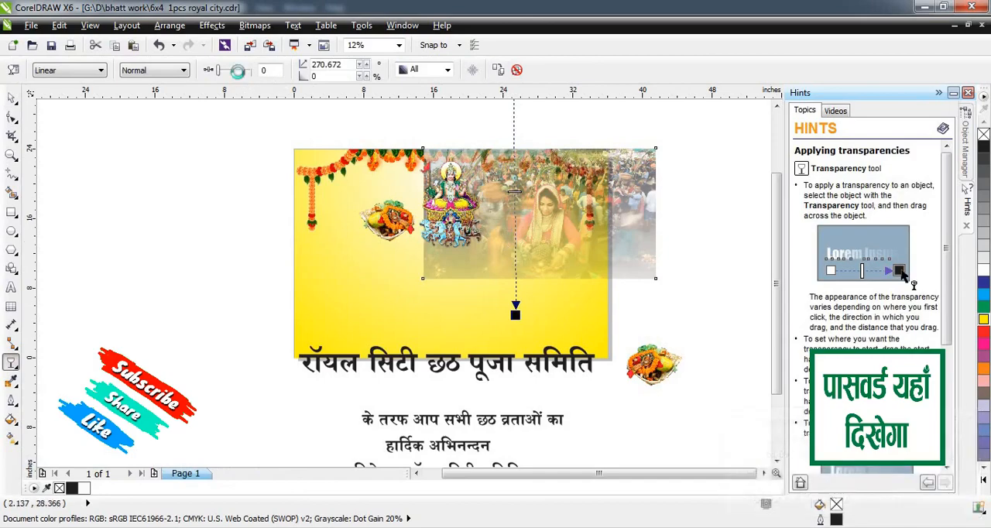
pyautogui.click(240, 74)
pyautogui.click(237, 73)
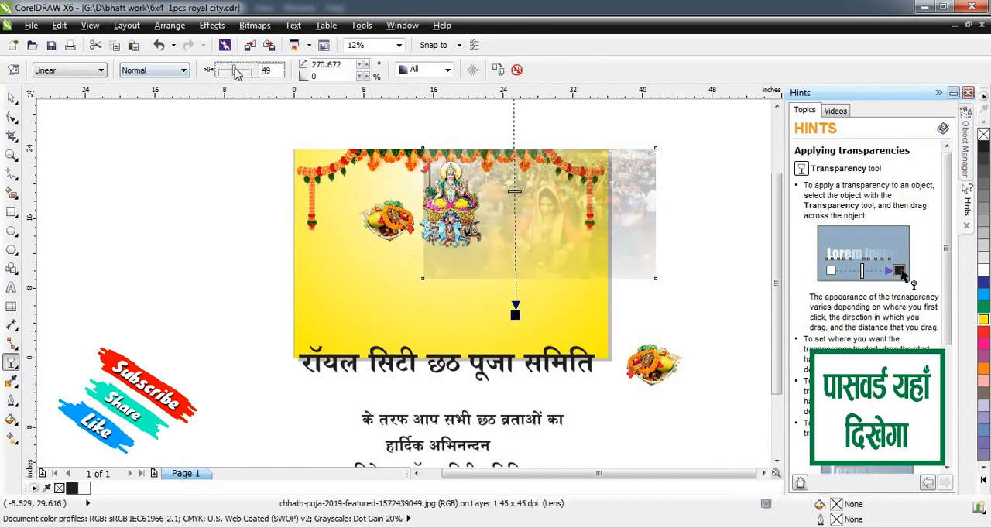
pyautogui.click(242, 74)
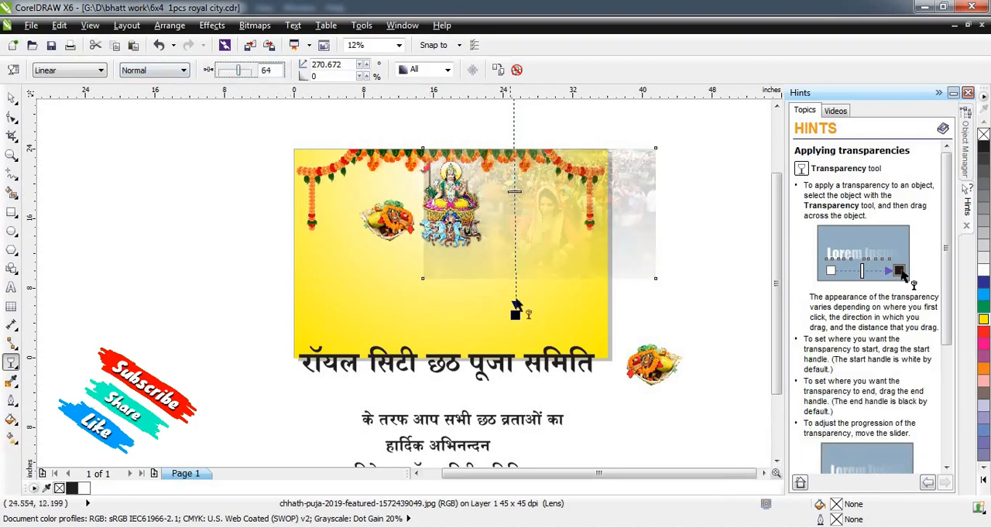
# Redirect the photo's linear transparency diagonally from beyond its upper-right corner toward its lower middle, at about 219 degrees.
pyautogui.moveTo(515, 315); pyautogui.dragTo(412, 292)
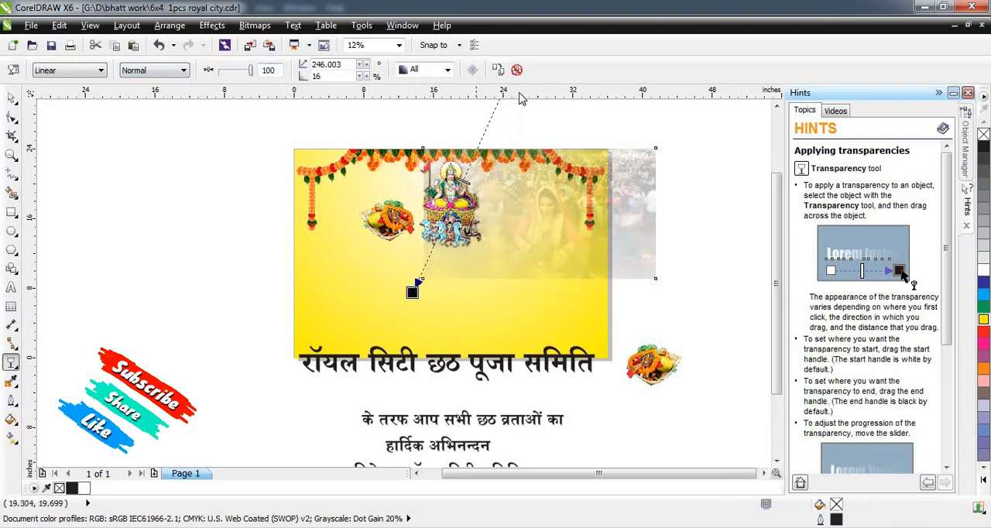
pyautogui.scroll(-1, 478, 134)
pyautogui.moveTo(413, 141); pyautogui.dragTo(479, 217)
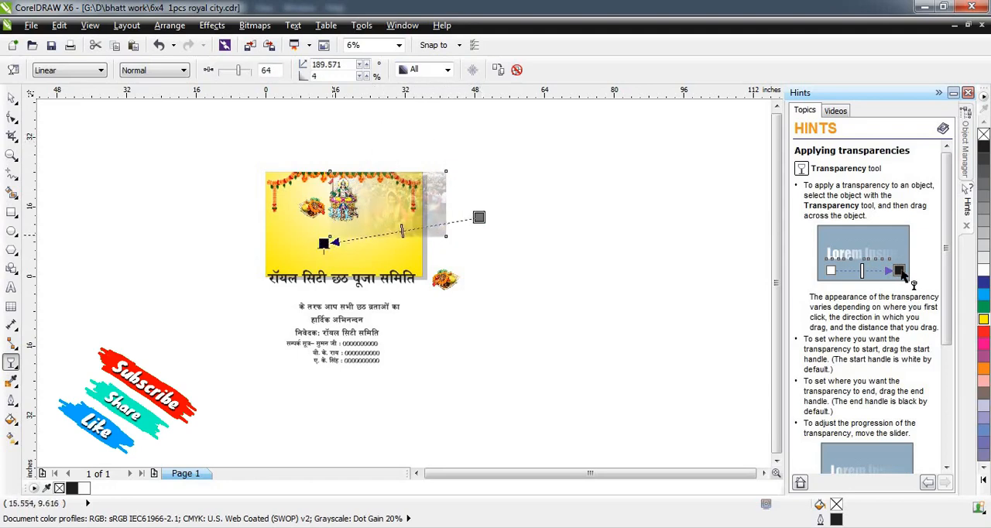
pyautogui.moveTo(324, 242); pyautogui.dragTo(329, 236)
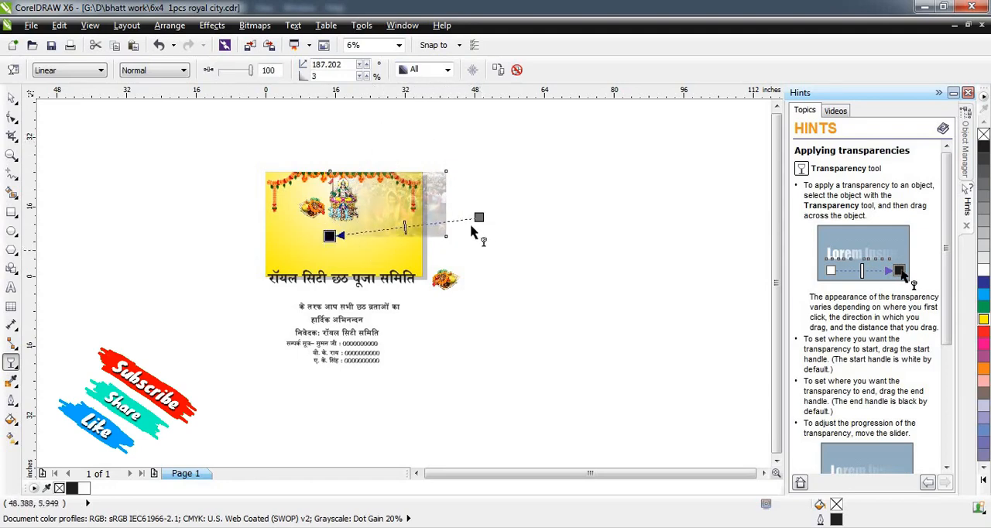
pyautogui.moveTo(464, 178); pyautogui.dragTo(452, 162)
pyautogui.scroll(1, 376, 198)
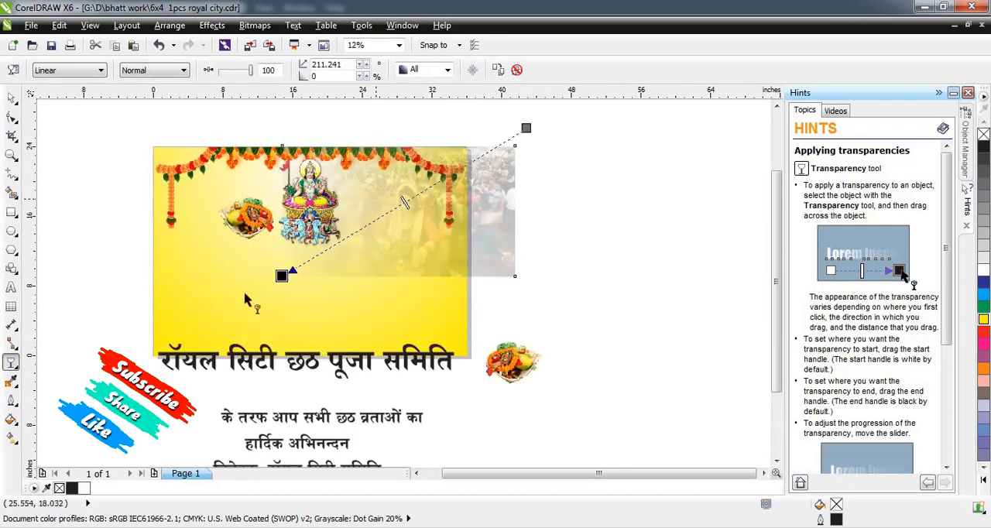
pyautogui.moveTo(280, 278); pyautogui.dragTo(363, 258)
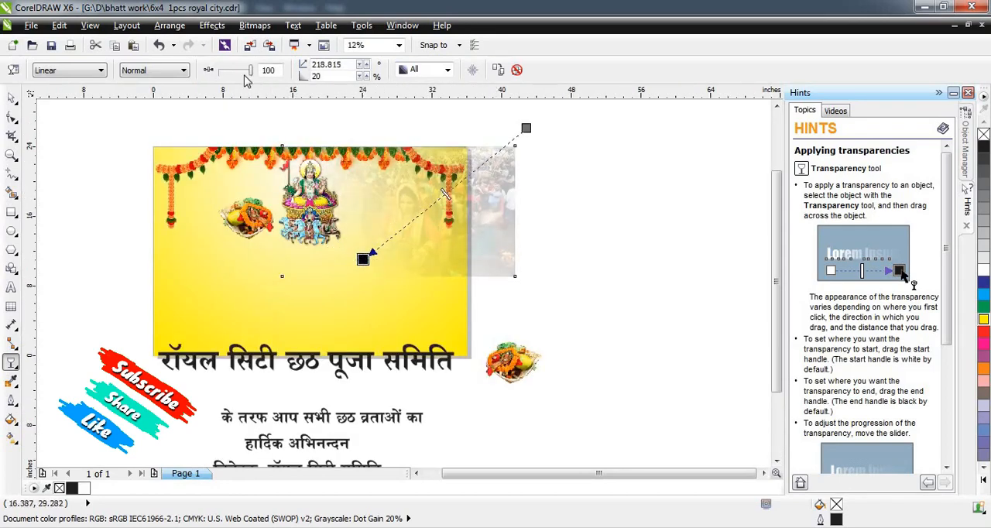
pyautogui.moveTo(250, 71); pyautogui.dragTo(242, 70)
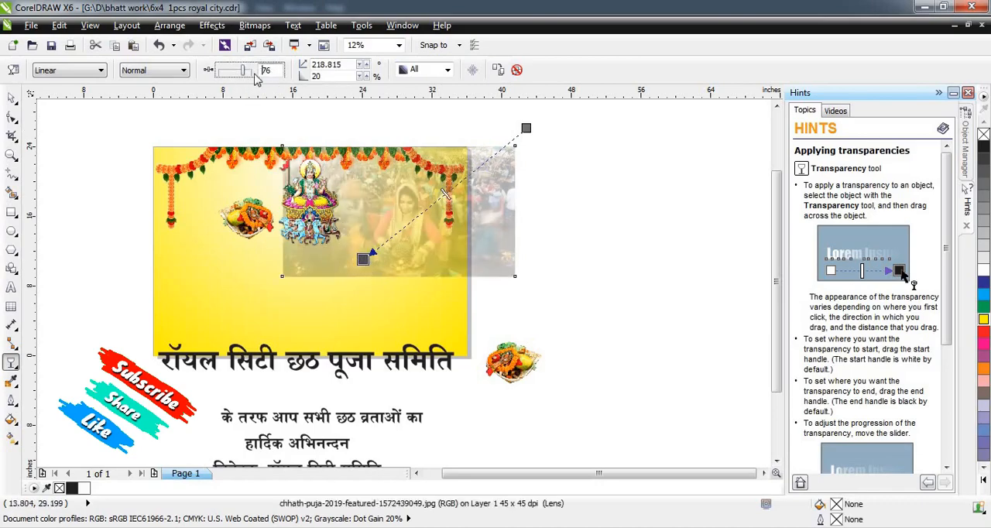
pyautogui.moveTo(363, 259); pyautogui.dragTo(390, 211)
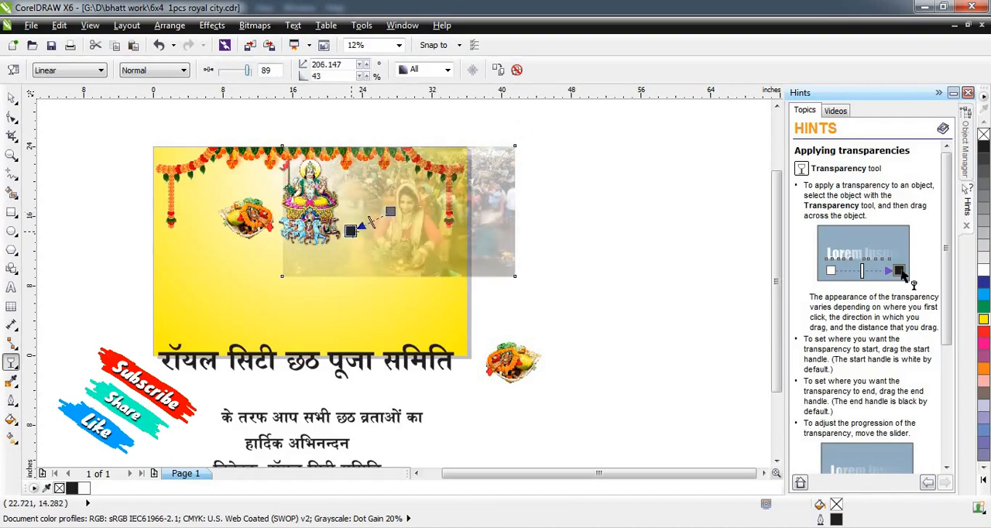
pyautogui.hotkey('ctrl', 'z')
pyautogui.hotkey('ctrl', 'z')
pyautogui.hotkey('ctrl', 'z')
pyautogui.hotkey('ctrl', 'z')
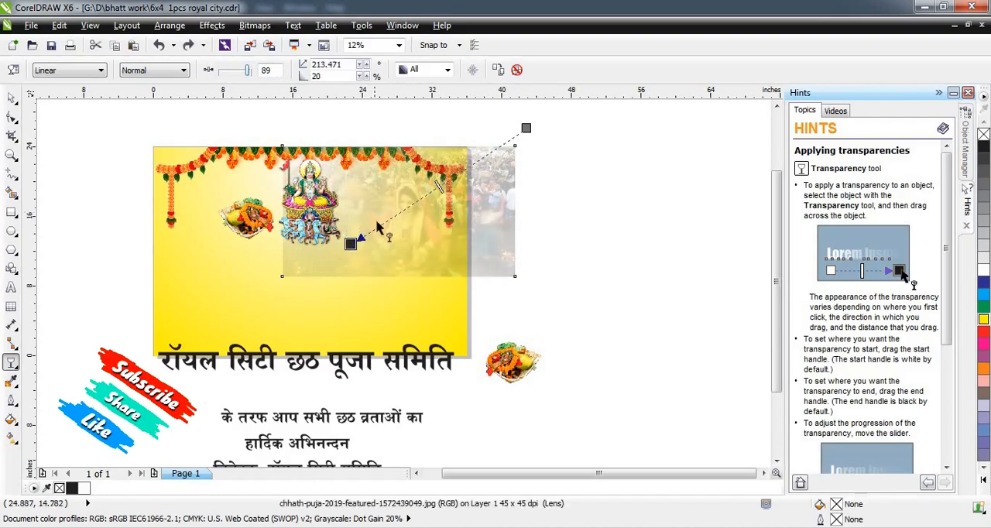
pyautogui.hotkey('ctrl', 'z')
pyautogui.hotkey('ctrl', 'z')
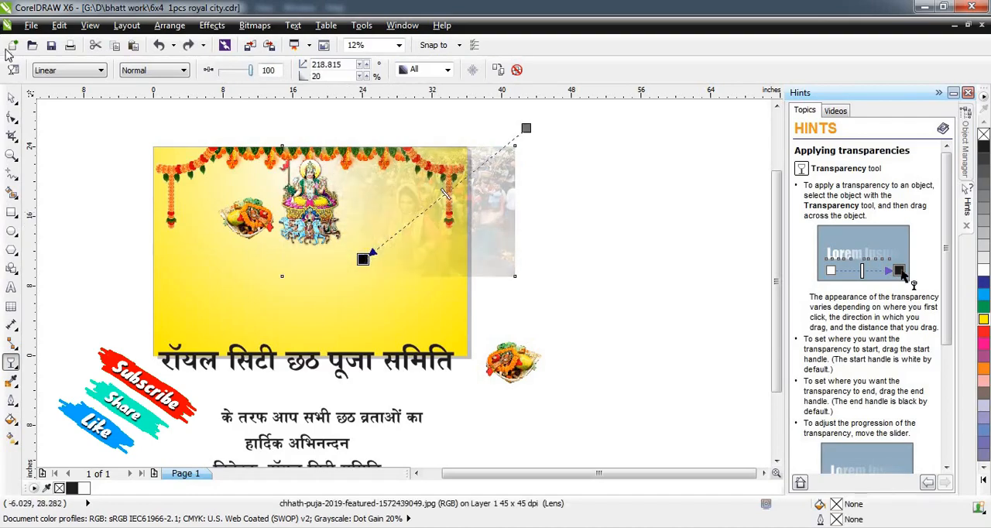
# PowerClip the faded crowd photo inside the yellow banner background.
pyautogui.click(13, 99)
pyautogui.click(604, 300)
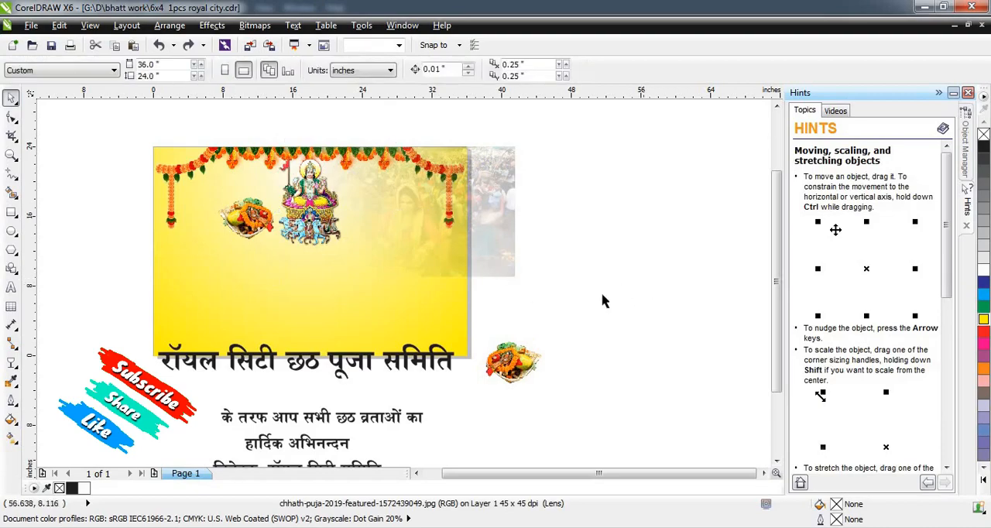
pyautogui.click(509, 203)
pyautogui.rightClick(509, 203)
pyautogui.click(558, 8)
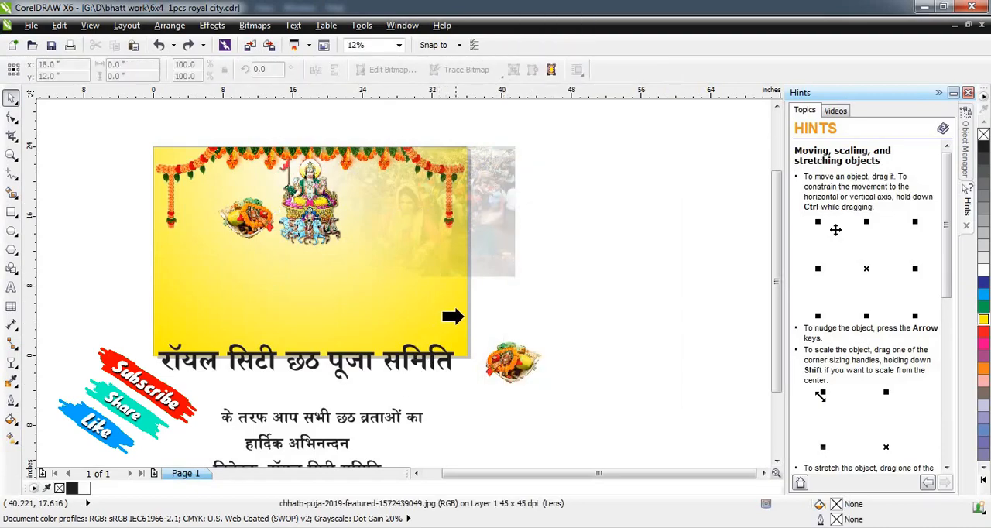
pyautogui.click(463, 316)
pyautogui.click(544, 295)
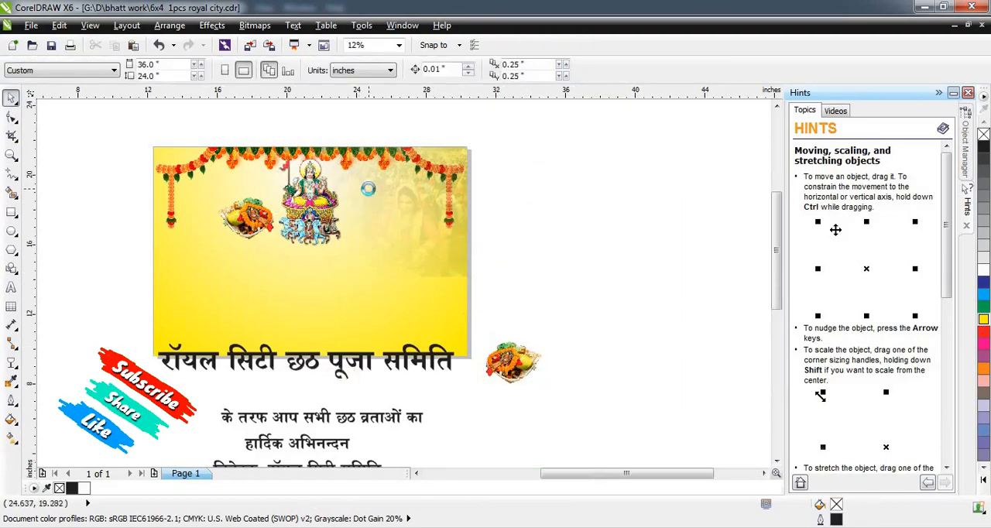
# Place the horizontally mirrored fruit basket right of the deity, level with the other basket, at about x 25.35, y 15.99 in.
pyautogui.scroll(1, 371, 193)
pyautogui.scroll(-1, 481, 191)
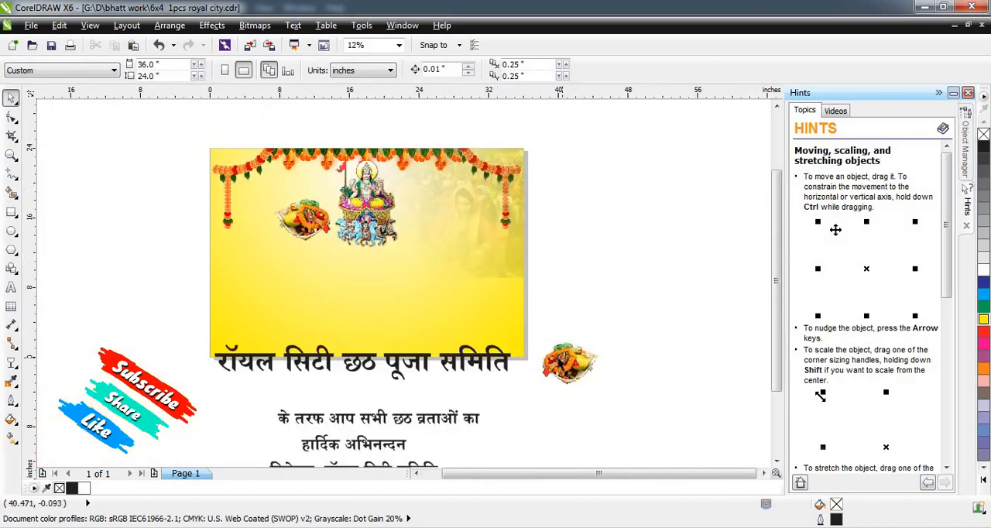
pyautogui.scroll(1, 363, 216)
pyautogui.scroll(-1, 363, 216)
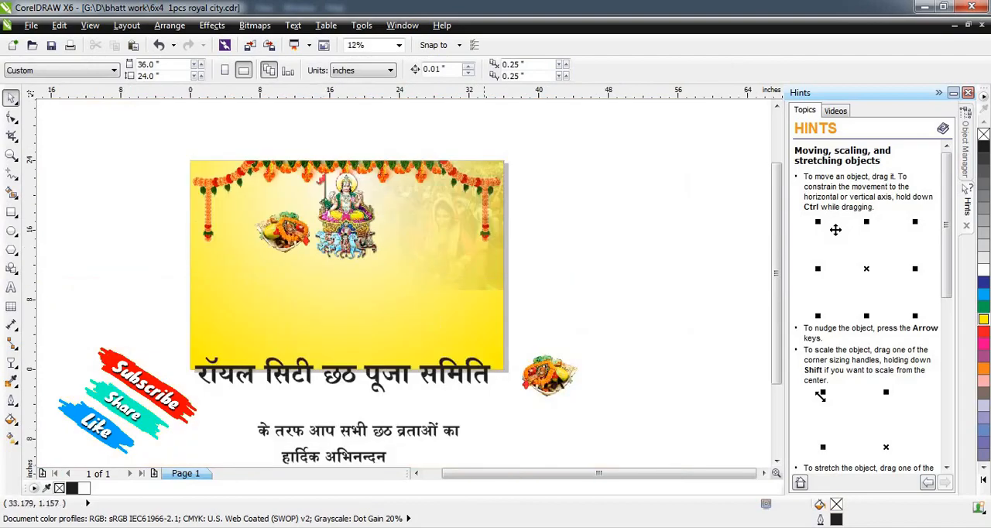
pyautogui.moveTo(553, 376); pyautogui.dragTo(412, 231)
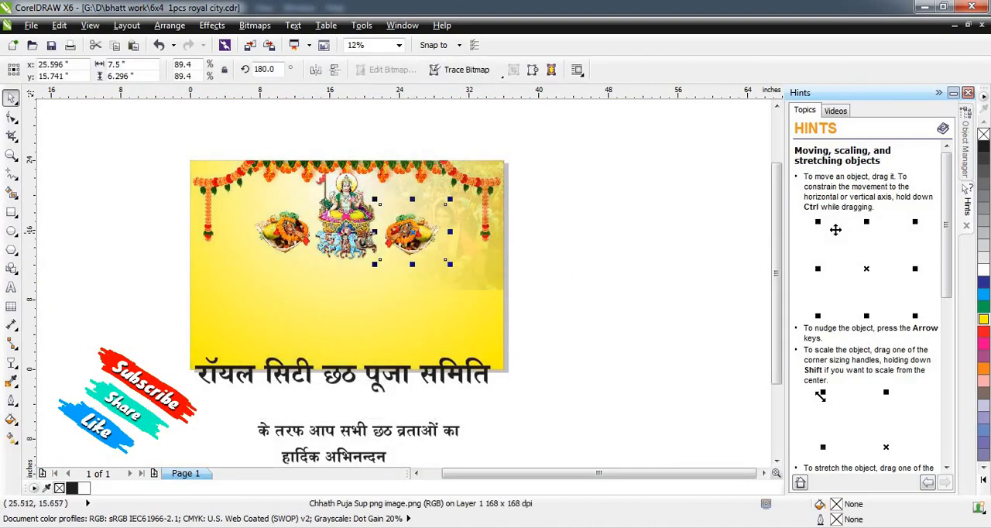
pyautogui.scroll(1, 280, 230)
pyautogui.moveTo(285, 245); pyautogui.dragTo(540, 247)
pyautogui.click(335, 69)
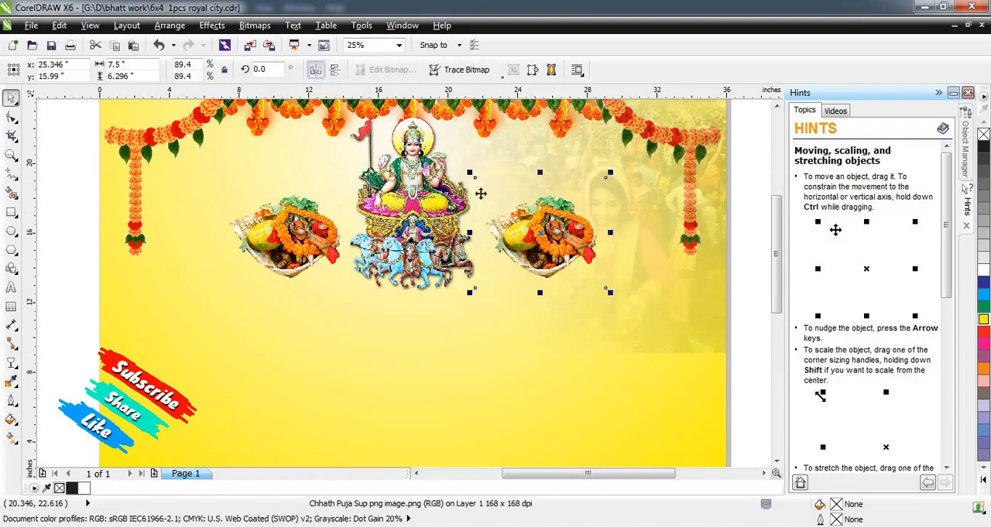
pyautogui.scroll(-1, 512, 245)
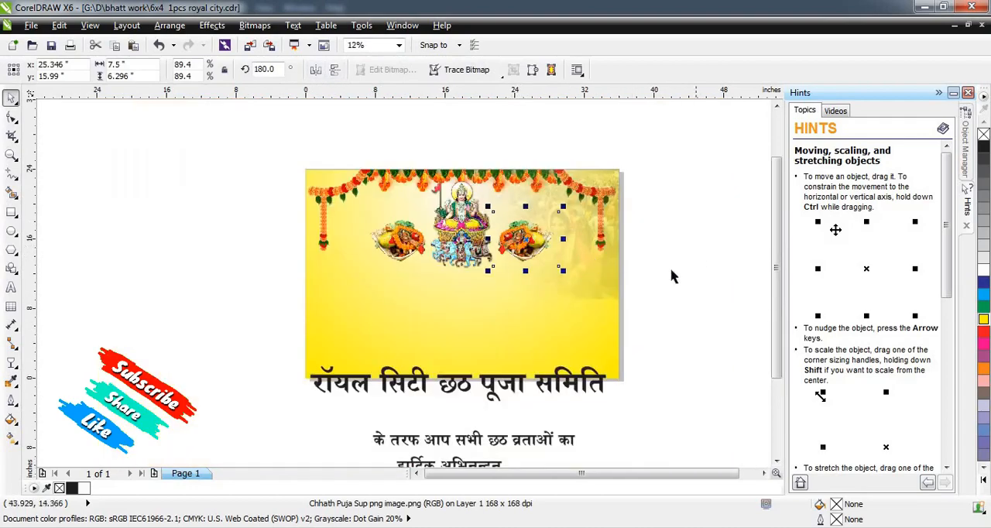
# Move the Hindi heading straight up onto the banner below the deity and set its font to RAJ 01.
pyautogui.click(673, 276)
pyautogui.moveTo(570, 386); pyautogui.dragTo(571, 283)
pyautogui.scroll(1, 523, 279)
pyautogui.click(348, 70)
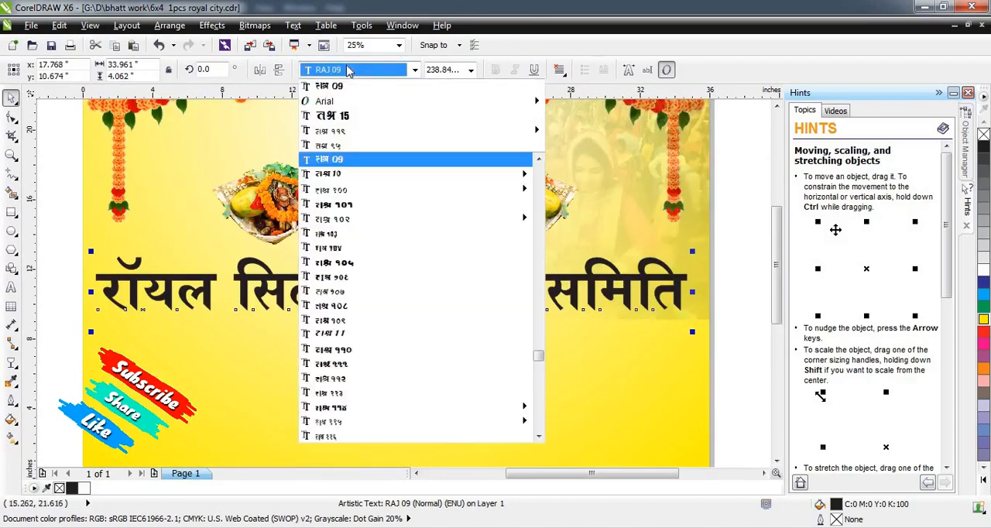
pyautogui.write('RAJ')
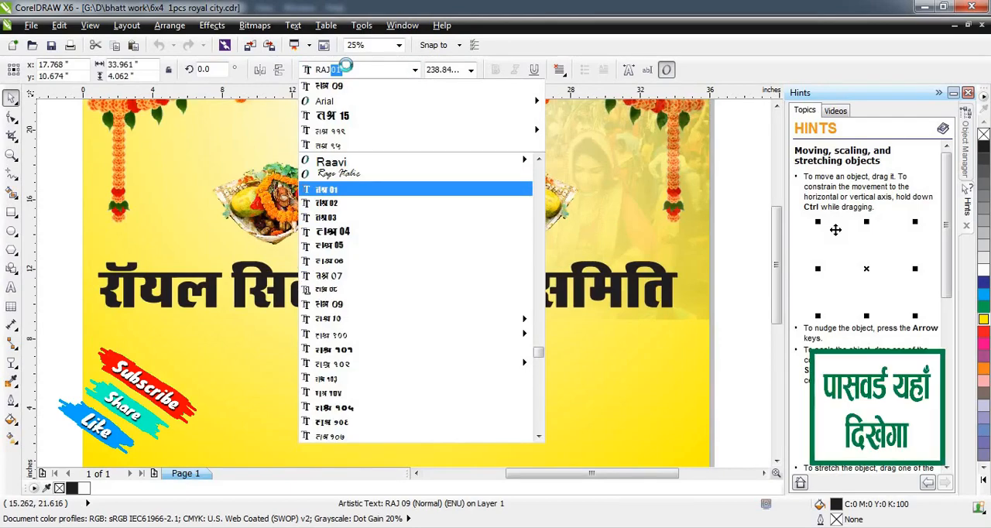
pyautogui.press('Return')
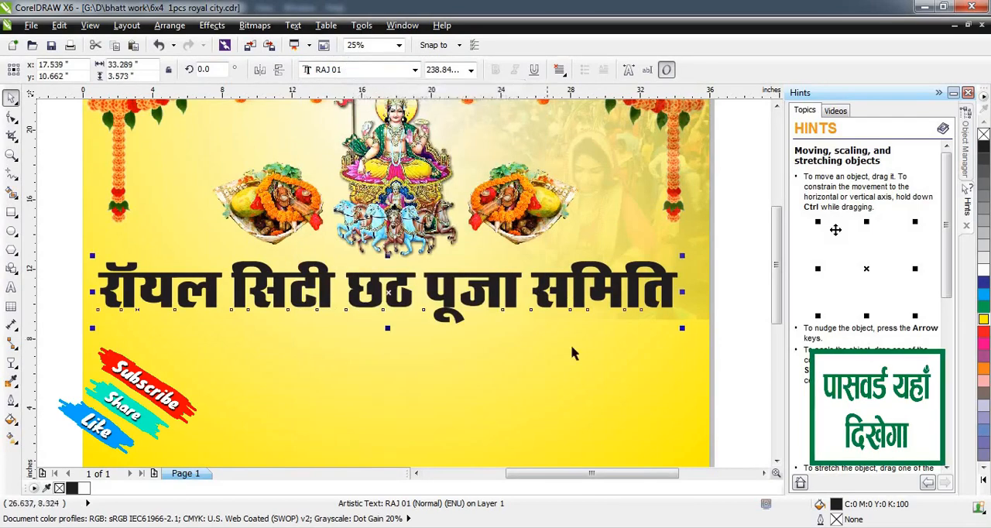
# Center the heading horizontally on the banner background and stretch it downward to about 4.83 in tall.
pyautogui.click(577, 391)
pyautogui.press('c')
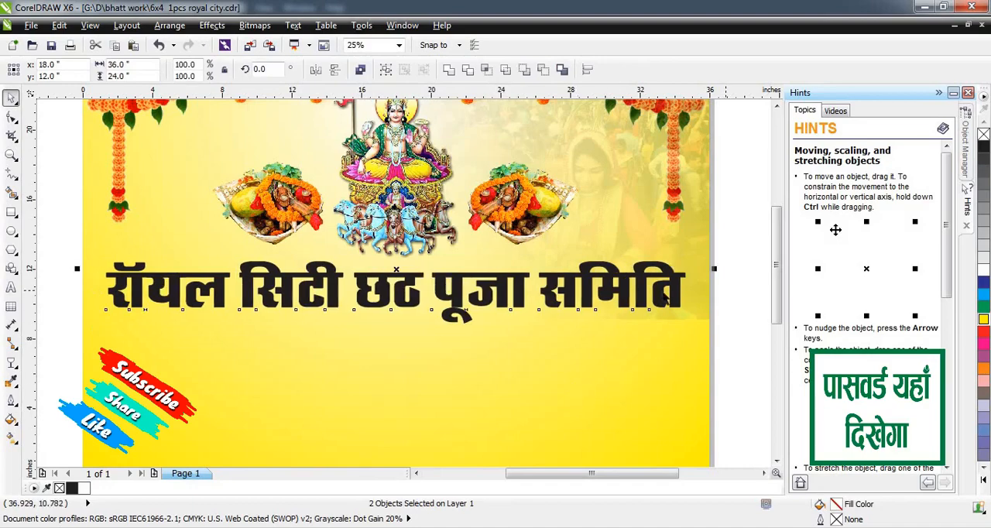
pyautogui.click(726, 291)
pyautogui.click(521, 301)
pyautogui.moveTo(395, 329); pyautogui.dragTo(400, 353)
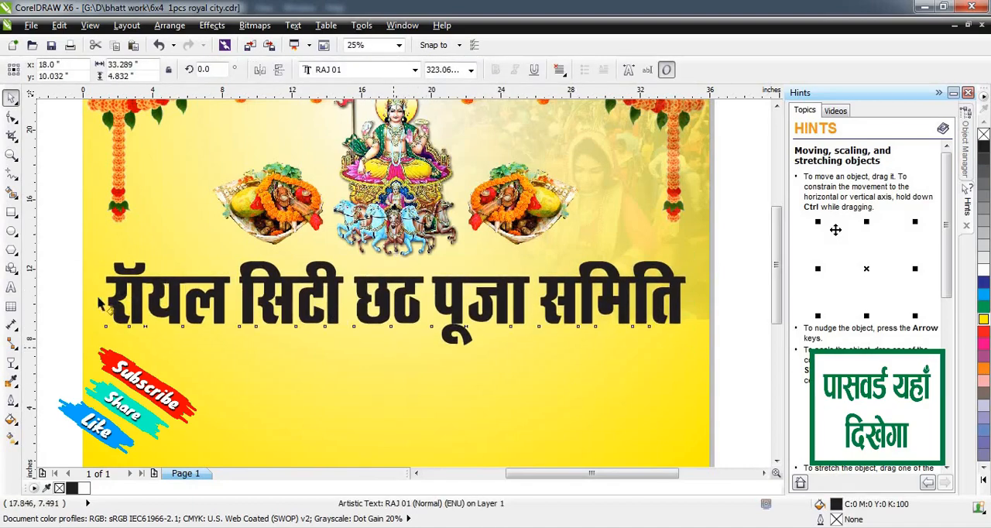
# Apply a near-horizontal linear fountain fill across the heading, with bright red in the middle and dark red at both ends.
pyautogui.press('g')
pyautogui.moveTo(110, 299); pyautogui.dragTo(690, 295)
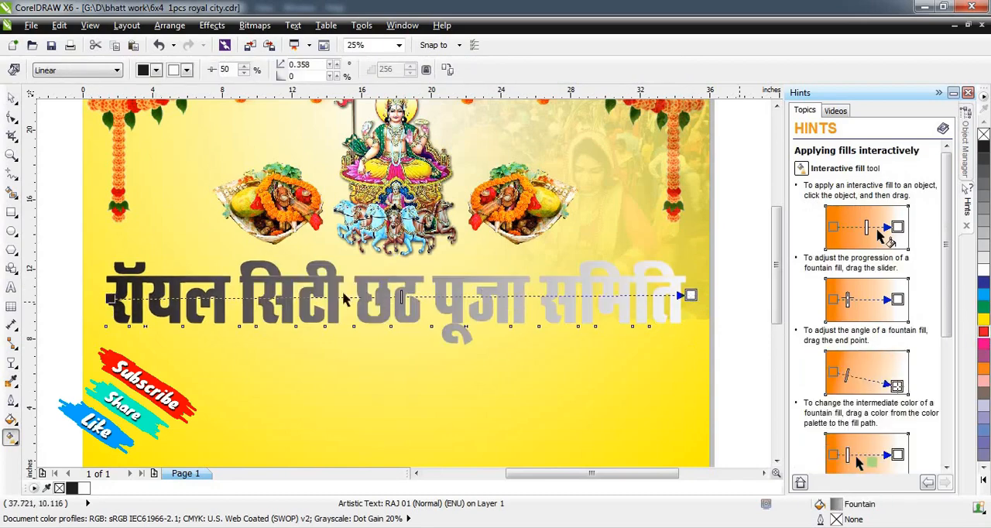
pyautogui.moveTo(399, 295); pyautogui.dragTo(390, 298)
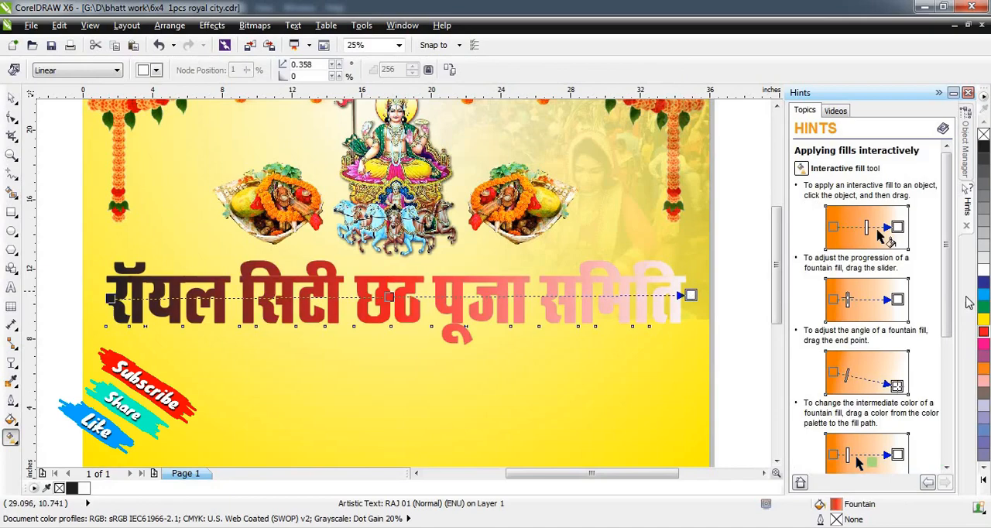
pyautogui.click(985, 333)
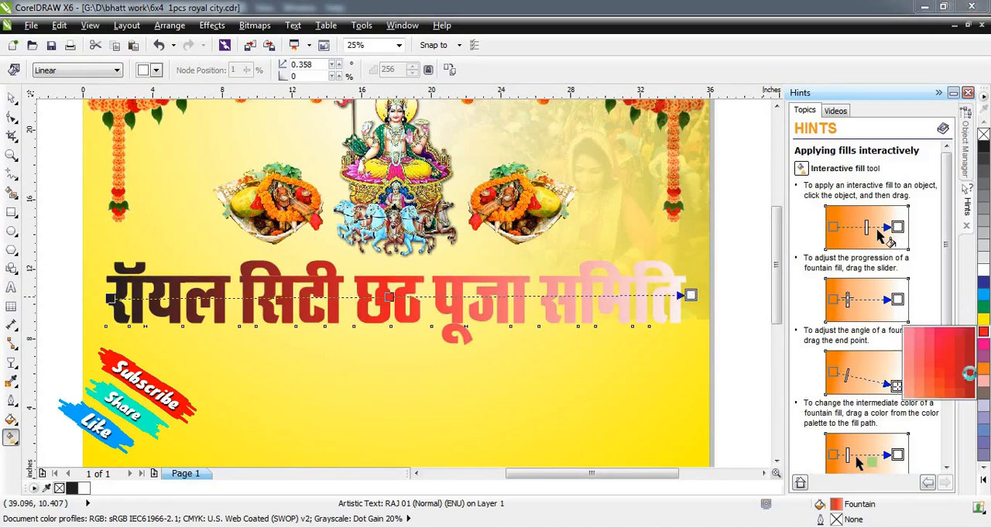
pyautogui.click(969, 375)
pyautogui.click(110, 297)
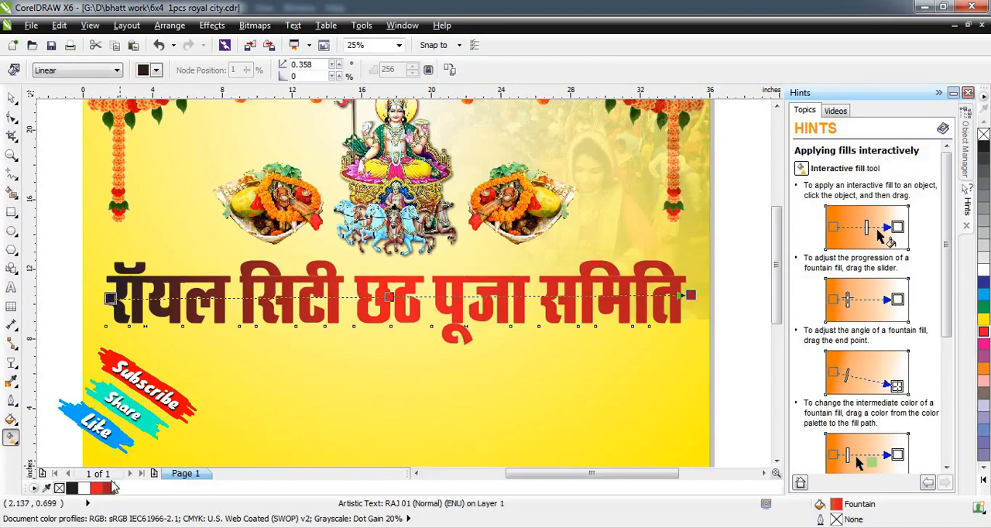
pyautogui.click(106, 487)
pyautogui.click(12, 98)
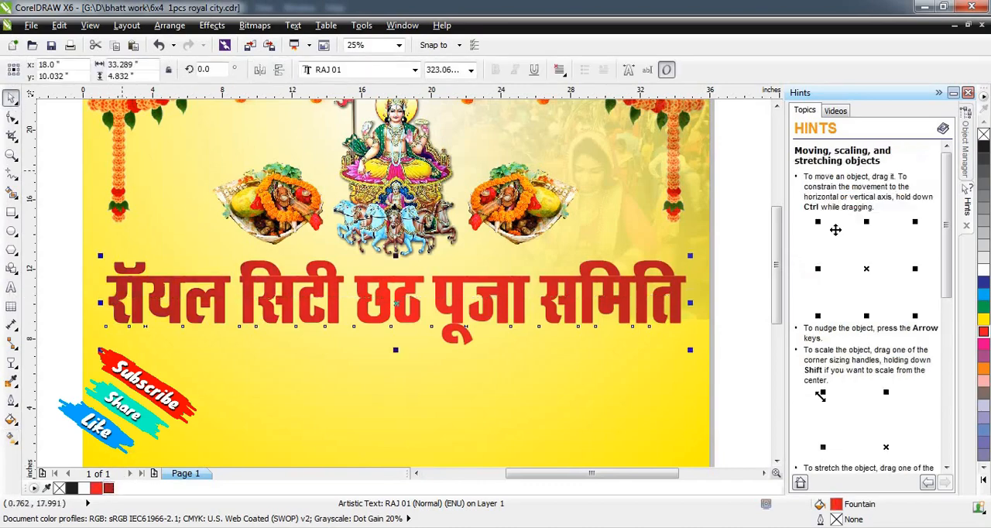
# Give the heading a white 25 px outline with rounded corners, placed behind the fill and scaling with the object.
pyautogui.press('F12')
pyautogui.click(416, 190)
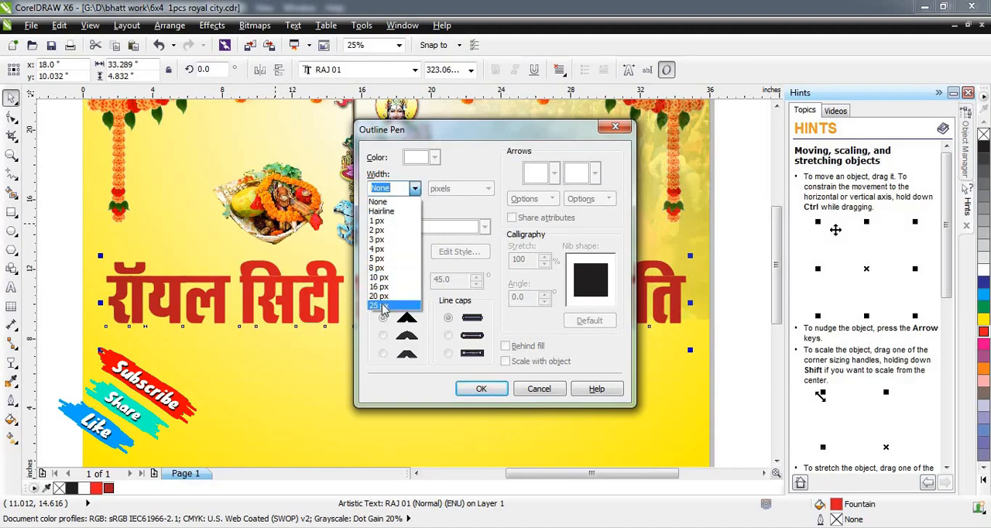
pyautogui.click(382, 305)
pyautogui.click(435, 158)
pyautogui.click(457, 185)
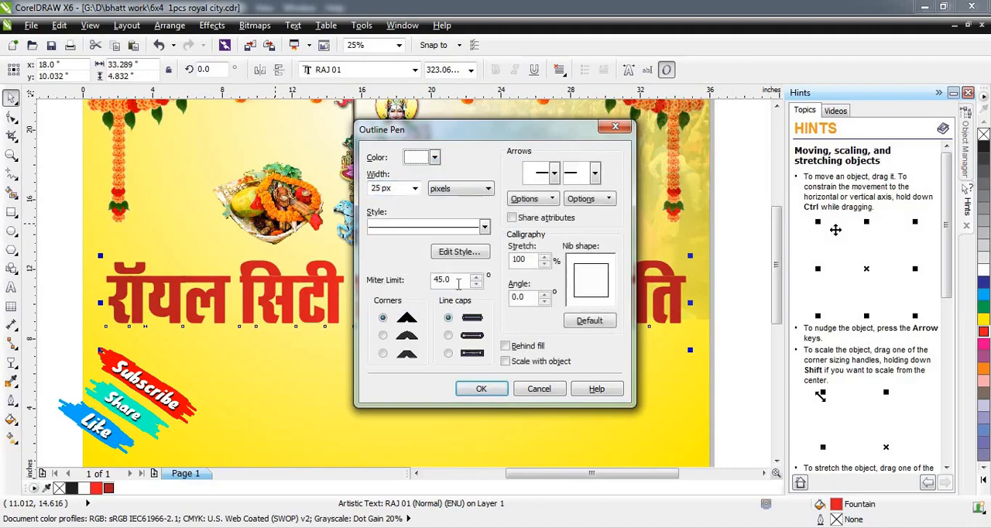
pyautogui.click(384, 336)
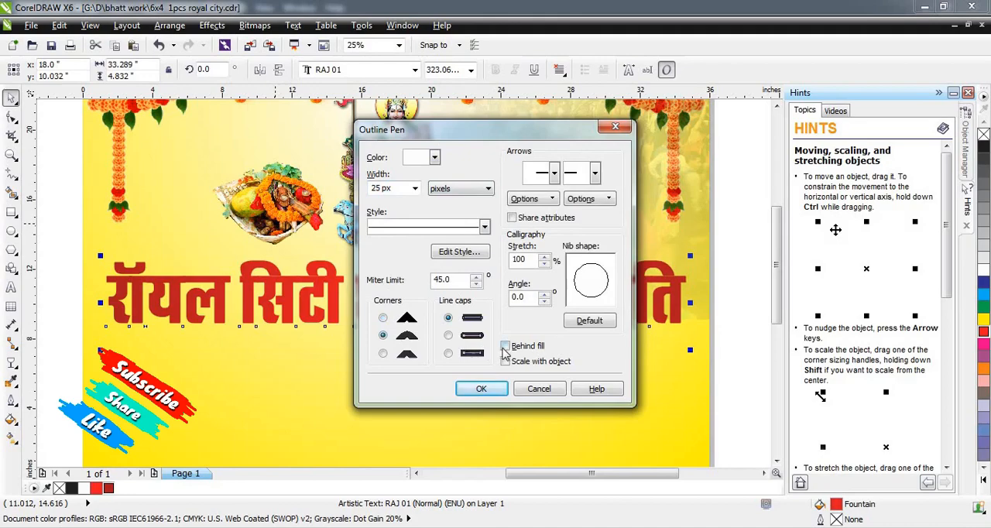
pyautogui.click(505, 346)
pyautogui.click(480, 388)
# Increase the heading's white outline width to 70 px.
pyautogui.scroll(1, 548, 299)
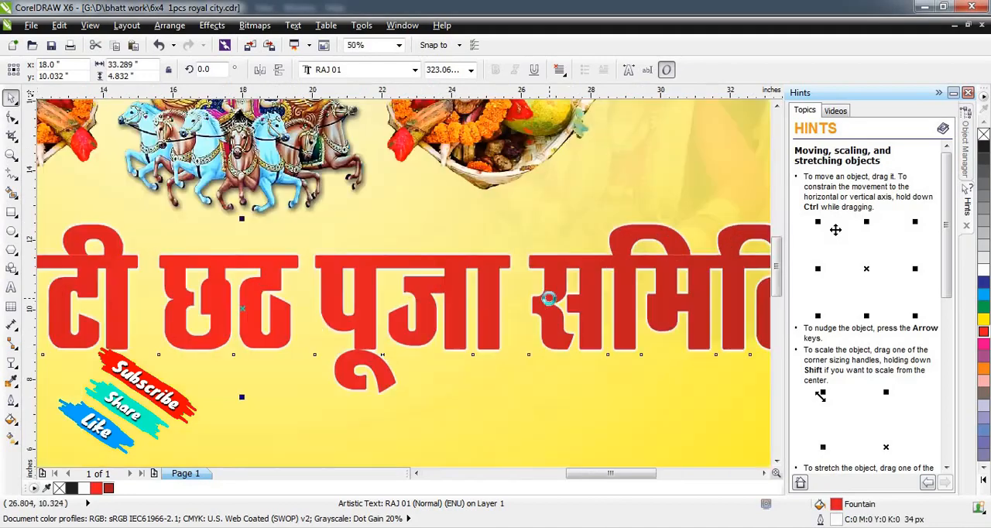
pyautogui.press('F12')
pyautogui.click(415, 189)
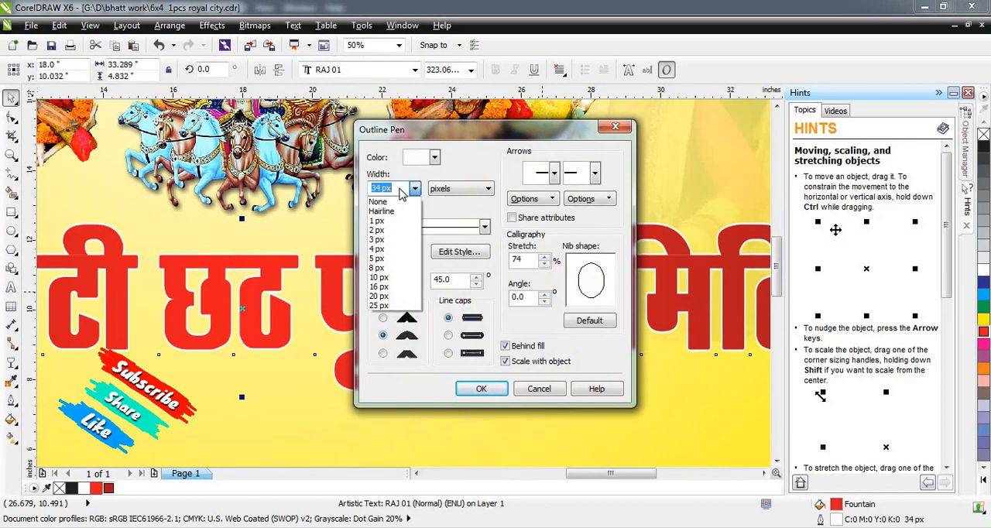
pyautogui.press('Return')
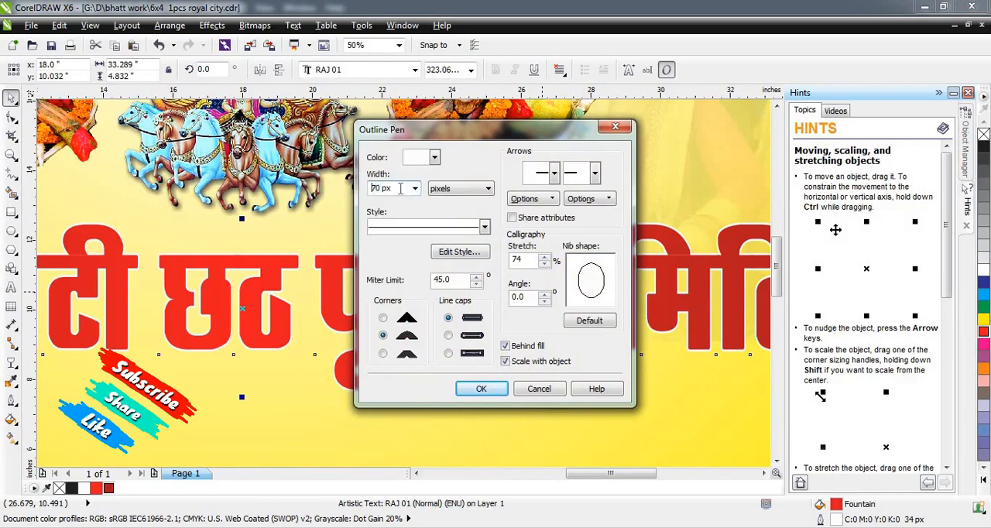
pyautogui.click(481, 389)
pyautogui.scroll(-1, 371, 229)
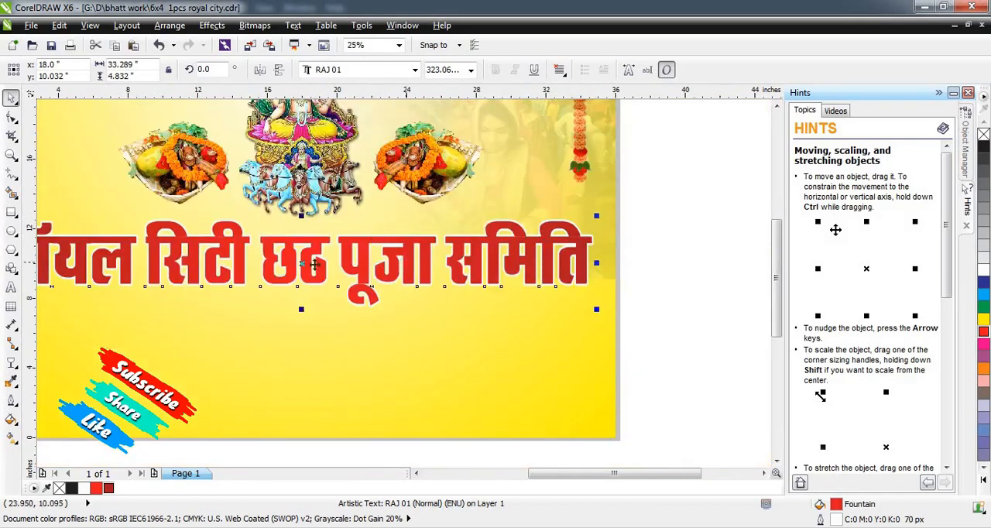
# Add a black drop shadow to the heading, offset about 0.065 in across and 0.196 in down, with feathering 41.
pyautogui.scroll(-1, 314, 265)
pyautogui.scroll(1, 343, 272)
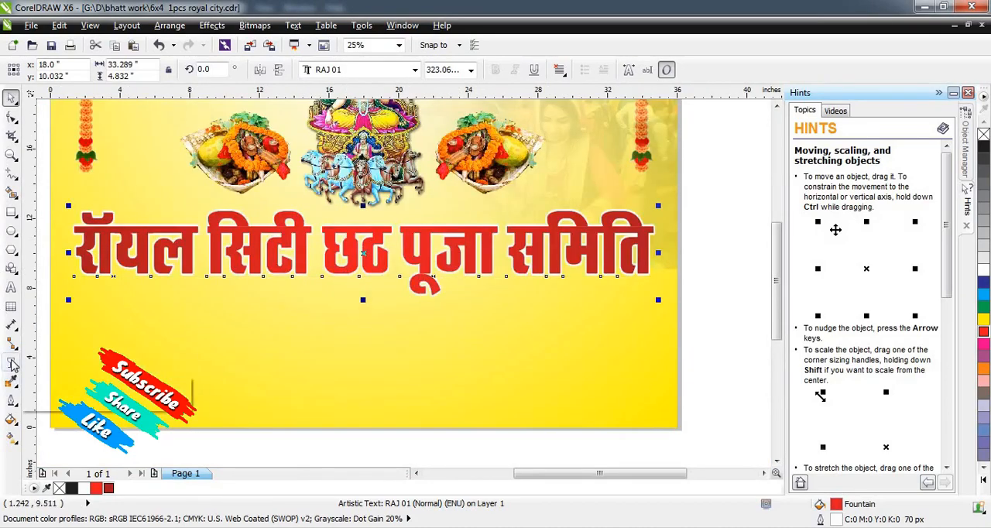
pyautogui.click(11, 364)
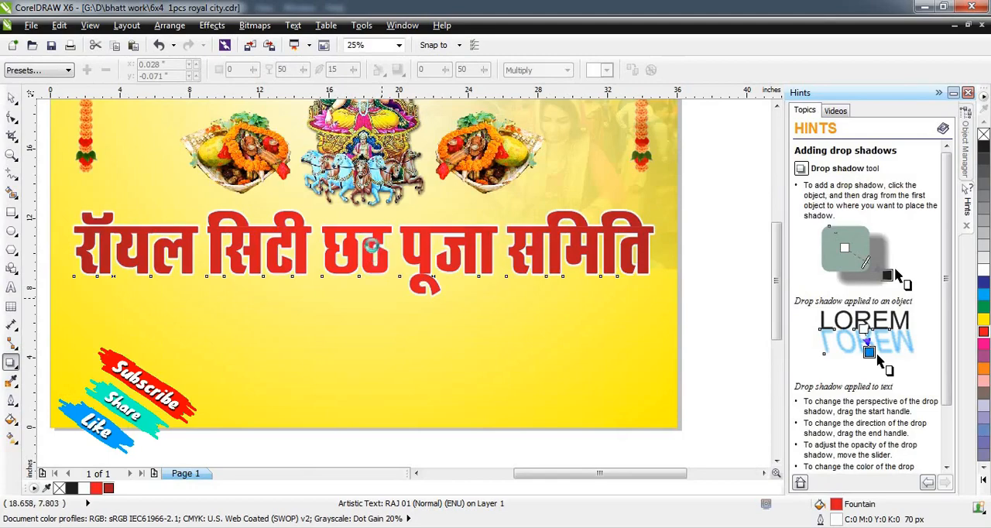
pyautogui.moveTo(365, 249); pyautogui.dragTo(381, 296)
pyautogui.scroll(1, 351, 221)
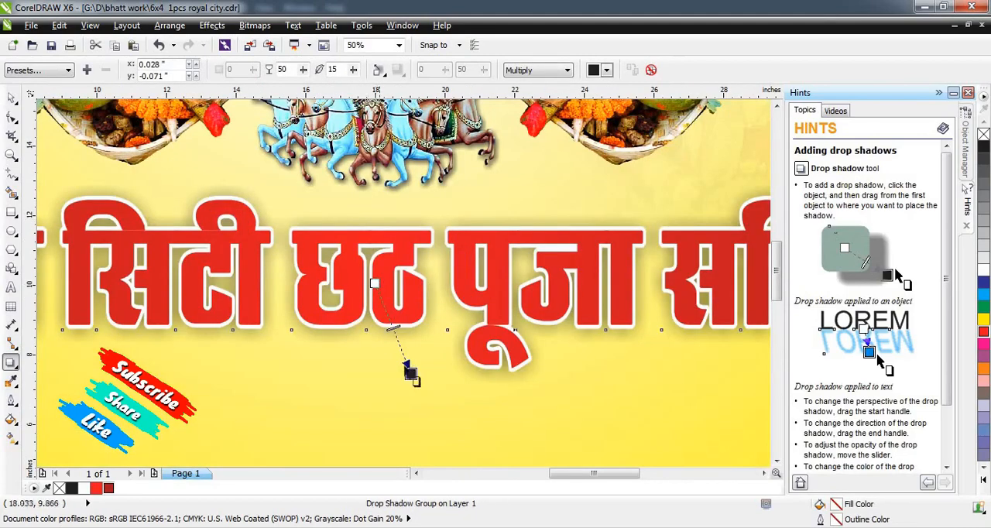
pyautogui.moveTo(409, 372)
pyautogui.mouseDown()
pyautogui.moveTo(410, 392)
pyautogui.moveTo(405, 377)
pyautogui.mouseUp()
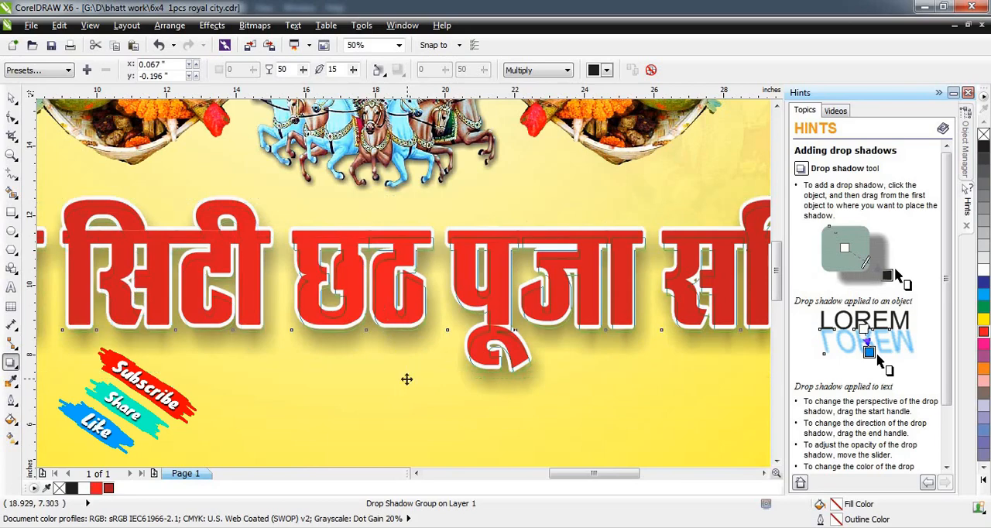
pyautogui.click(353, 70)
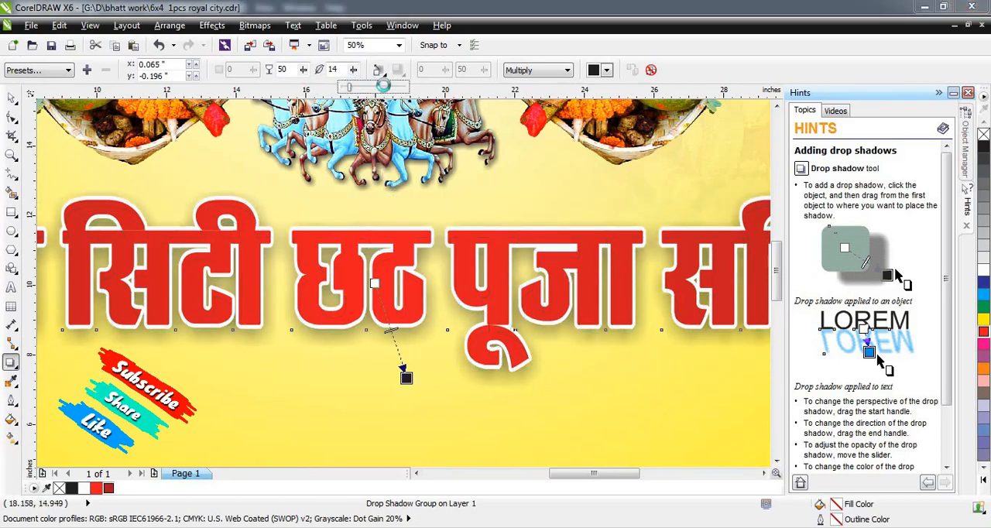
pyautogui.click(372, 89)
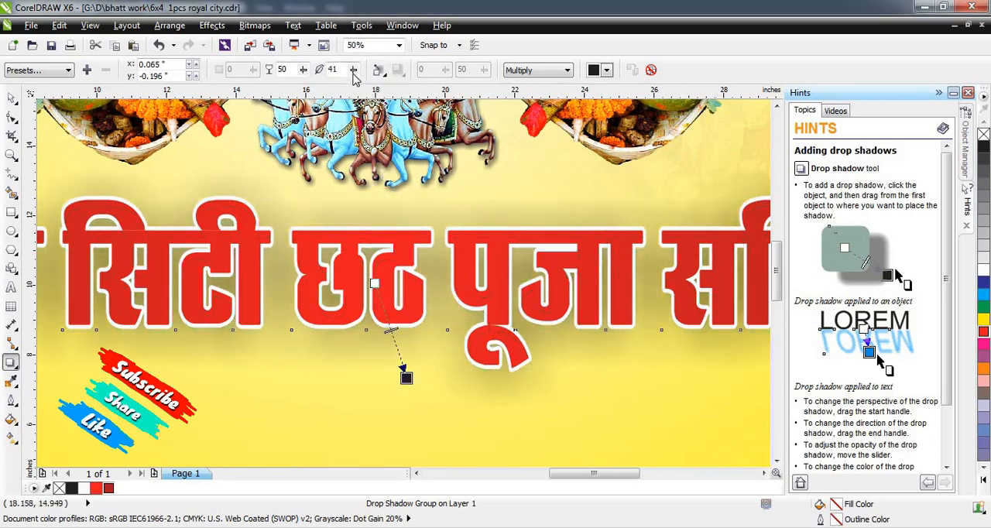
# Reduce the heading shadow's feathering to 4 and raise its opacity to 68.
pyautogui.click(353, 71)
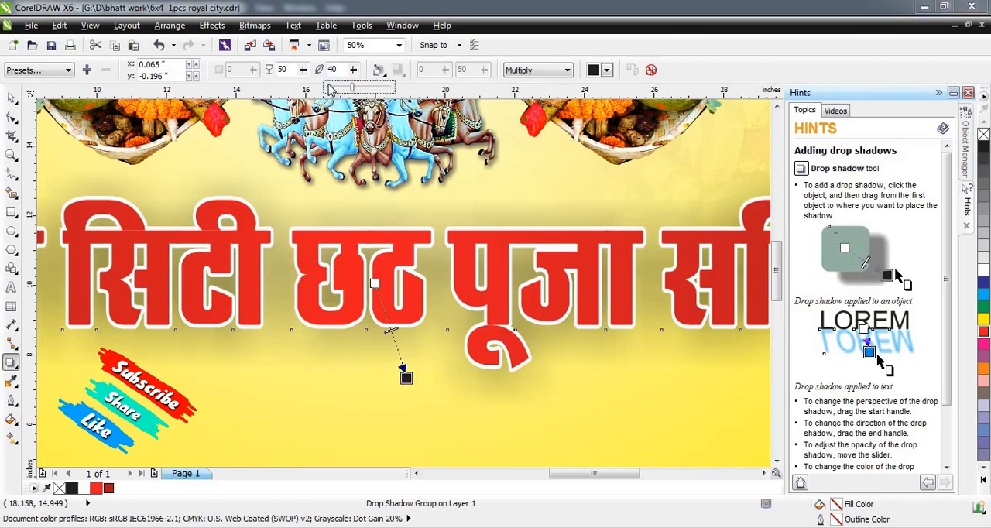
pyautogui.click(329, 85)
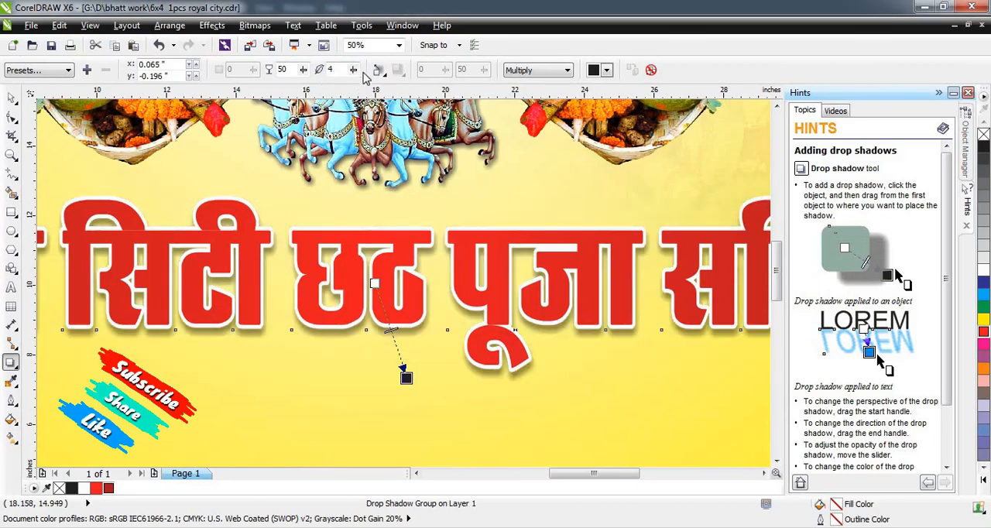
pyautogui.click(312, 91)
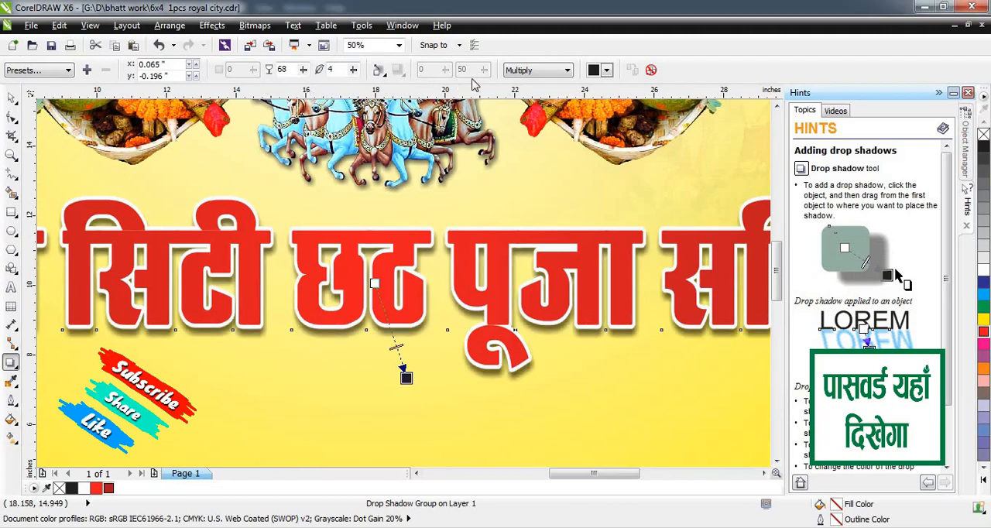
# Recolour the heading's drop shadow sky blue, with Normal blending and 100 opacity.
pyautogui.click(608, 70)
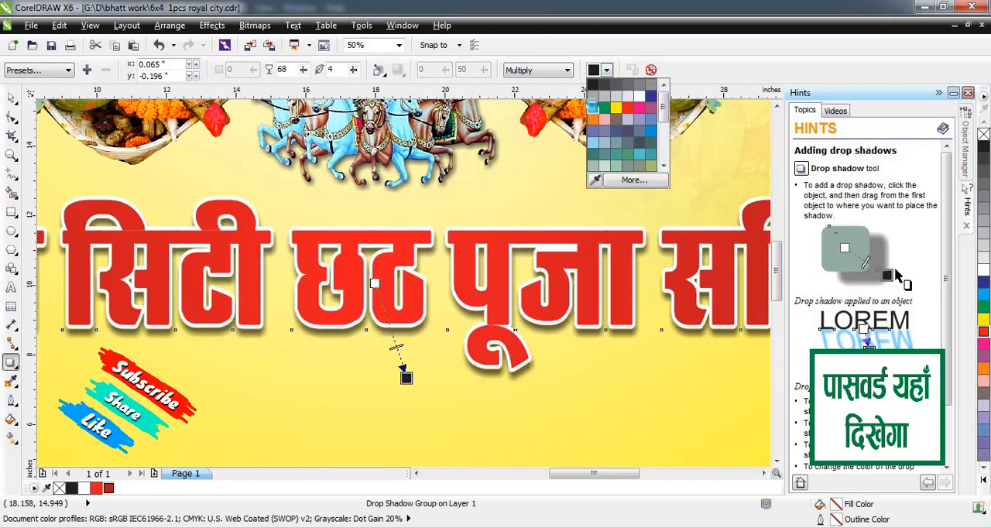
pyautogui.click(592, 102)
pyautogui.click(562, 71)
pyautogui.click(534, 80)
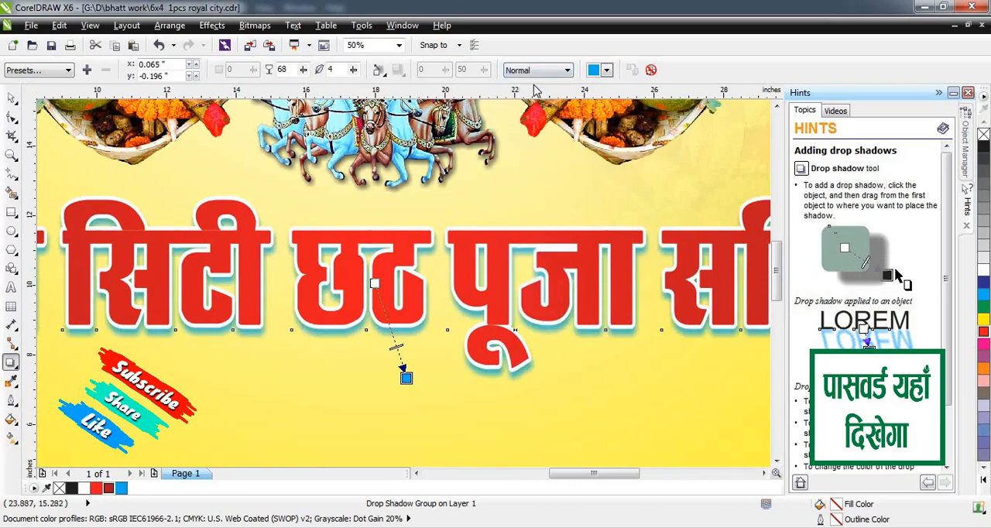
pyautogui.click(564, 73)
pyautogui.click(338, 69)
pyautogui.click(303, 70)
pyautogui.moveTo(309, 89); pyautogui.dragTo(321, 91)
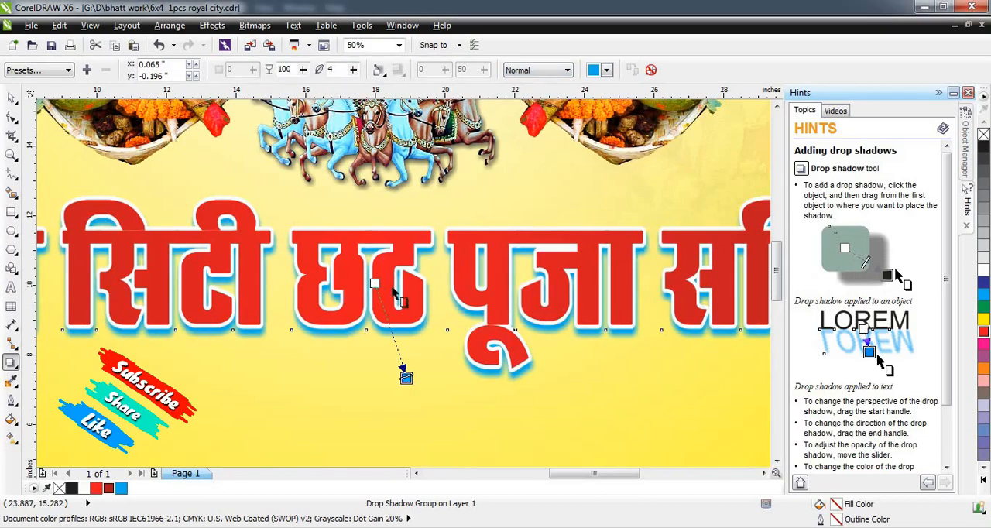
pyautogui.scroll(-2, 464, 251)
pyautogui.scroll(1, 449, 248)
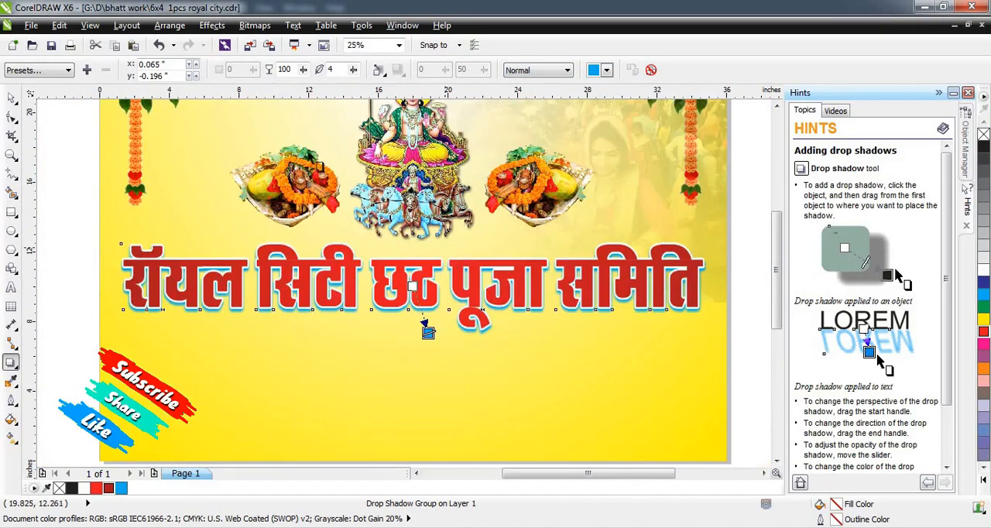
# Place the line "के तरफ आप सभी छठ व्रताओं का" below the heading, scaled down to about 17.1 in wide.
pyautogui.click(12, 98)
pyautogui.scroll(-1, 528, 231)
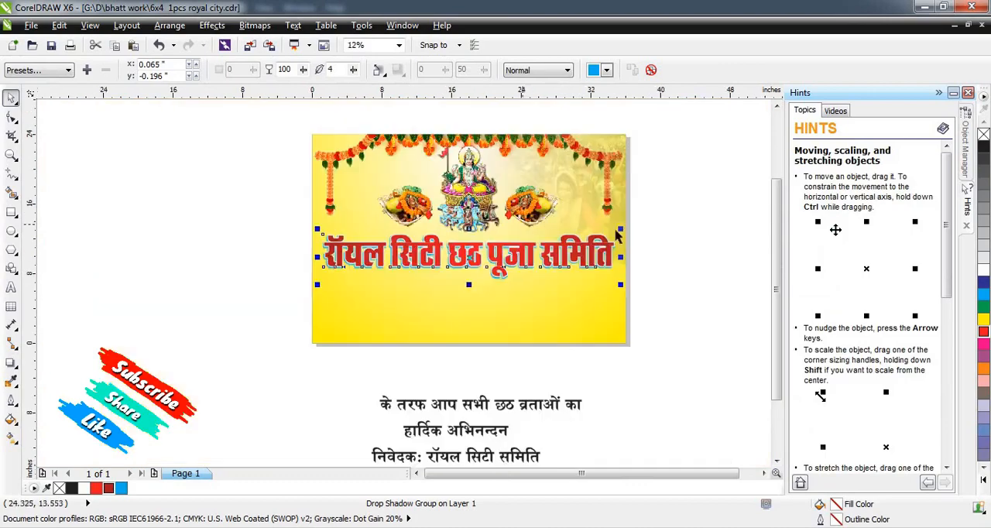
pyautogui.click(694, 231)
pyautogui.scroll(1, 458, 412)
pyautogui.moveTo(486, 403); pyautogui.dragTo(495, 184)
pyautogui.scroll(-1, 496, 184)
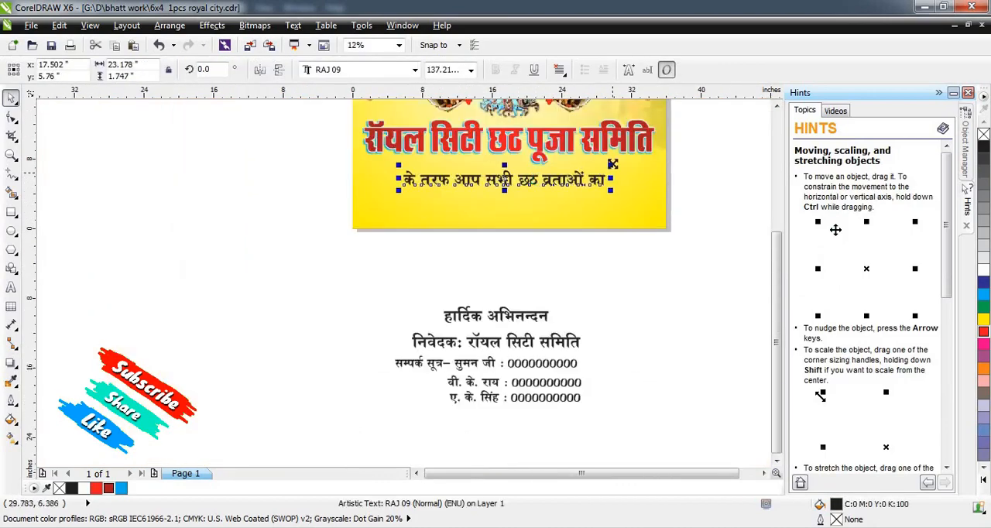
pyautogui.moveTo(612, 165)
pyautogui.mouseDown()
pyautogui.moveTo(581, 160)
pyautogui.moveTo(626, 174)
pyautogui.mouseUp()
pyautogui.scroll(1, 542, 162)
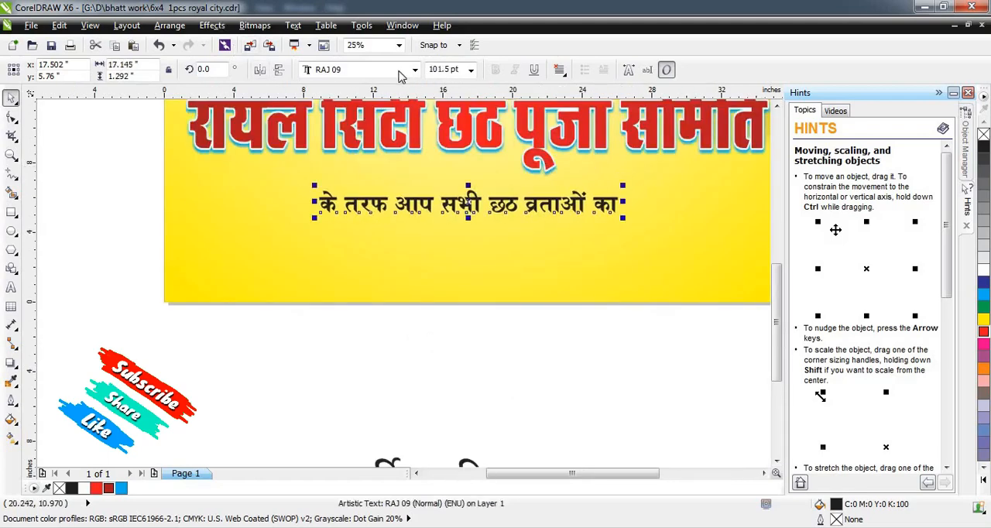
# Change the font of the line below the heading to RAJ 35.
pyautogui.click(401, 71)
pyautogui.write('RAJ ')
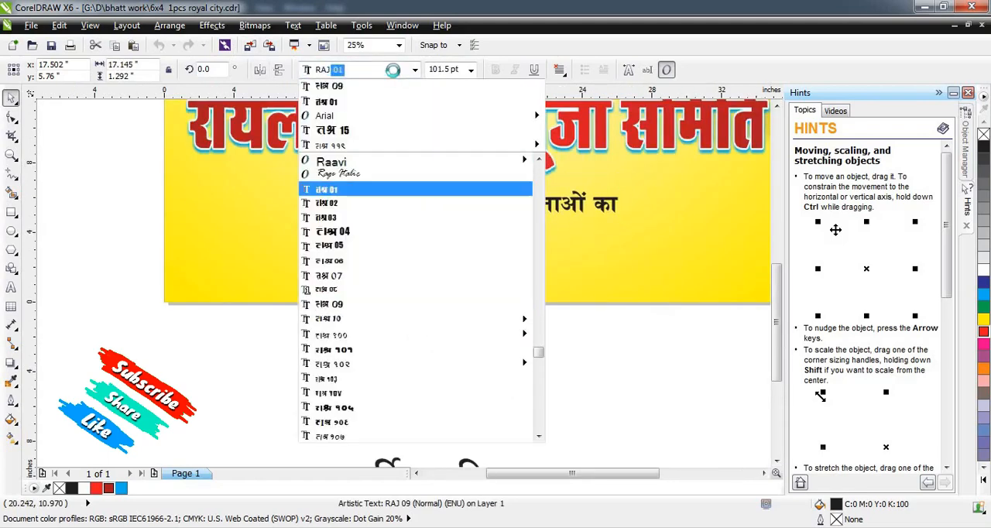
pyautogui.write('35')
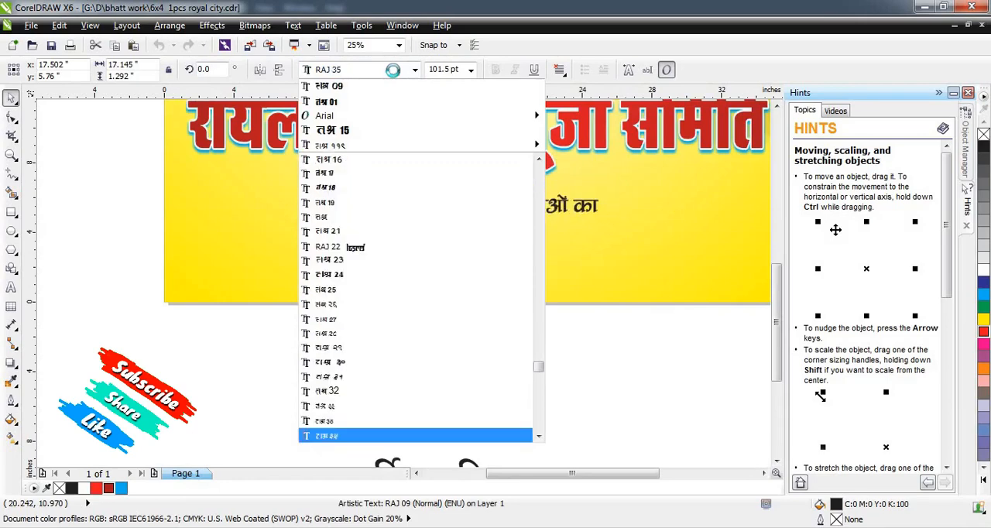
pyautogui.press('Return')
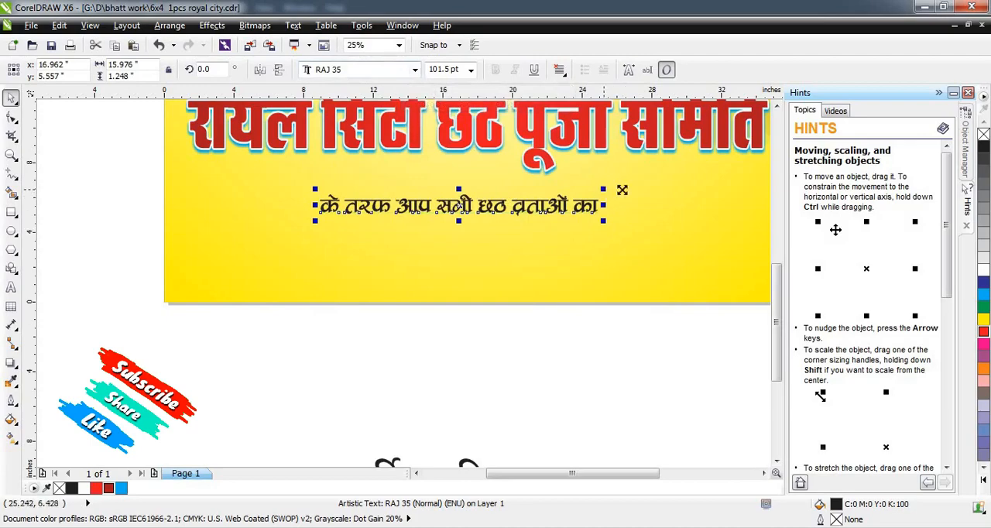
# Enlarge the line below the heading to about 22.5 in wide and centre it horizontally on the banner.
pyautogui.moveTo(604, 189); pyautogui.dragTo(693, 211)
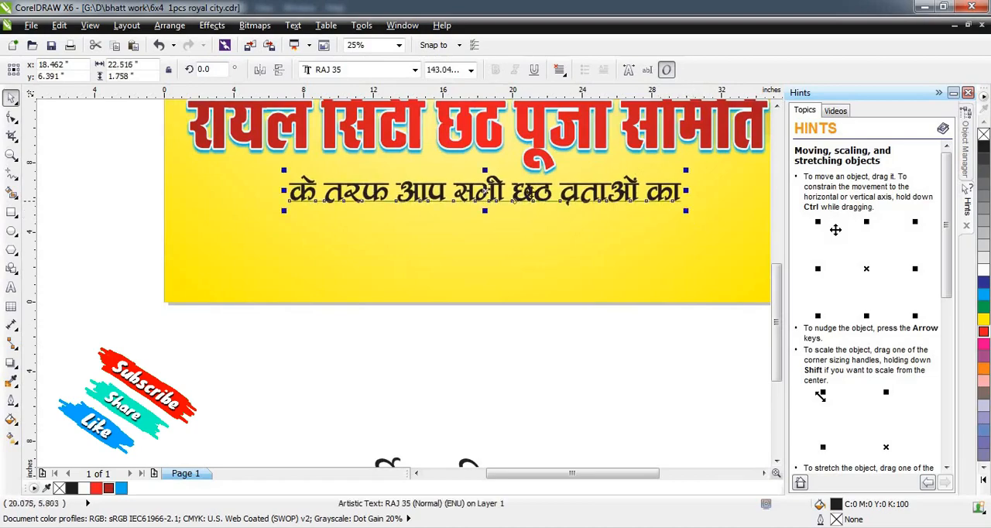
pyautogui.moveTo(531, 191); pyautogui.dragTo(558, 195)
pyautogui.moveTo(559, 195); pyautogui.dragTo(557, 192)
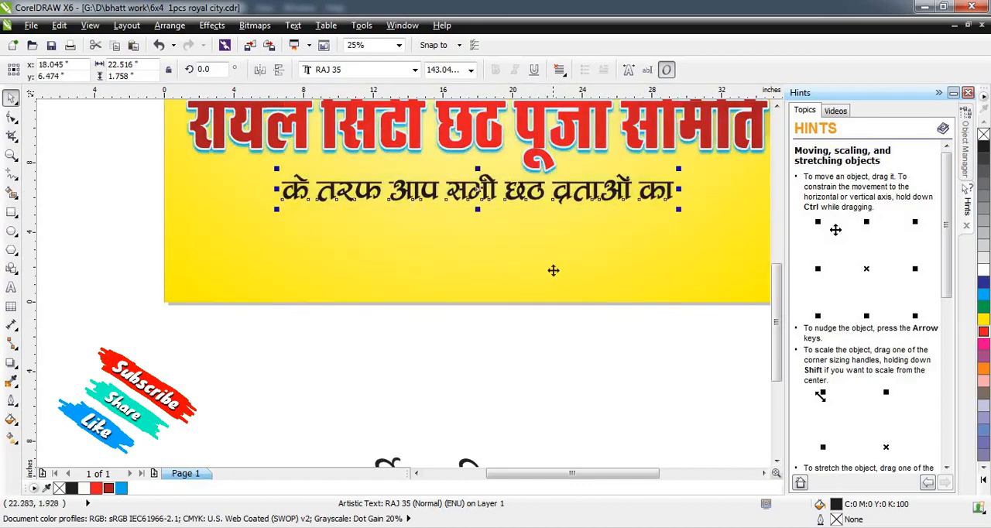
pyautogui.click(549, 348)
# Fill the line below the heading with magenta.
pyautogui.click(584, 195)
pyautogui.click(983, 345)
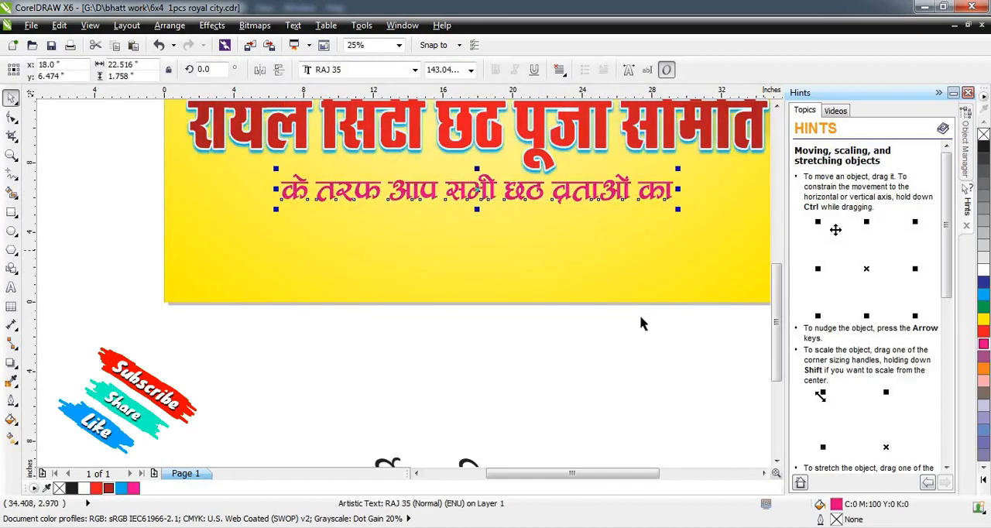
pyautogui.scroll(-3, 642, 260)
pyautogui.scroll(3, 642, 260)
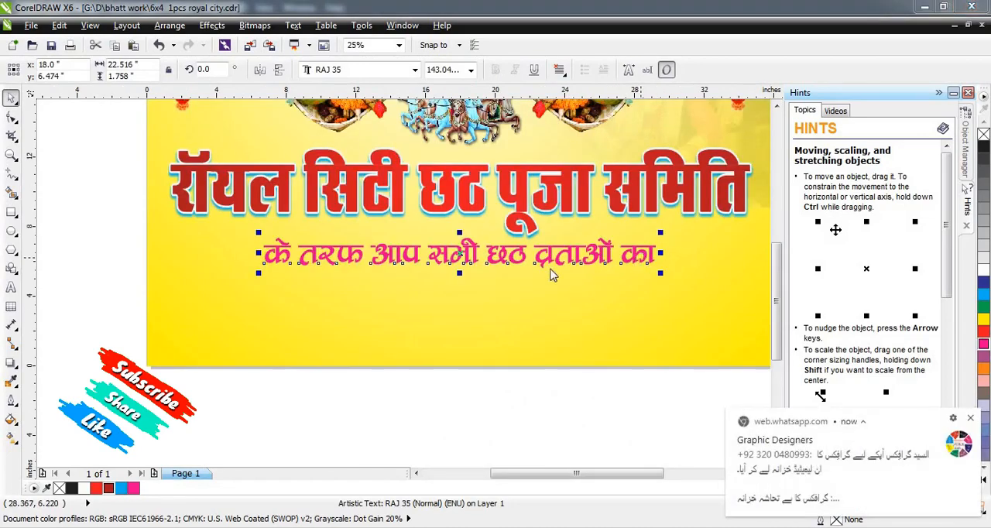
# Give the magenta line a 40 px outline placed behind the fill and scaling with the object.
pyautogui.press('F12')
pyautogui.click(413, 190)
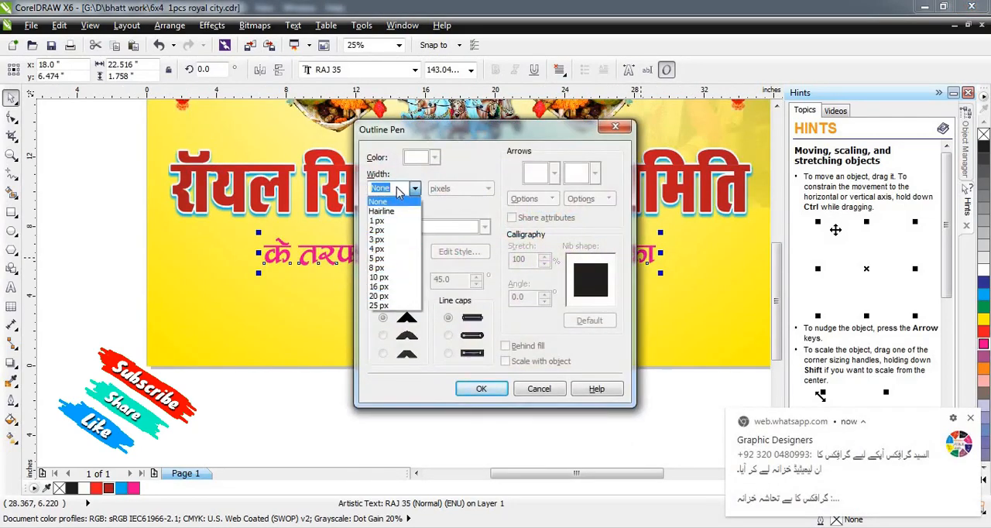
pyautogui.write('40')
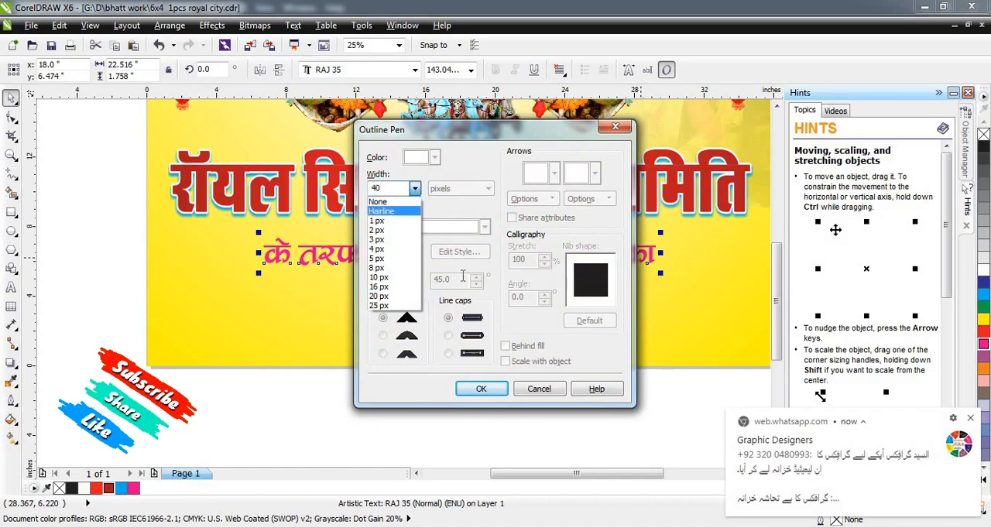
pyautogui.click(417, 210)
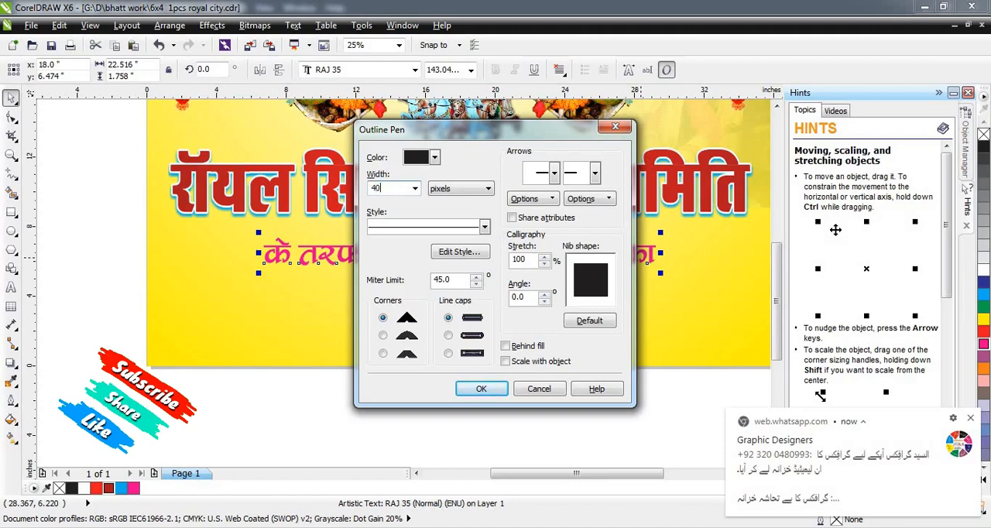
pyautogui.write('40')
pyautogui.press('Return')
# Make the magenta line's outline white with rounded corners.
pyautogui.press('F12')
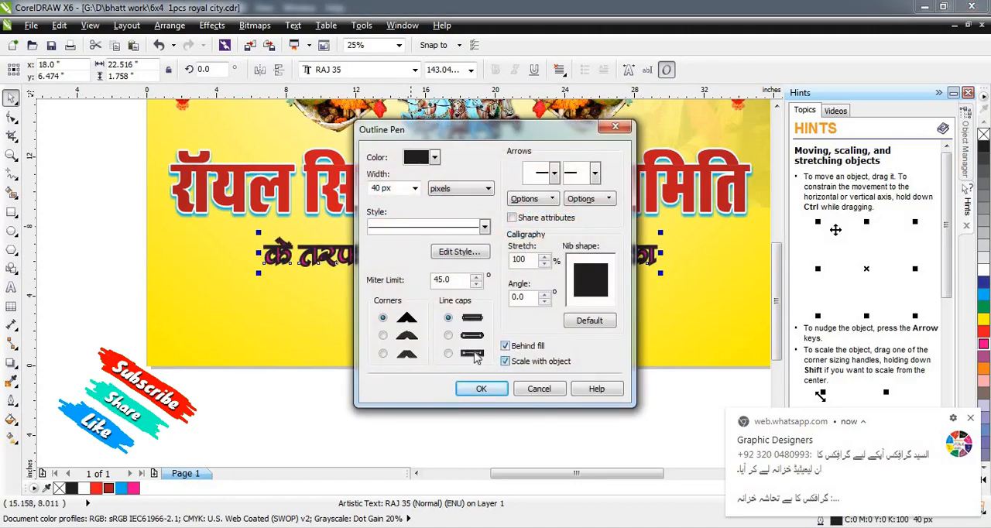
pyautogui.click(382, 335)
pyautogui.click(434, 158)
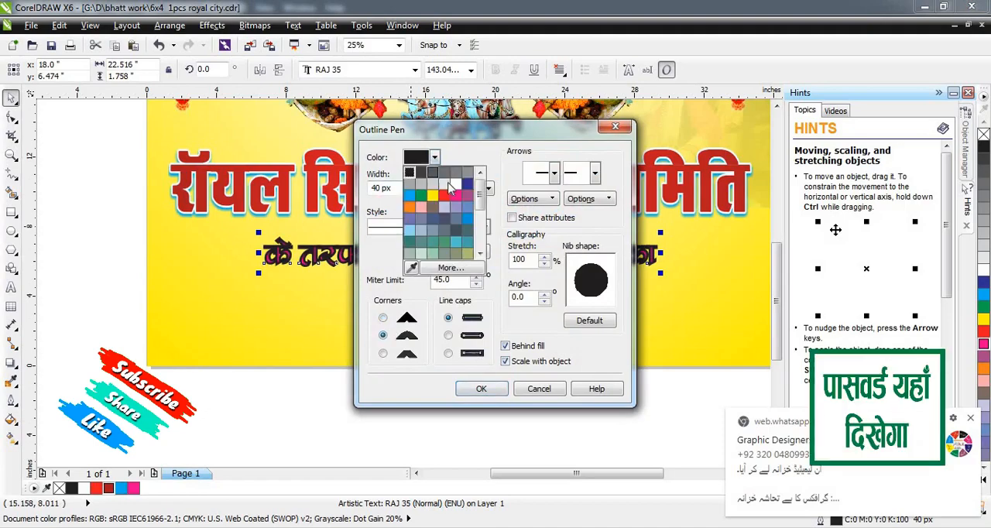
pyautogui.click(411, 171)
pyautogui.click(481, 388)
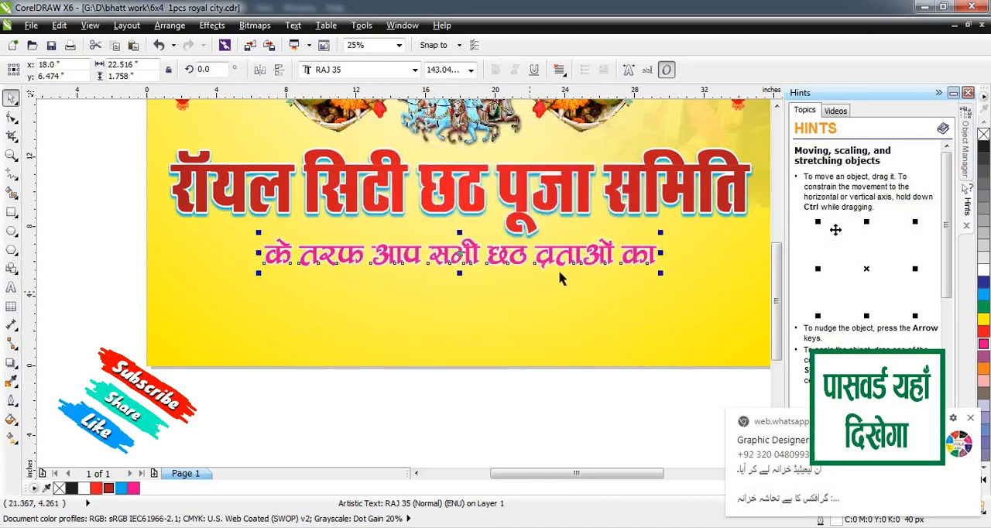
pyautogui.scroll(-2, 560, 273)
# Place the text "हार्दिक अभिनन्दन" enlarged on the banner below the magenta line and set its font to RAJ 95.
pyautogui.click(554, 404)
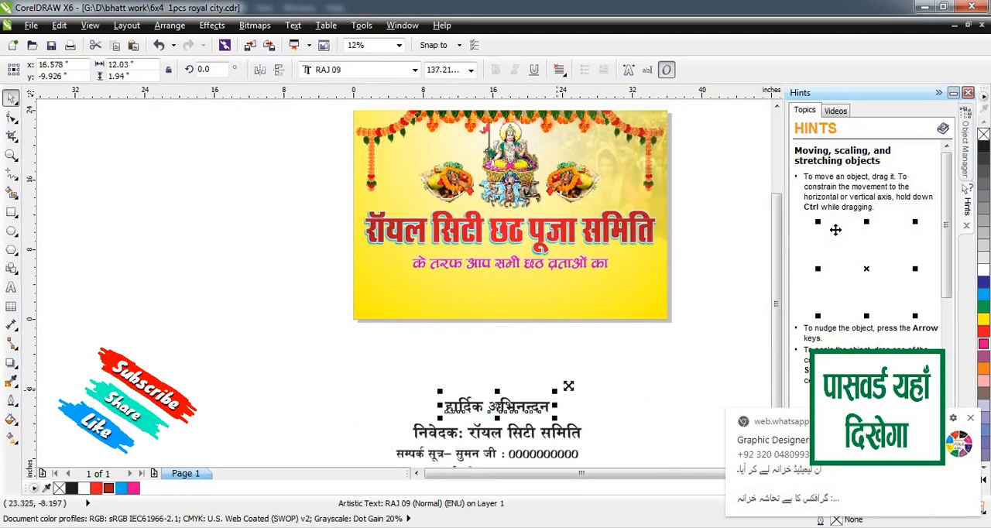
pyautogui.moveTo(555, 390); pyautogui.dragTo(559, 304)
pyautogui.scroll(2, 559, 303)
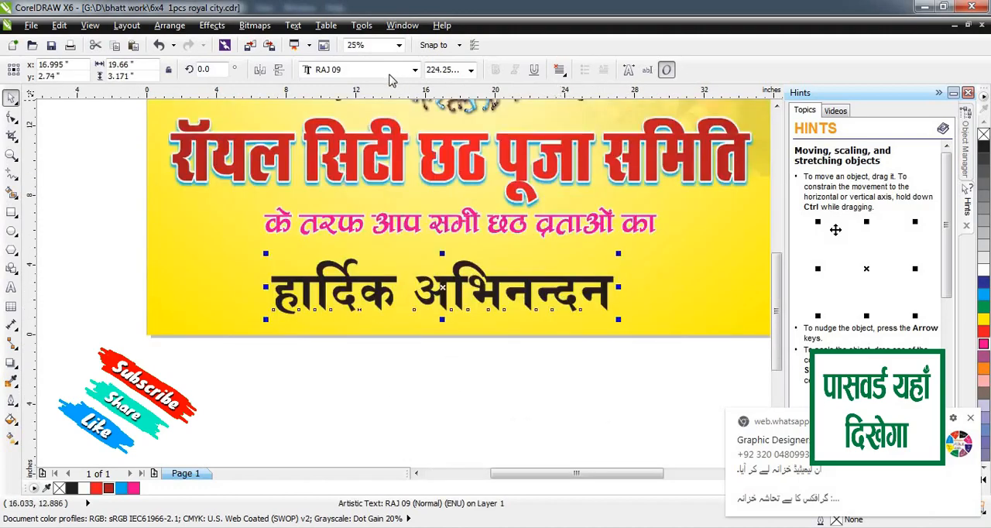
pyautogui.click(389, 69)
pyautogui.write('RAJ')
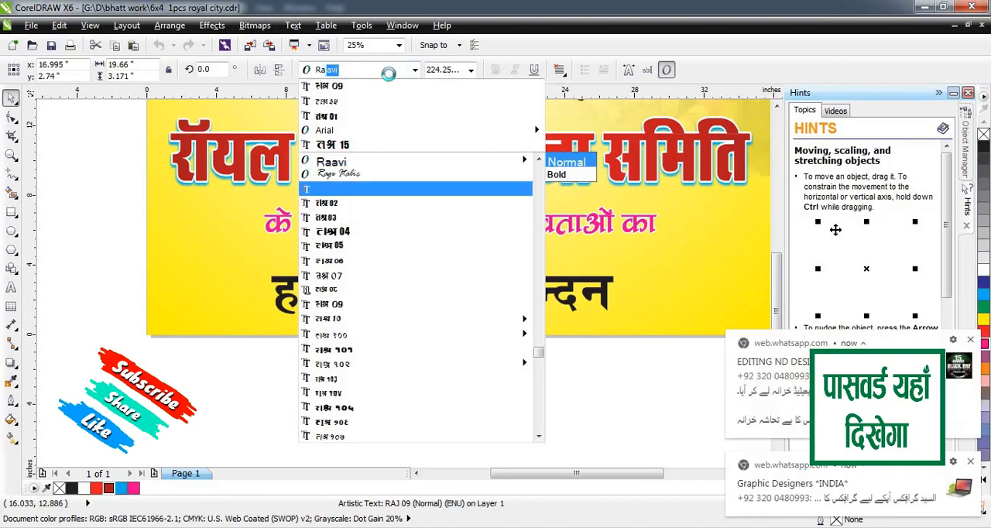
pyautogui.write(' 95')
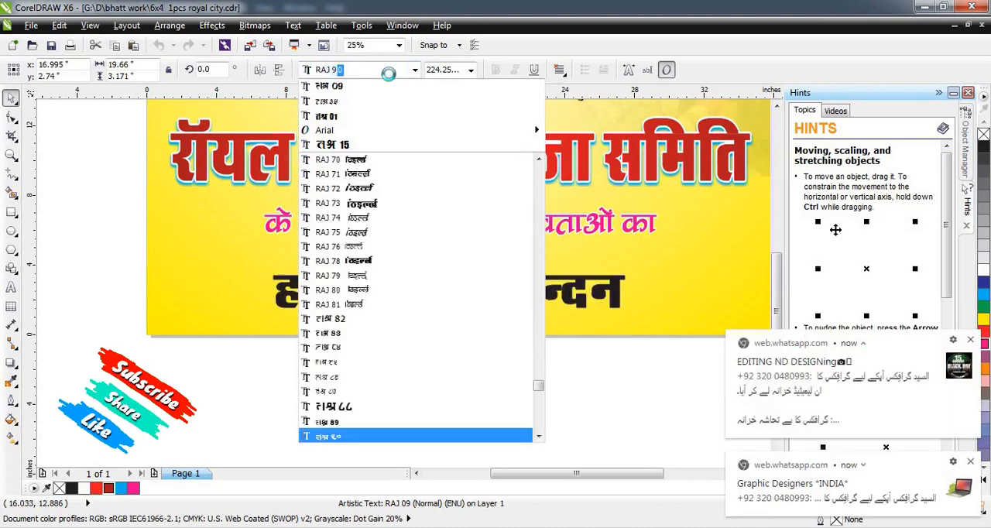
pyautogui.press('Return')
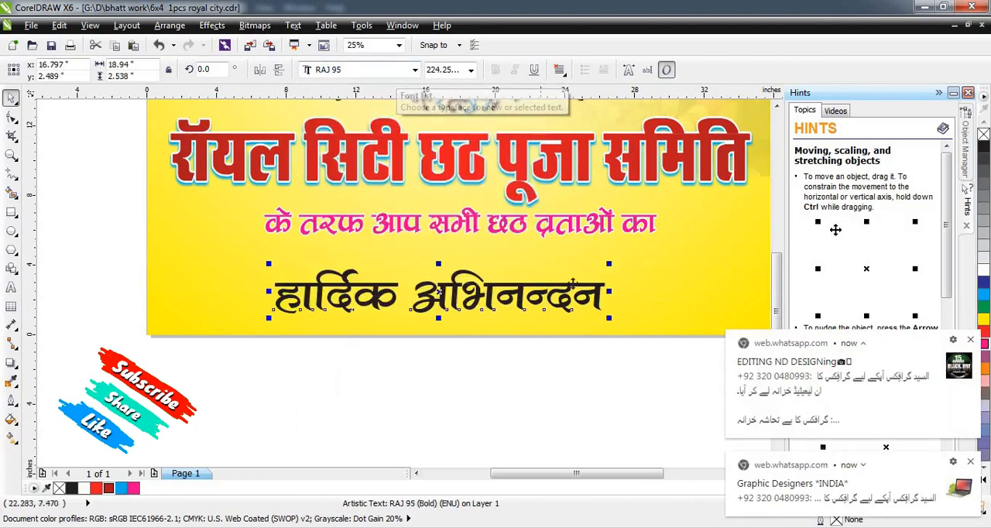
# Shrink "हार्दिक अभिनन्दन" to about 16 in wide and centre it horizontally just beneath the magenta line.
pyautogui.moveTo(610, 264); pyautogui.dragTo(586, 257)
pyautogui.moveTo(572, 291); pyautogui.dragTo(592, 242)
pyautogui.scroll(-1, 536, 266)
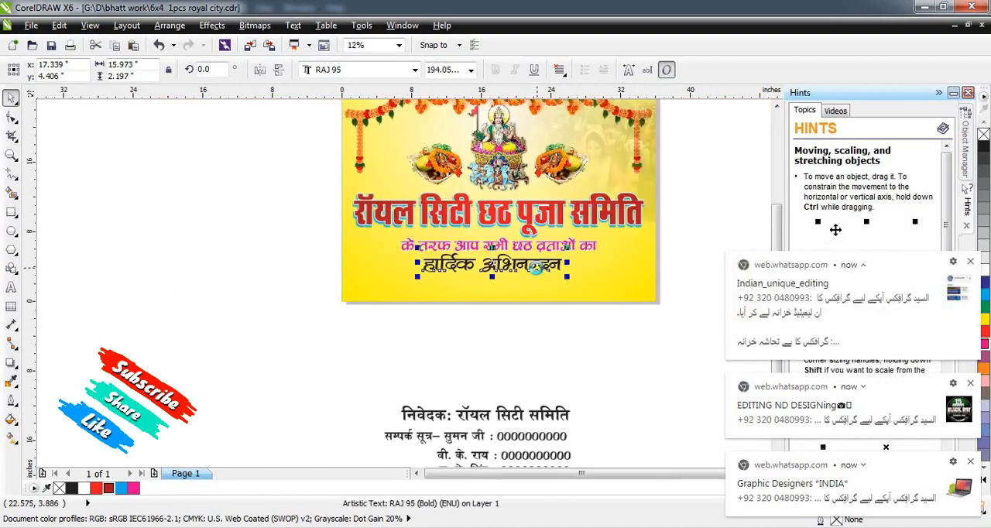
pyautogui.keyDown('shift'); pyautogui.click(626, 265); pyautogui.keyUp('shift')
pyautogui.press('c')
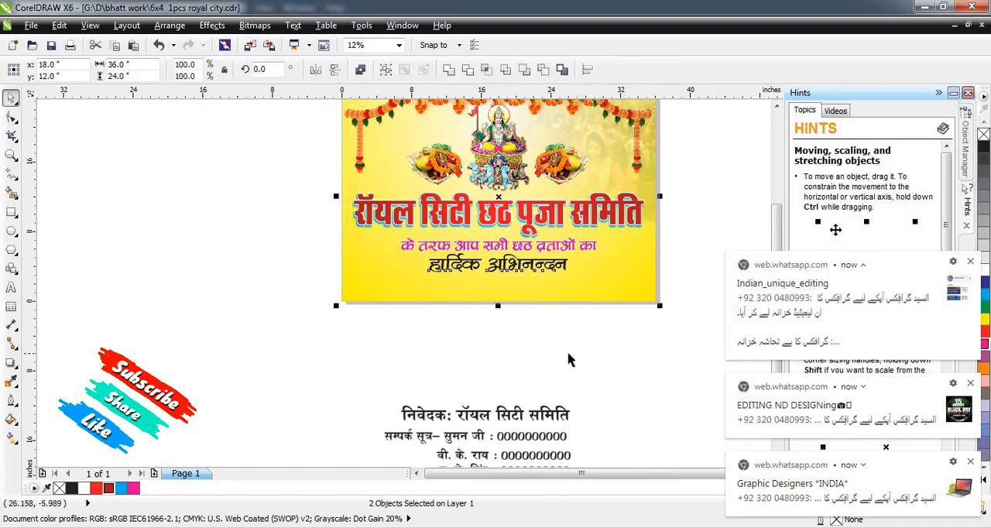
pyautogui.click(569, 357)
pyautogui.scroll(1, 531, 248)
pyautogui.scroll(-1, 534, 268)
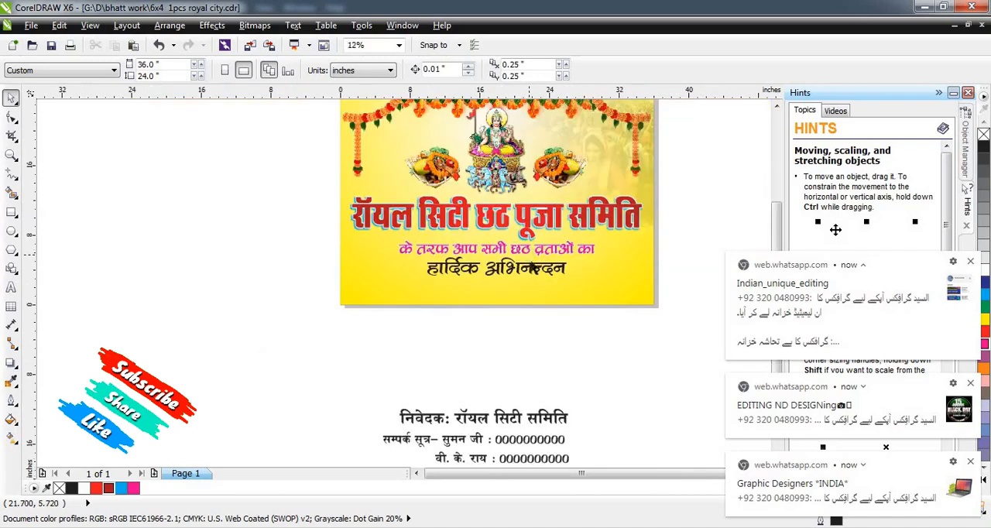
# Shift the heading, the magenta line and "हार्दिक अभिनन्दन" slightly upward on the banner.
pyautogui.click(535, 268)
pyautogui.scroll(1, 509, 212)
pyautogui.moveTo(539, 220); pyautogui.dragTo(538, 204)
pyautogui.moveTo(528, 287); pyautogui.dragTo(525, 269)
pyautogui.click(522, 320)
pyautogui.moveTo(521, 320); pyautogui.dragTo(521, 310)
pyautogui.click(85, 295)
# Realign "हार्दिक अभिनन्दन" to the banner's horizontal centre.
pyautogui.scroll(-1, 452, 325)
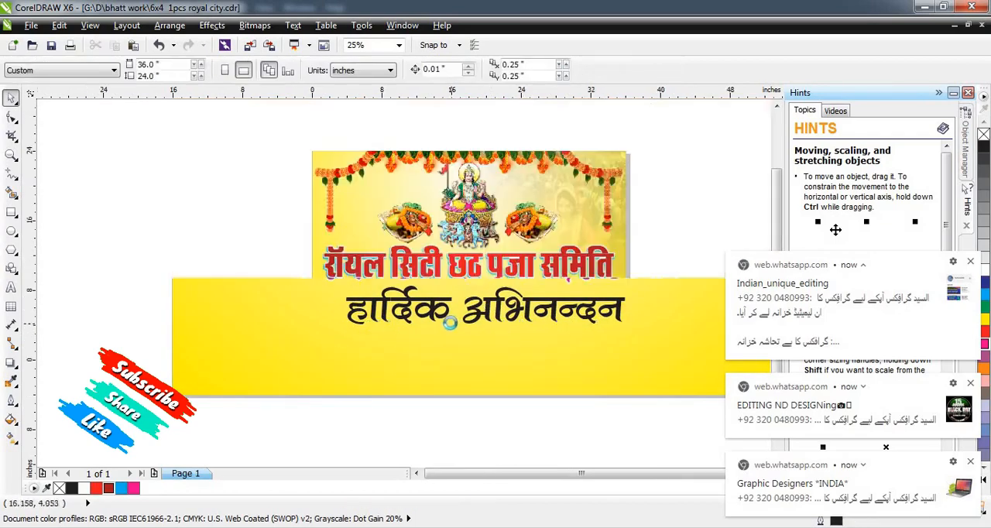
pyautogui.click(513, 317)
pyautogui.keyDown('shift'); pyautogui.click(600, 327); pyautogui.keyUp('shift')
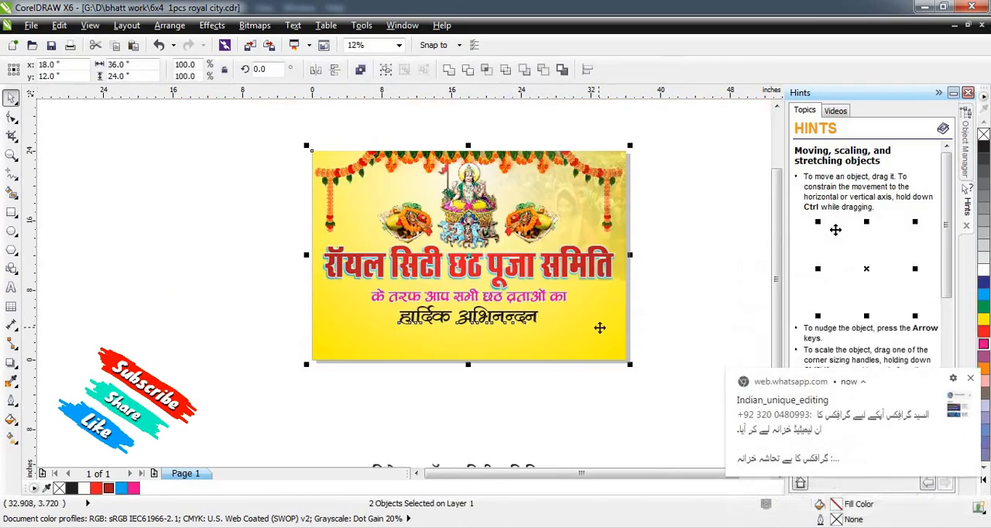
pyautogui.click(573, 422)
# Fill "हार्दिक अभिनन्दन" with red.
pyautogui.click(517, 324)
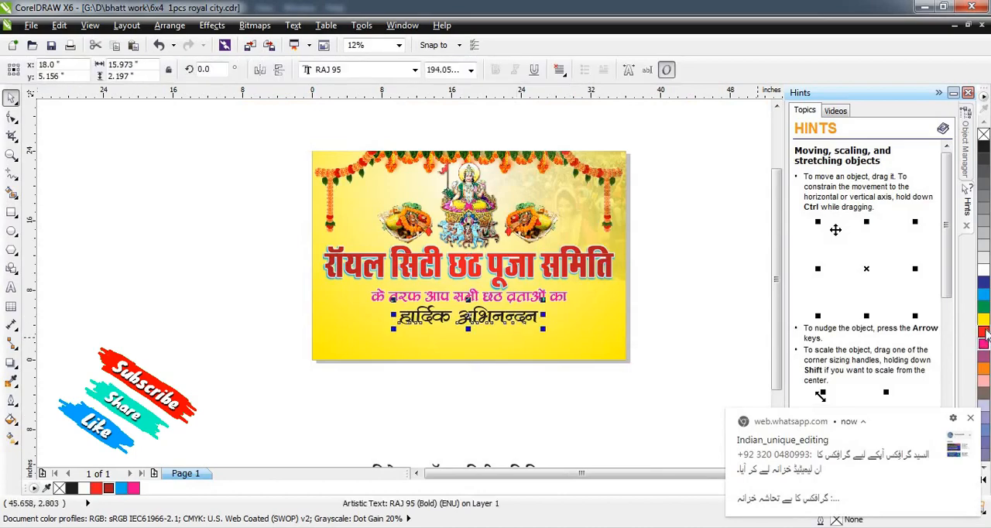
pyautogui.click(984, 332)
pyautogui.click(972, 372)
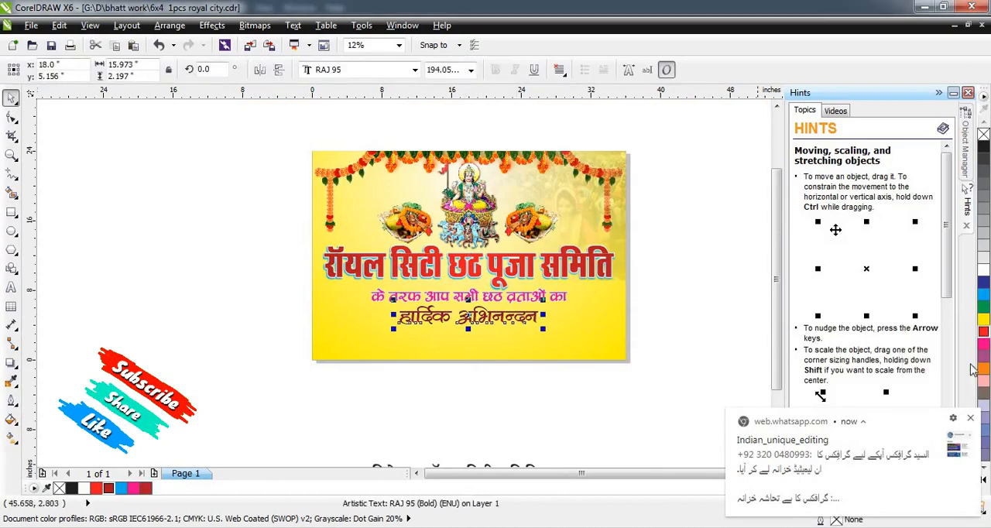
# Give "हार्दिक अभिनन्दन" an outline 50 px wide.
pyautogui.scroll(2, 497, 314)
pyautogui.press('F12')
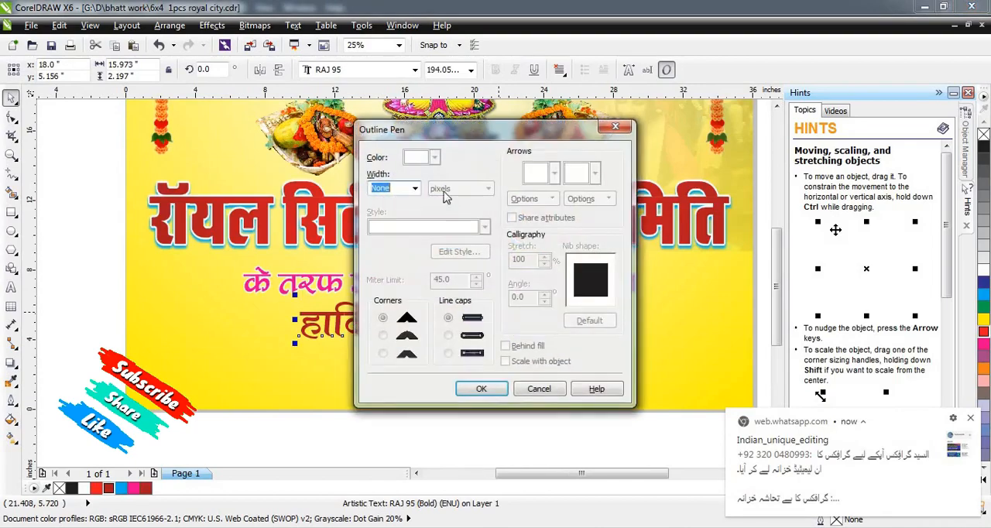
pyautogui.click(415, 189)
pyautogui.click(392, 186)
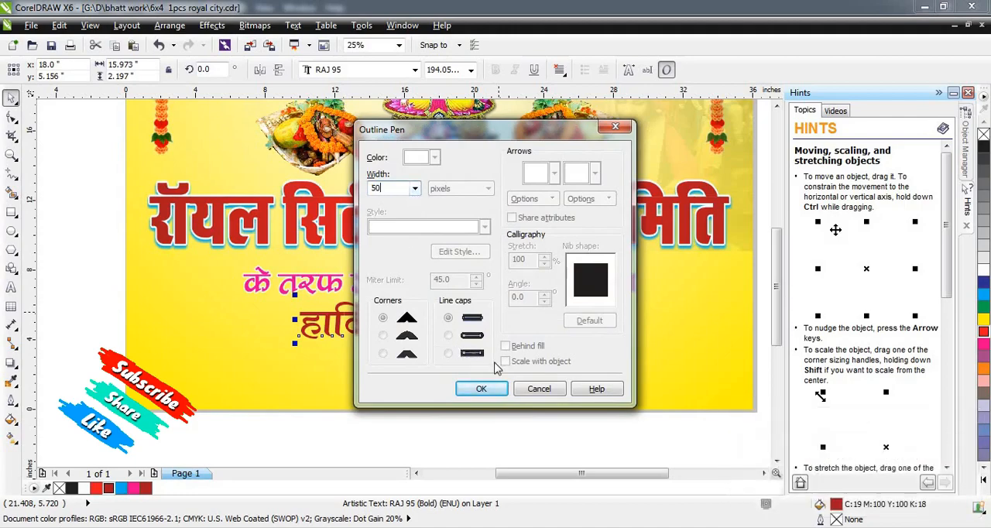
pyautogui.click(481, 388)
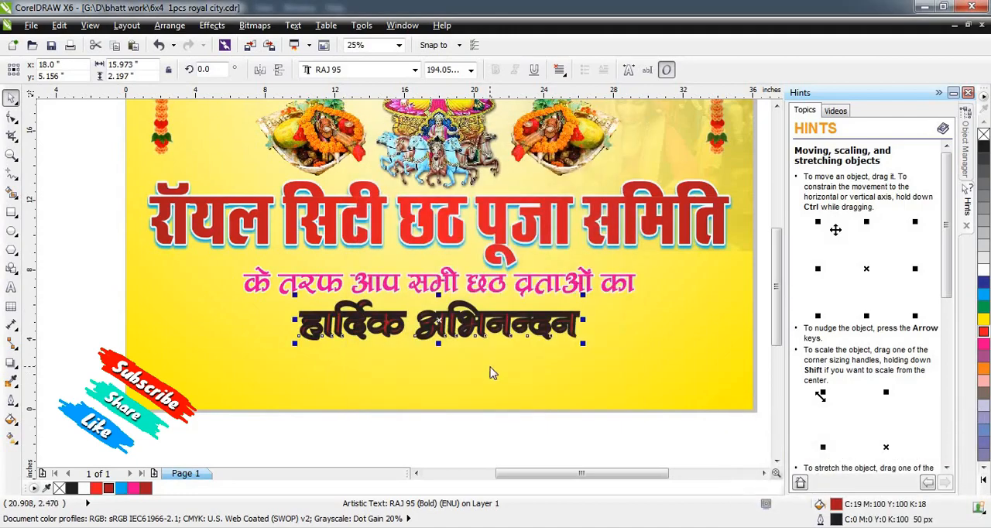
# Make the outline of "हार्दिक अभिनन्दन" white with rounded corners, placed behind the fill and scaling with the object.
pyautogui.press('F12')
pyautogui.click(383, 334)
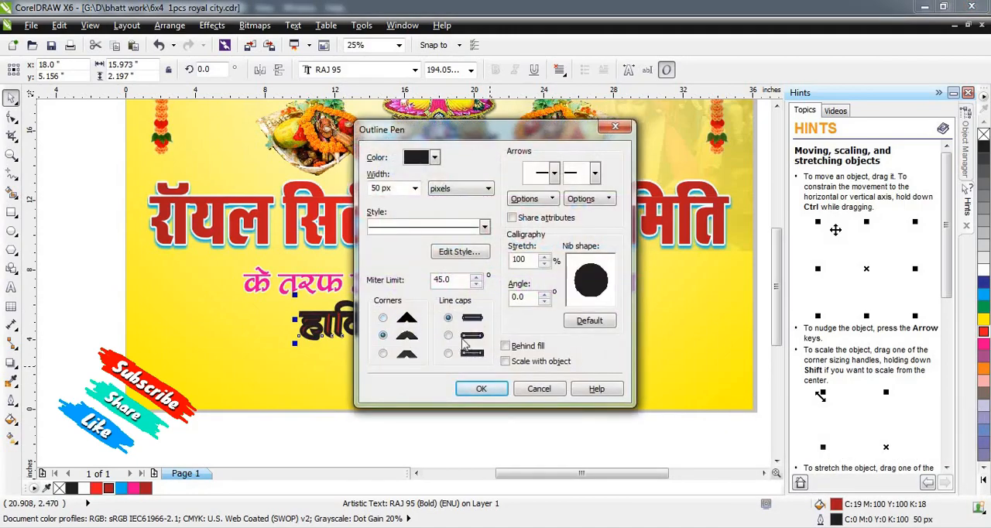
pyautogui.click(506, 346)
pyautogui.click(506, 361)
pyautogui.click(435, 157)
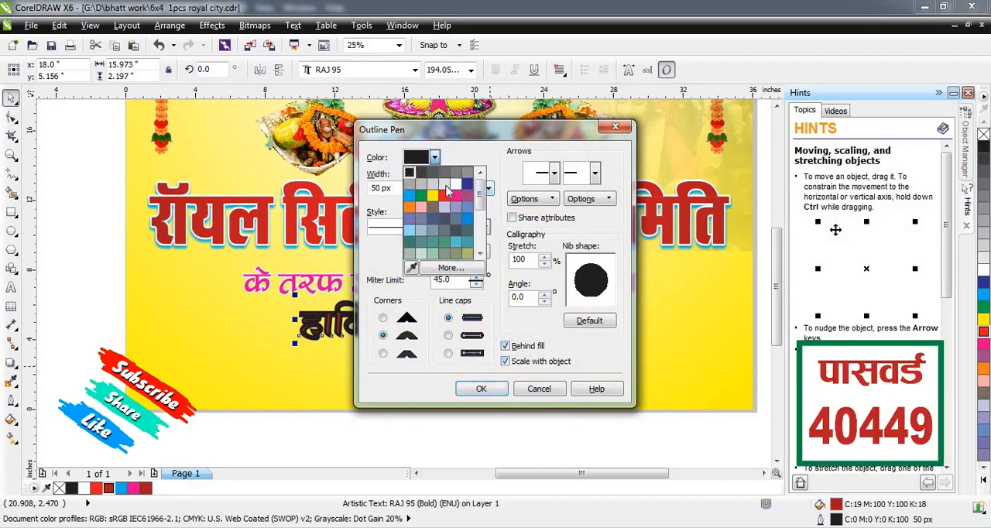
pyautogui.click(457, 217)
pyautogui.click(481, 388)
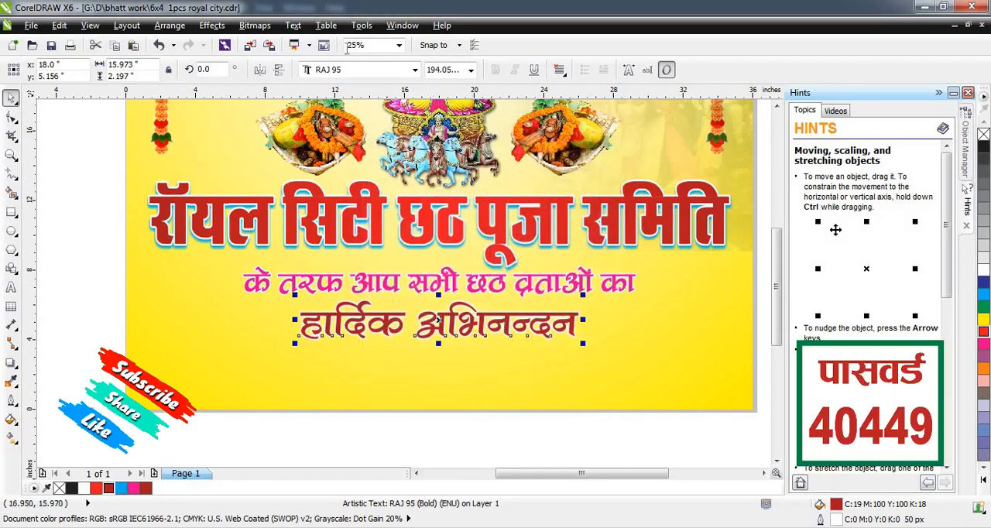
# Try the RAJ 10 font on "हार्दिक अभिनन्दन", then undo the font change.
pyautogui.click(349, 71)
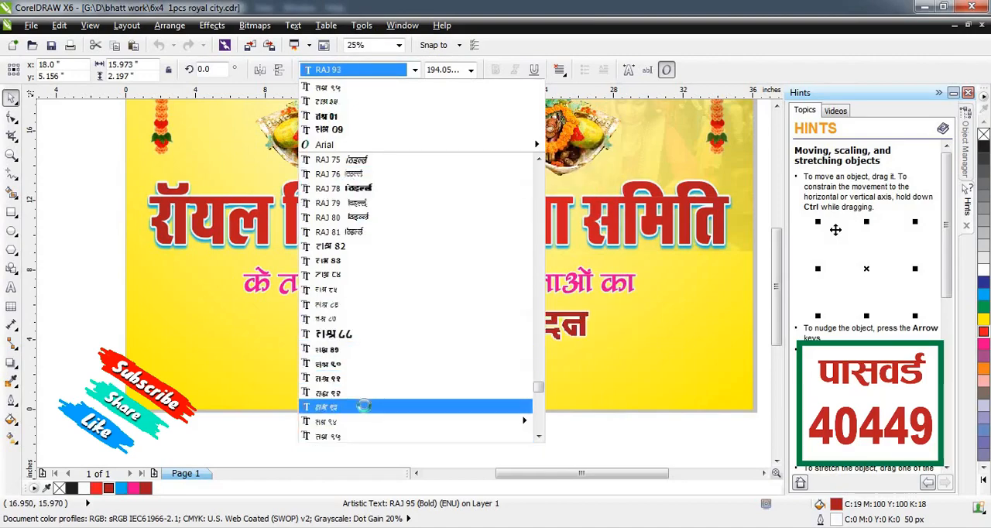
pyautogui.moveTo(356, 424)
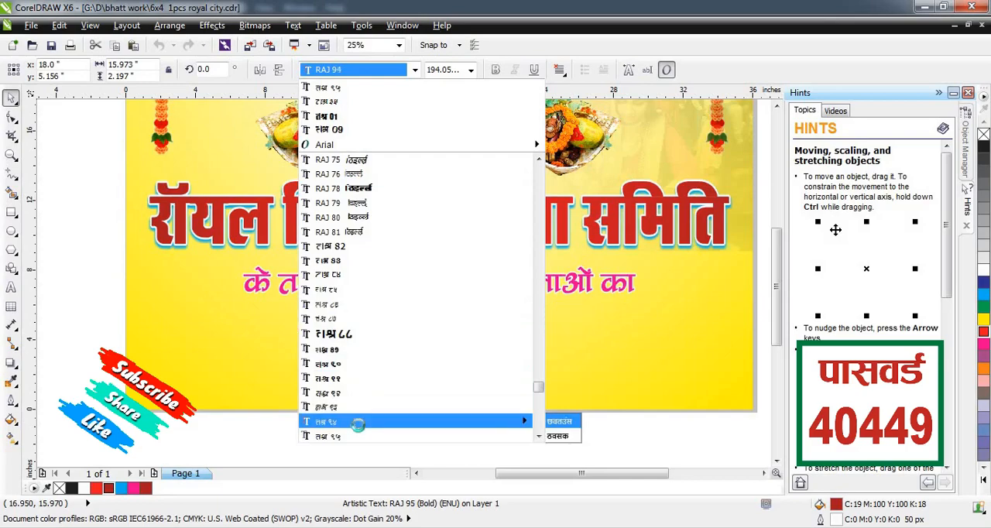
pyautogui.scroll(-6, 358, 422)
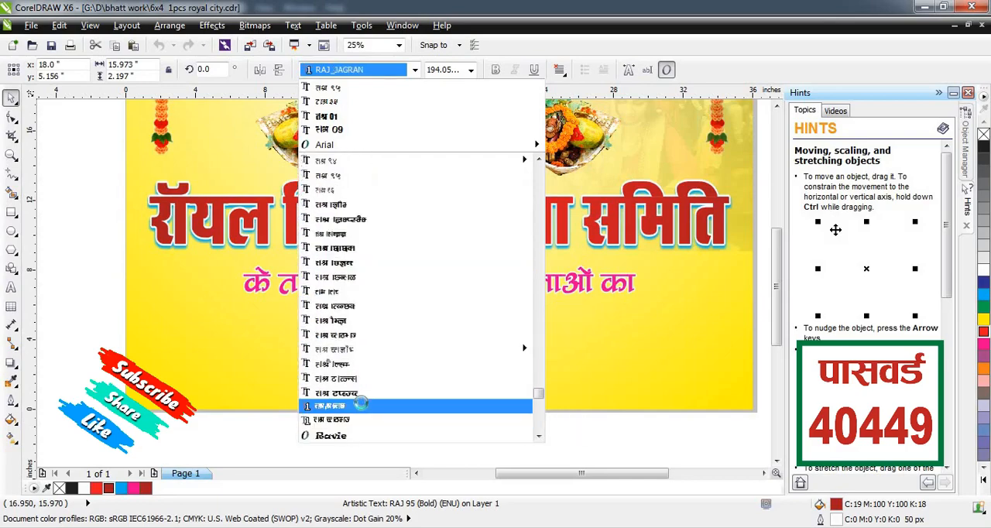
pyautogui.scroll(-2, 361, 404)
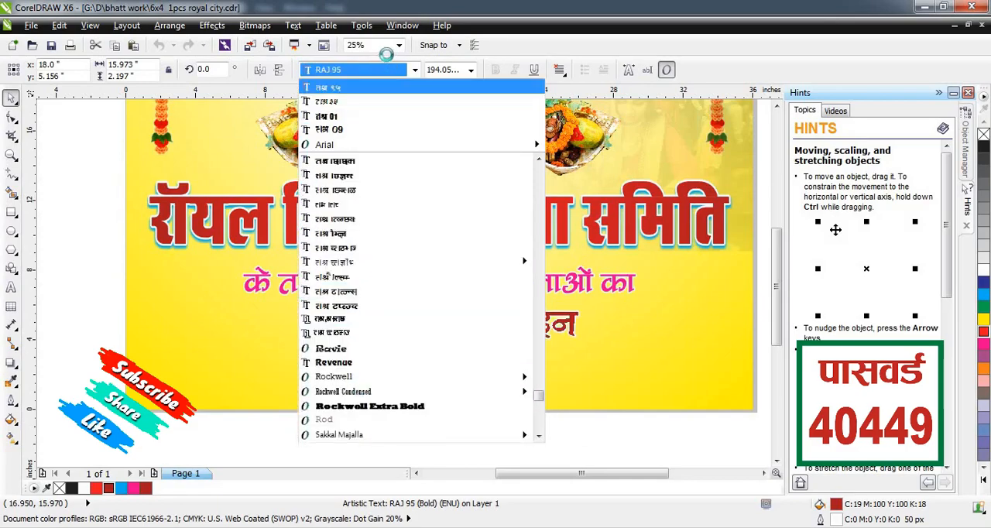
pyautogui.write('RAJ 10')
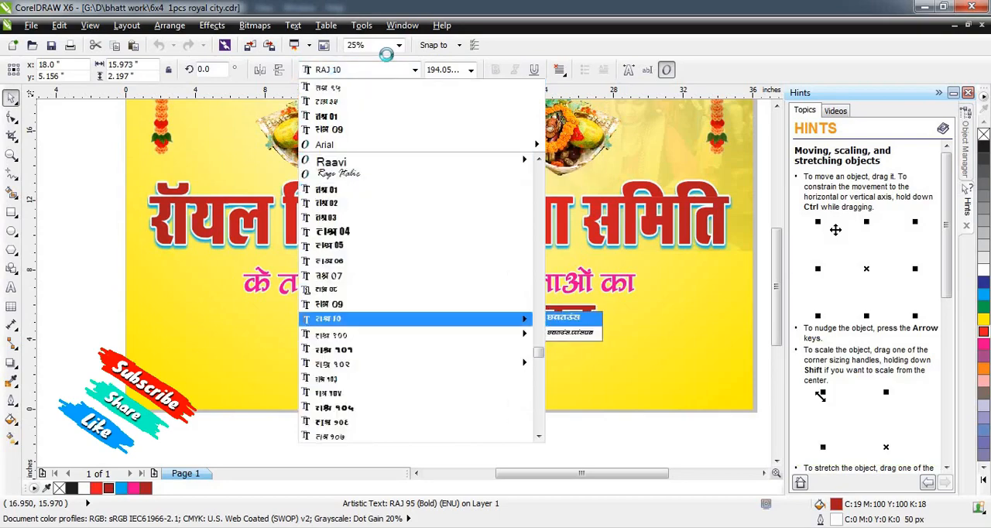
pyautogui.press('Return')
pyautogui.hotkey('ctrl', 'z')
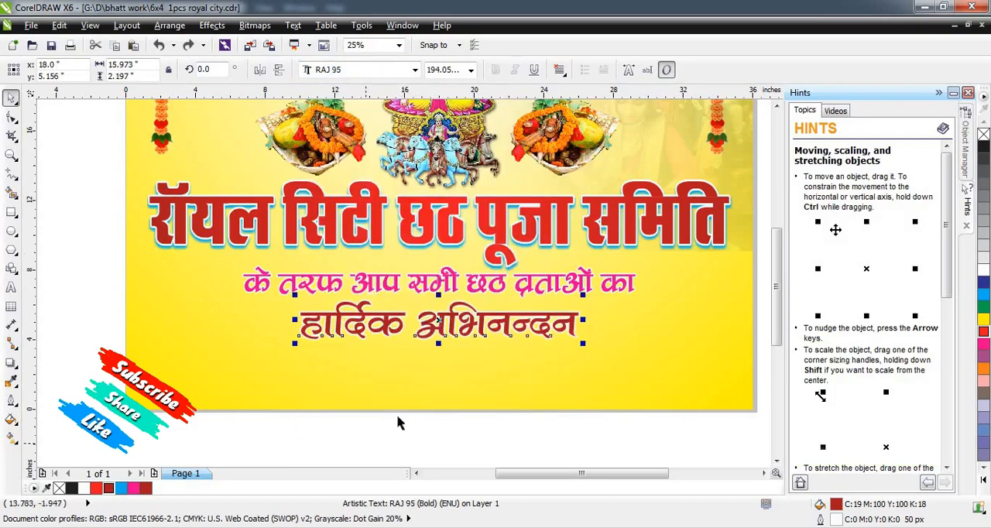
pyautogui.click(398, 422)
# Create a page-sized rectangle and shorten it from above to a full-width strip about 3.4 in tall along the banner's lower edge.
pyautogui.scroll(-2, 441, 373)
pyautogui.scroll(1, 455, 374)
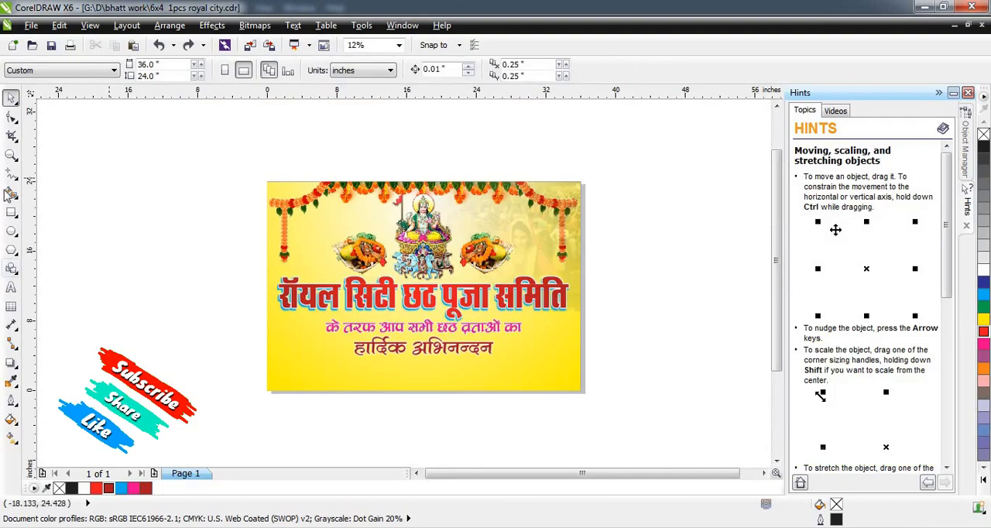
pyautogui.doubleClick(11, 212)
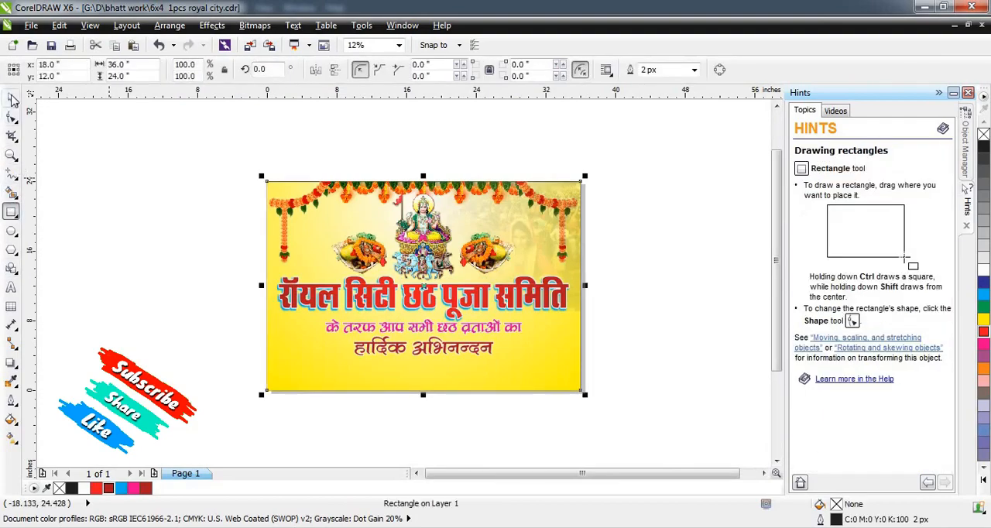
pyautogui.click(12, 99)
pyautogui.moveTo(424, 175); pyautogui.dragTo(413, 357)
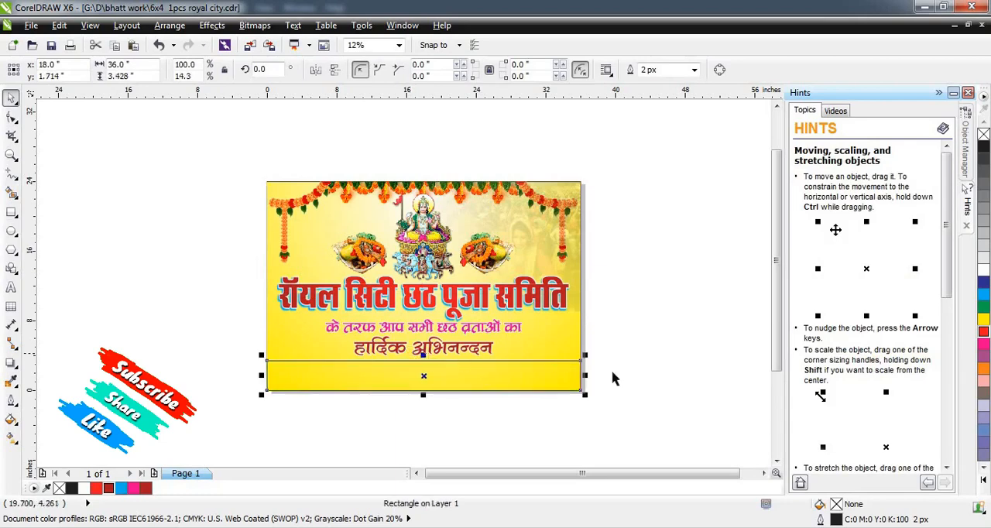
# Fill the bottom strip with red and remove its outline.
pyautogui.click(983, 331)
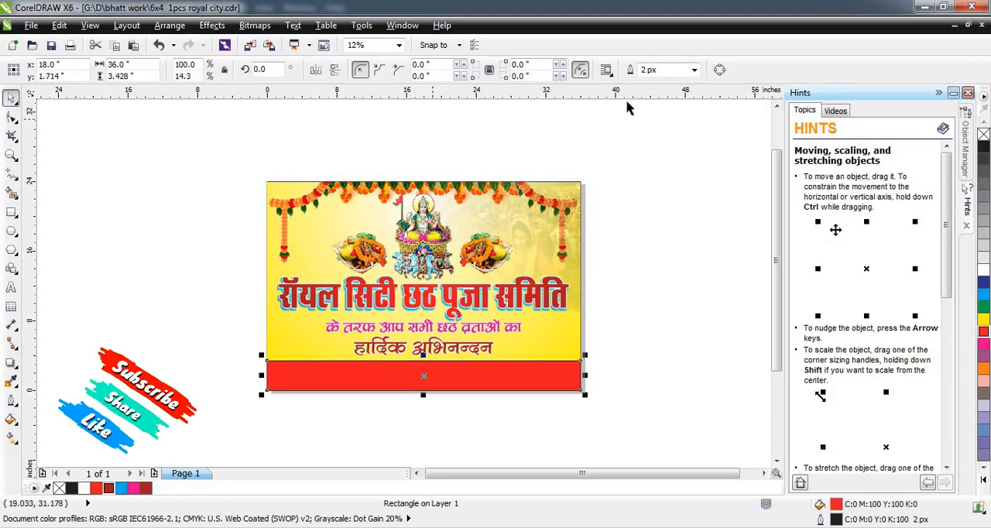
pyautogui.click(694, 70)
pyautogui.click(666, 84)
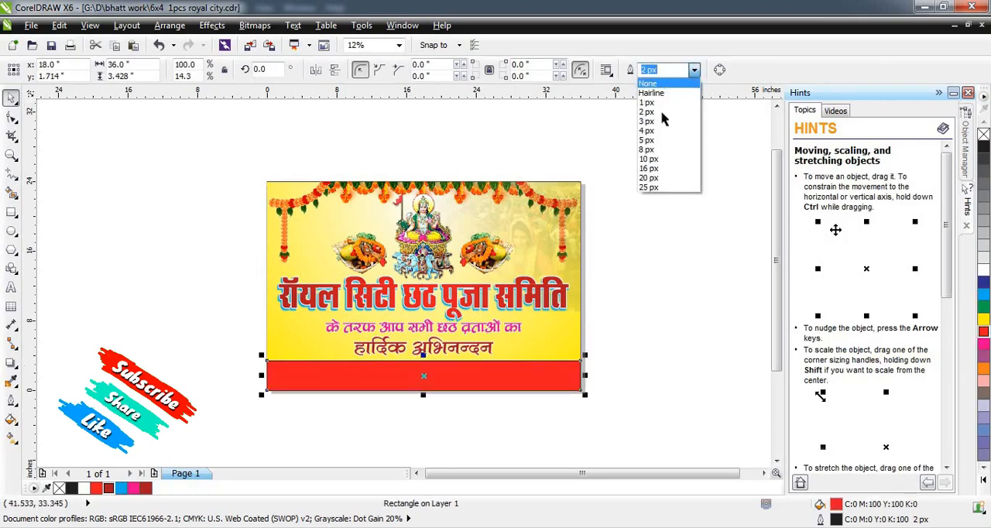
pyautogui.click(690, 240)
# Stretch "हार्दिक अभिनन्दन" horizontally about its centre to a width of about 24.4 in.
pyautogui.scroll(2, 443, 357)
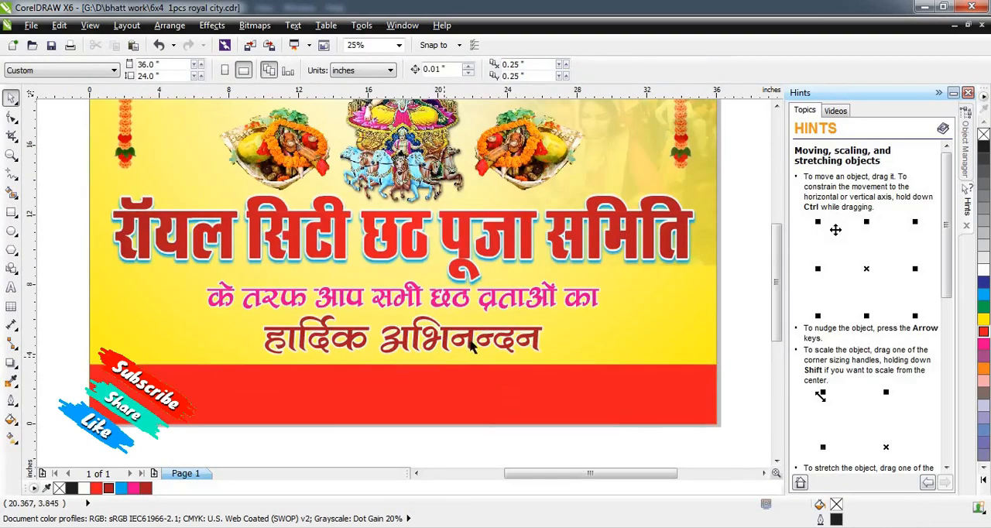
pyautogui.click(559, 346)
pyautogui.moveTo(547, 335); pyautogui.dragTo(617, 323)
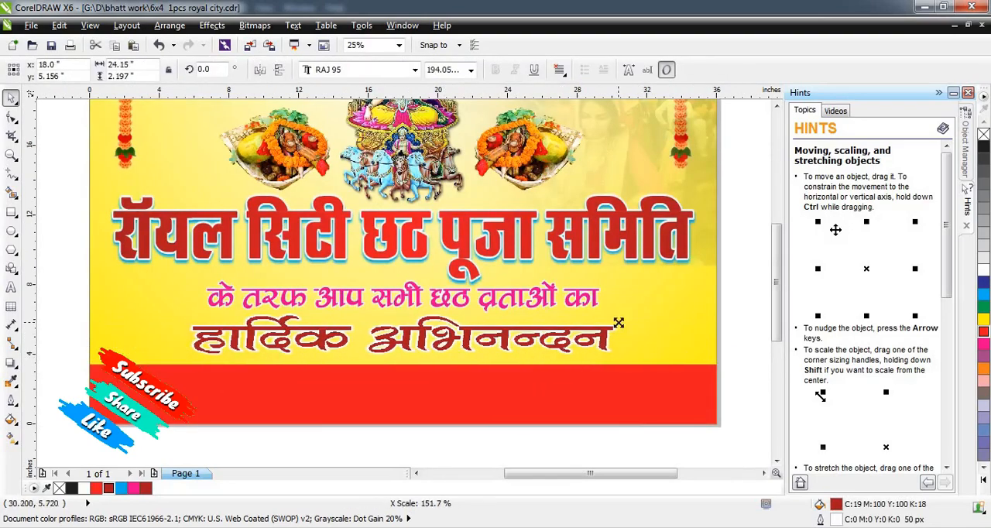
pyautogui.scroll(-2, 397, 370)
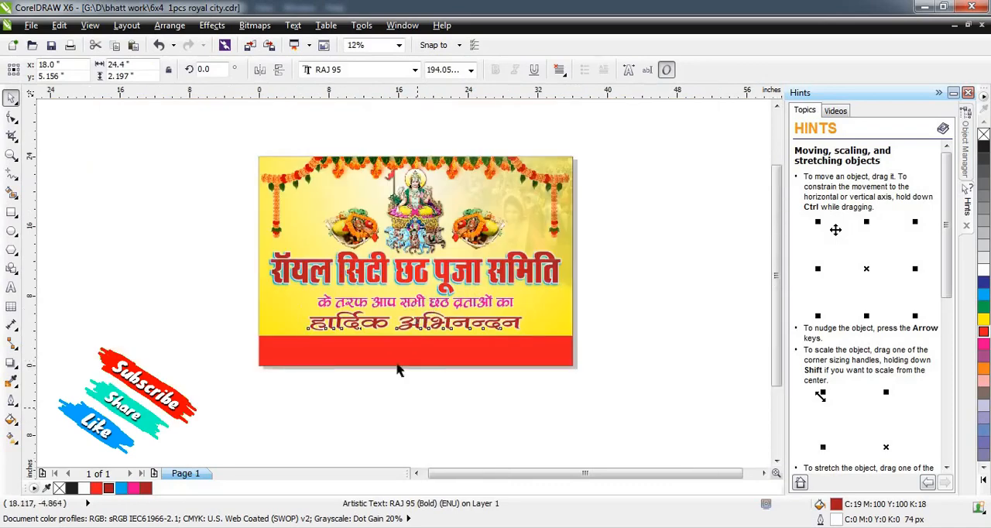
# Move the line "निवेदकः रॉयल सिटी समिति" from below the page onto the red strip.
pyautogui.click(397, 370)
pyautogui.scroll(-1, 396, 370)
pyautogui.scroll(1, 386, 421)
pyautogui.moveTo(386, 420); pyautogui.dragTo(413, 291)
pyautogui.scroll(1, 410, 285)
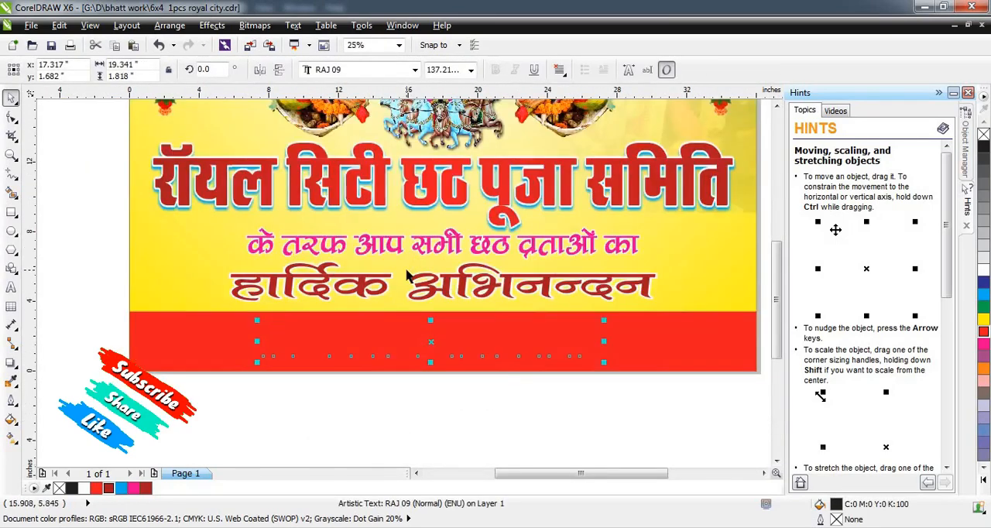
# Set "निवेदकः रॉयल सिटी समिति" in the RAJ 04 font, widen it to about 30.7 in and raise it slightly within the strip.
pyautogui.click(366, 69)
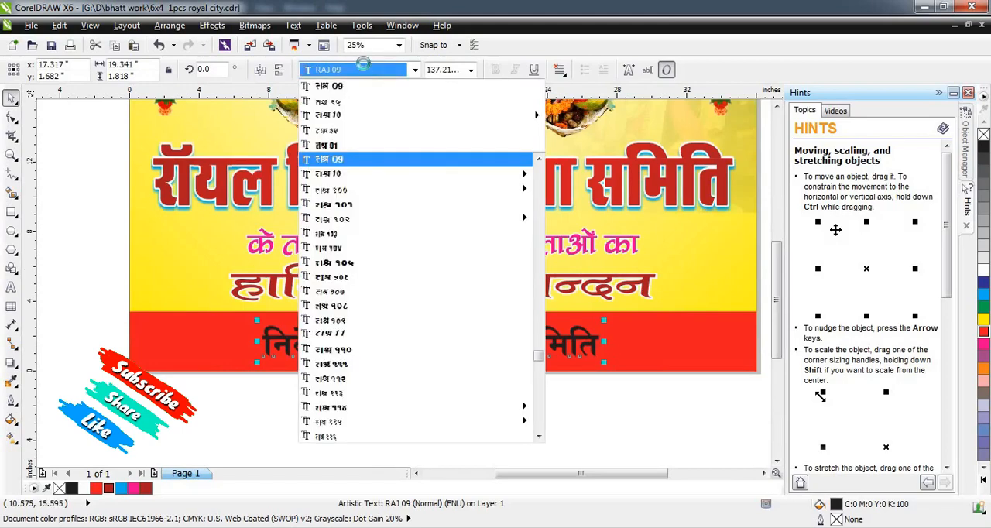
pyautogui.write('raj 04')
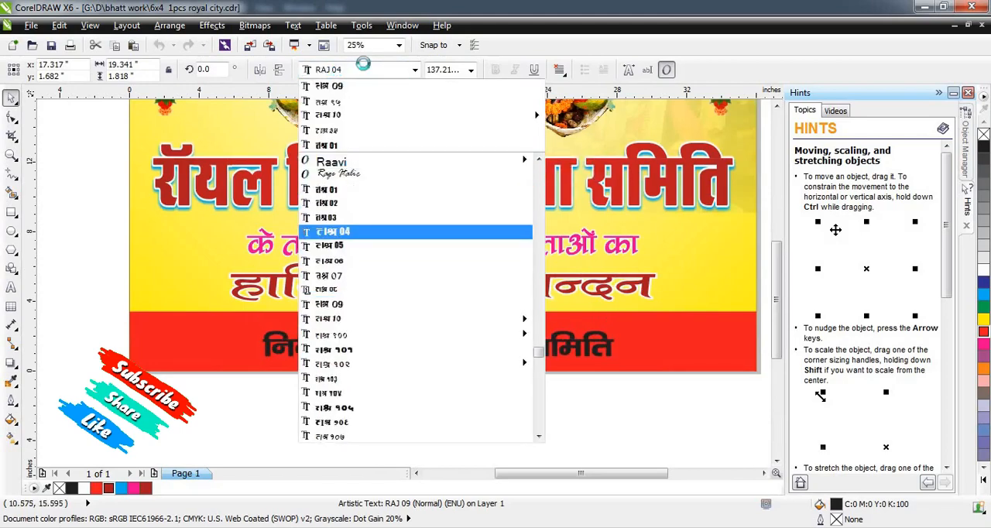
pyautogui.press('Return')
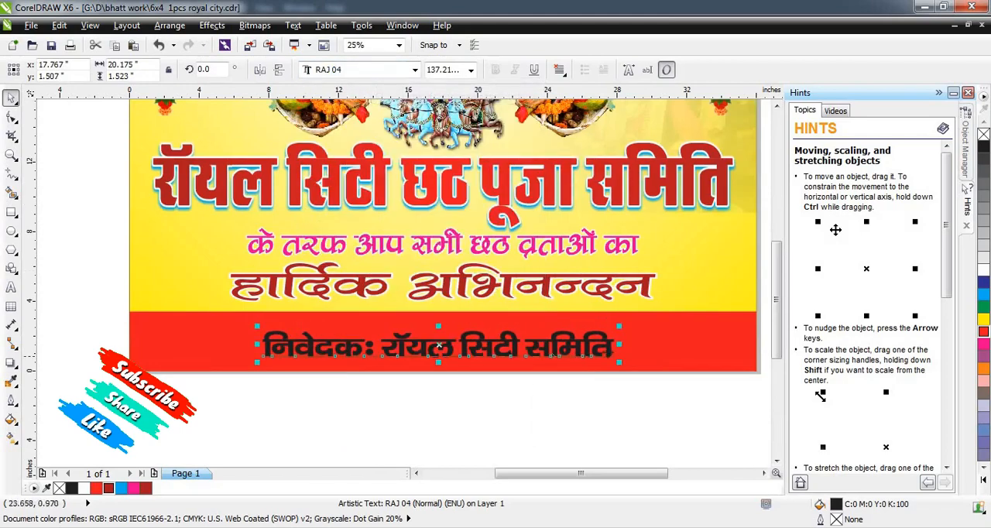
pyautogui.moveTo(622, 345); pyautogui.dragTo(707, 331)
# Centre "निवेदकः रॉयल सिटी समिति" horizontally on the red strip and fill it with white.
pyautogui.keyDown('shift'); pyautogui.click(718, 355); pyautogui.keyUp('shift')
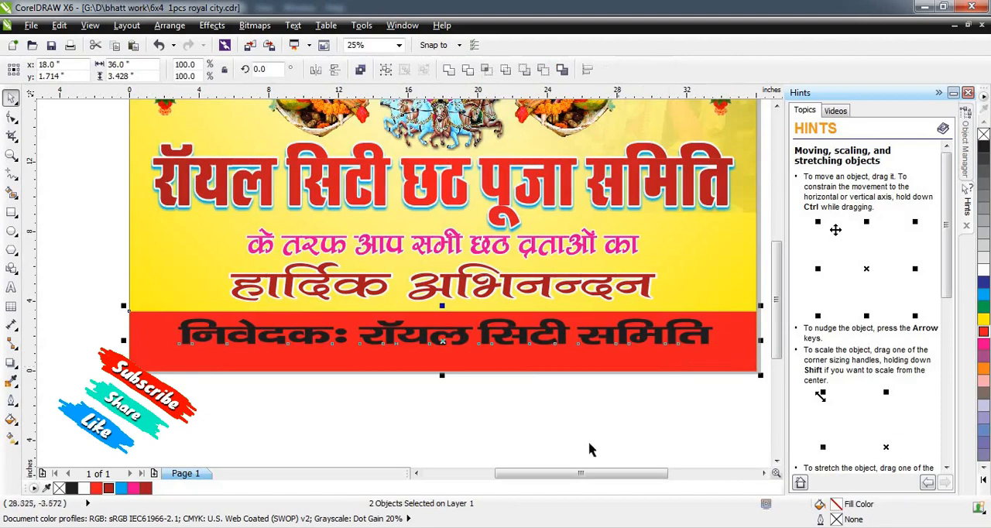
pyautogui.press('c')
pyautogui.click(608, 455)
pyautogui.click(622, 338)
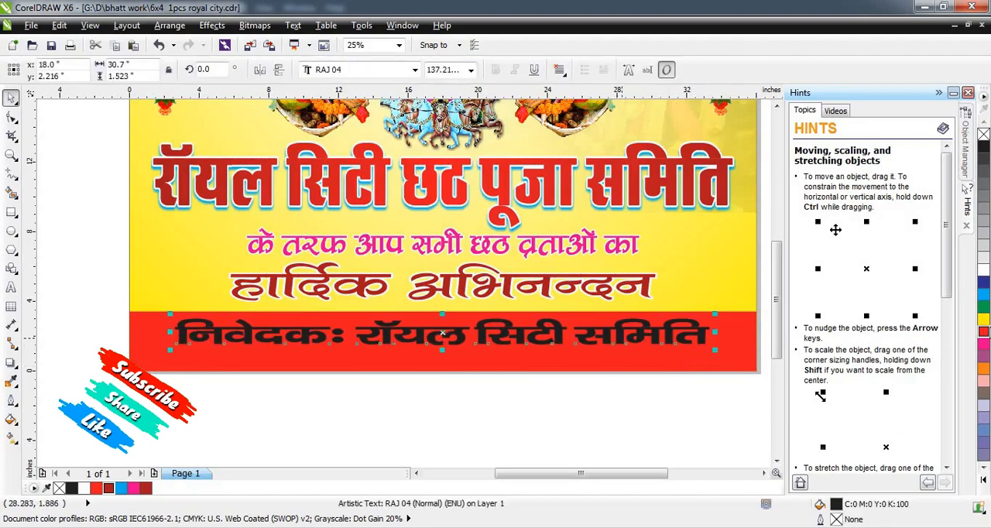
pyautogui.click(460, 389)
# Move the "सम्पर्क सूत्र" contact line up to just beneath the left half of the banner.
pyautogui.scroll(-1, 458, 388)
pyautogui.scroll(-1, 459, 407)
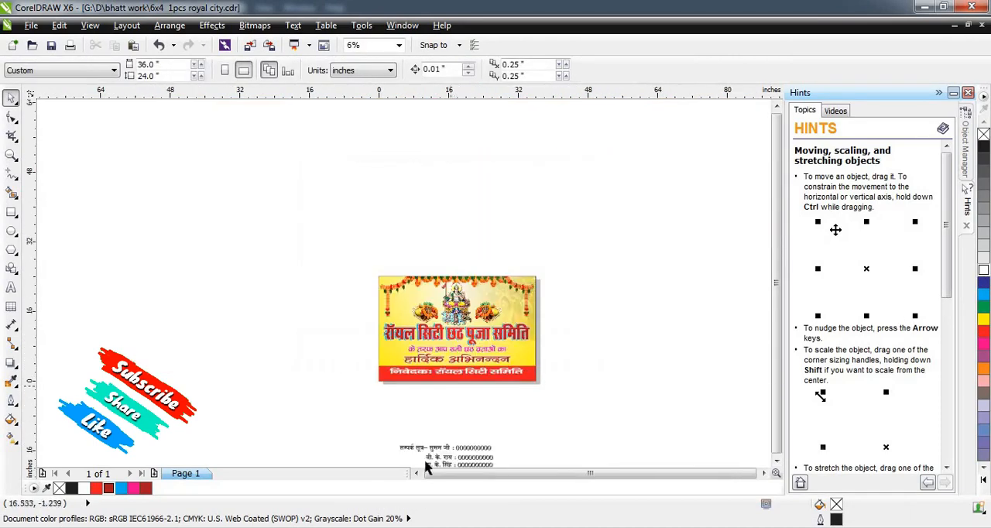
pyautogui.scroll(1, 431, 457)
pyautogui.moveTo(443, 440); pyautogui.dragTo(397, 322)
pyautogui.scroll(1, 424, 346)
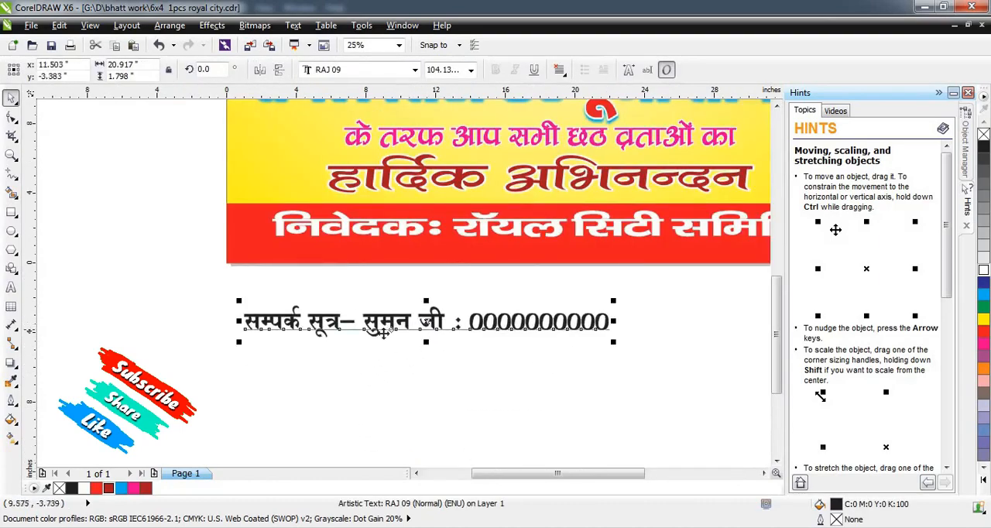
pyautogui.scroll(-1, 388, 330)
pyautogui.moveTo(463, 329)
pyautogui.mouseDown()
pyautogui.moveTo(457, 318)
pyautogui.moveTo(455, 346)
pyautogui.moveTo(457, 330)
pyautogui.mouseUp()
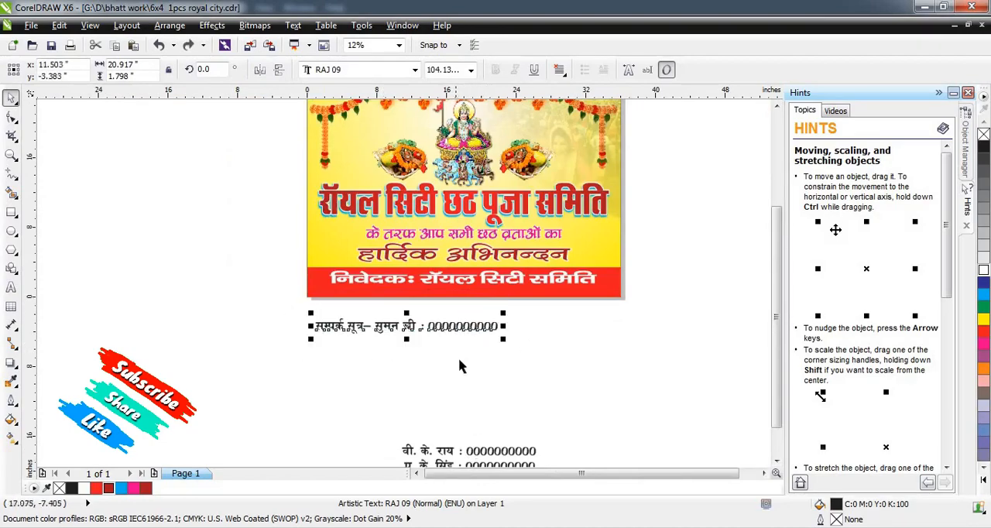
# Move the two remaining contact lines up together to sit under the "सम्पर्क सूत्र" line.
pyautogui.scroll(-1, 457, 341)
pyautogui.moveTo(372, 364); pyautogui.dragTo(500, 438)
pyautogui.moveTo(463, 404); pyautogui.dragTo(434, 352)
pyautogui.scroll(1, 435, 351)
pyautogui.click(463, 379)
# Shrink the three contact lines together to about 7.9 in wide and bring them closer to the banner's lower-left edge.
pyautogui.moveTo(316, 300); pyautogui.dragTo(562, 411)
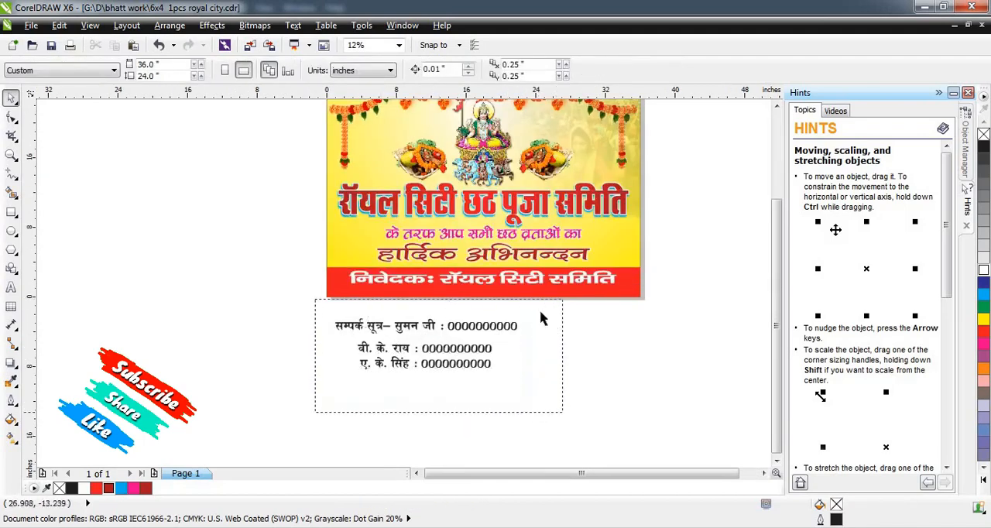
pyautogui.moveTo(522, 315); pyautogui.dragTo(449, 317)
pyautogui.scroll(1, 449, 318)
pyautogui.click(521, 307)
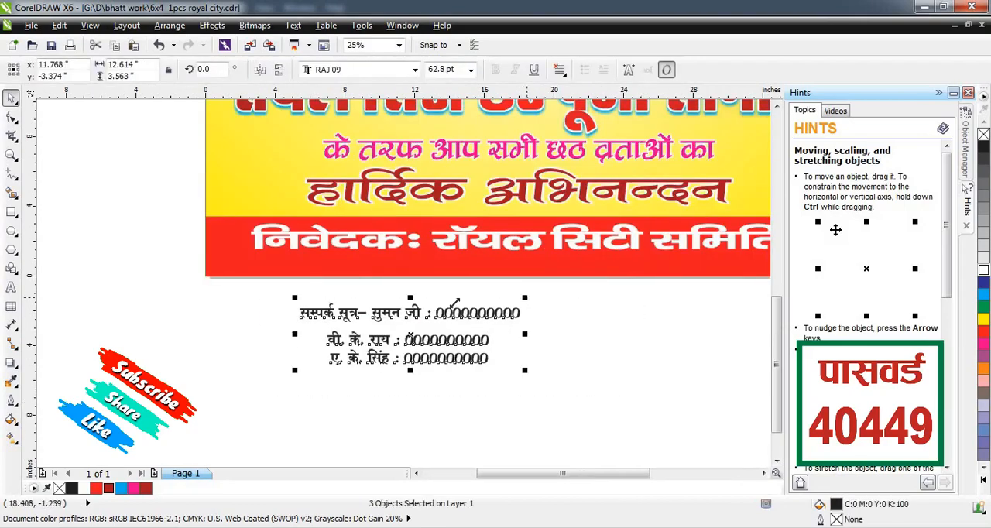
pyautogui.moveTo(525, 297); pyautogui.dragTo(440, 308)
pyautogui.moveTo(397, 333); pyautogui.dragTo(379, 308)
# Change the font of all three contact lines to RAJ 01.
pyautogui.scroll(1, 322, 302)
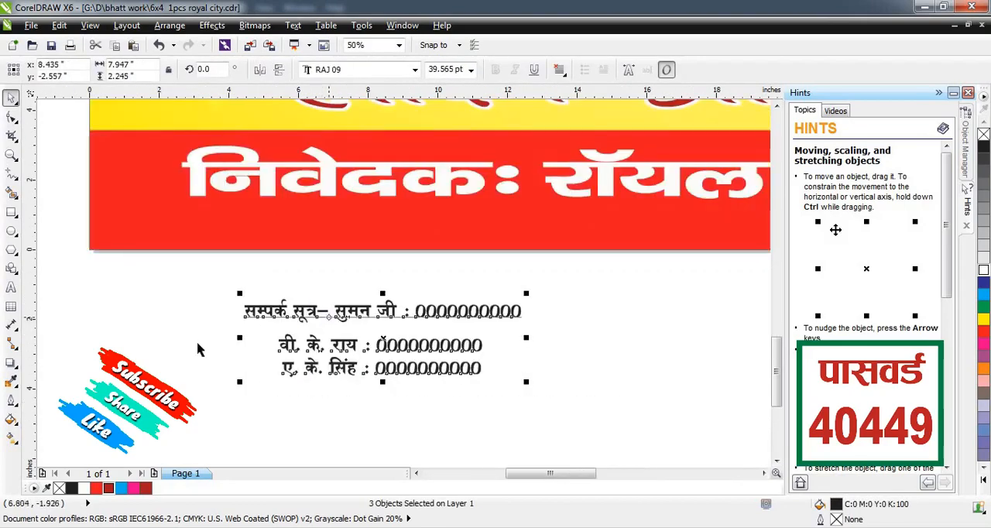
pyautogui.click(198, 350)
pyautogui.moveTo(195, 289); pyautogui.dragTo(599, 408)
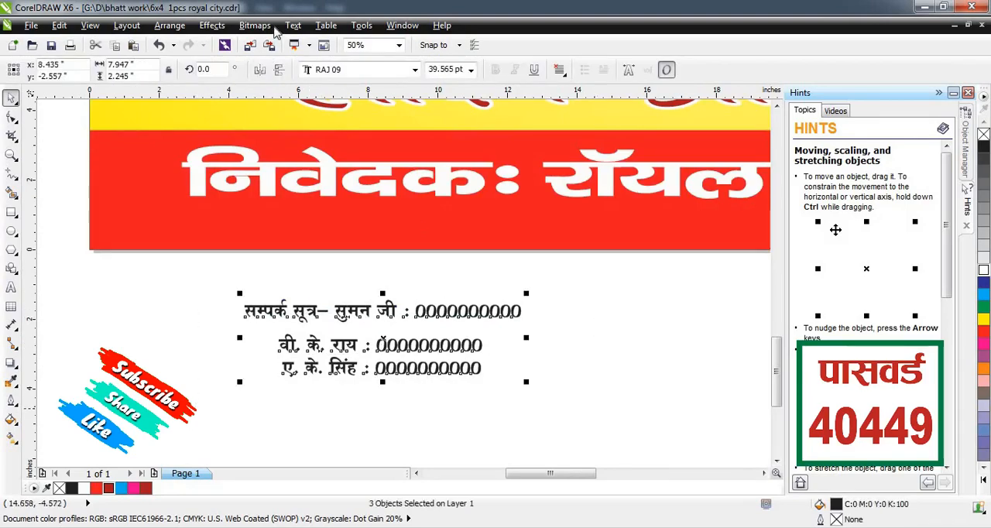
pyautogui.click(344, 71)
pyautogui.write('raj')
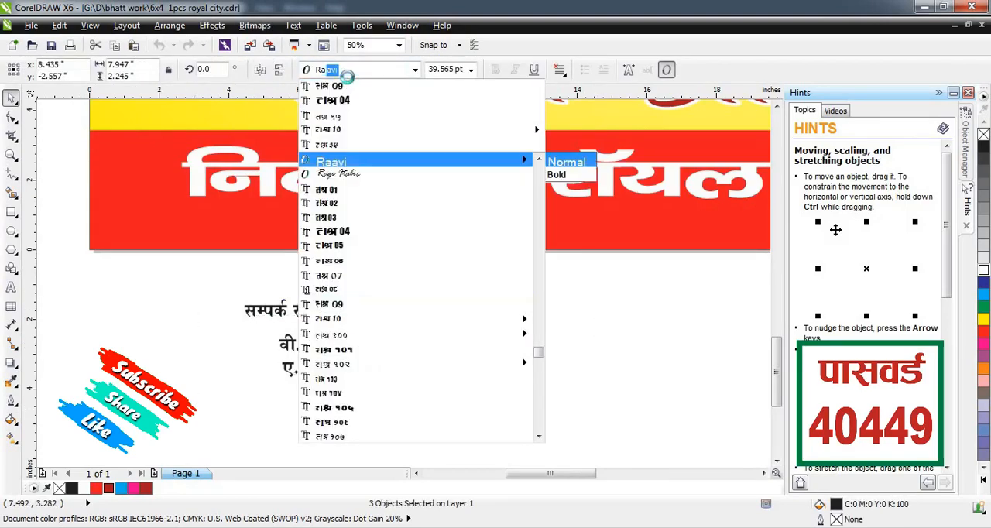
pyautogui.press('Return')
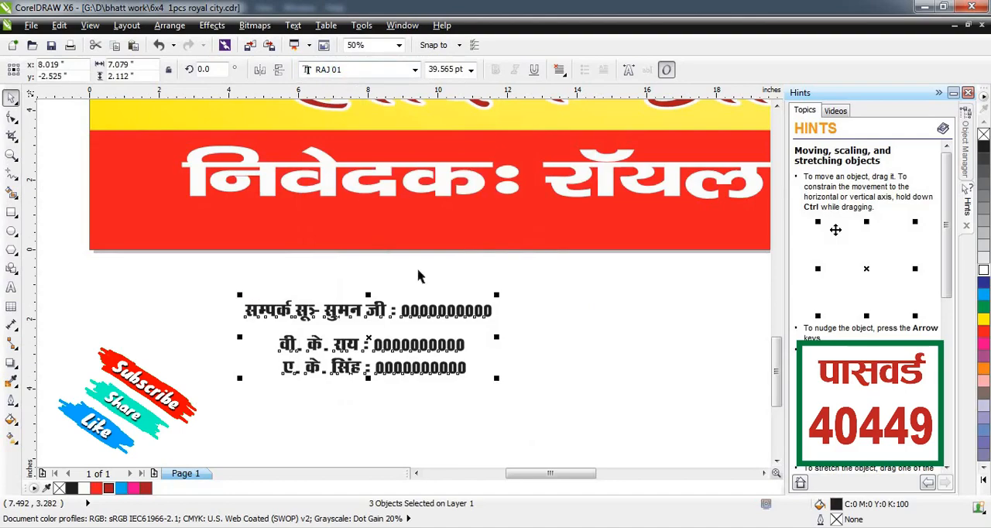
# Correct the misspelled heading in the first contact line so it reads "सम्पर्क सूत्र".
pyautogui.click(517, 314)
pyautogui.press('F8')
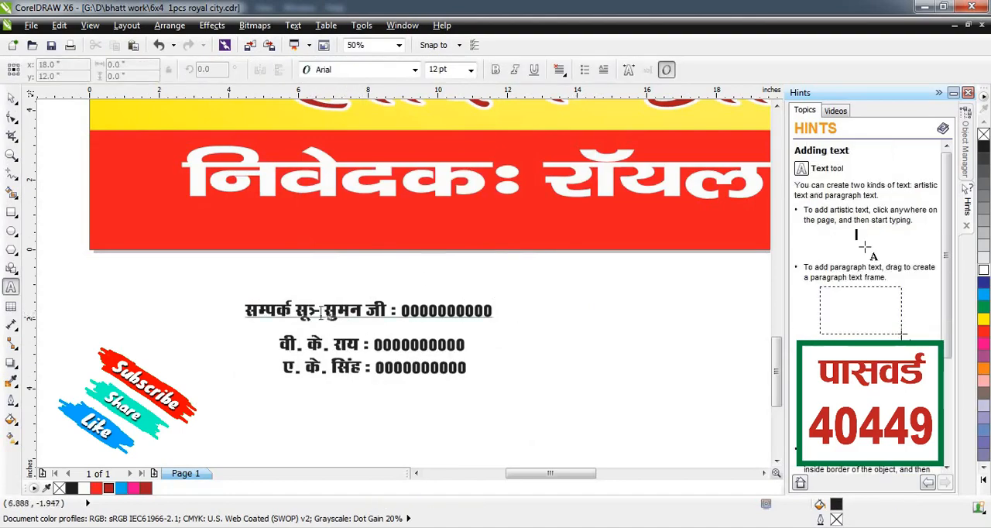
pyautogui.click(313, 313)
pyautogui.write('k')
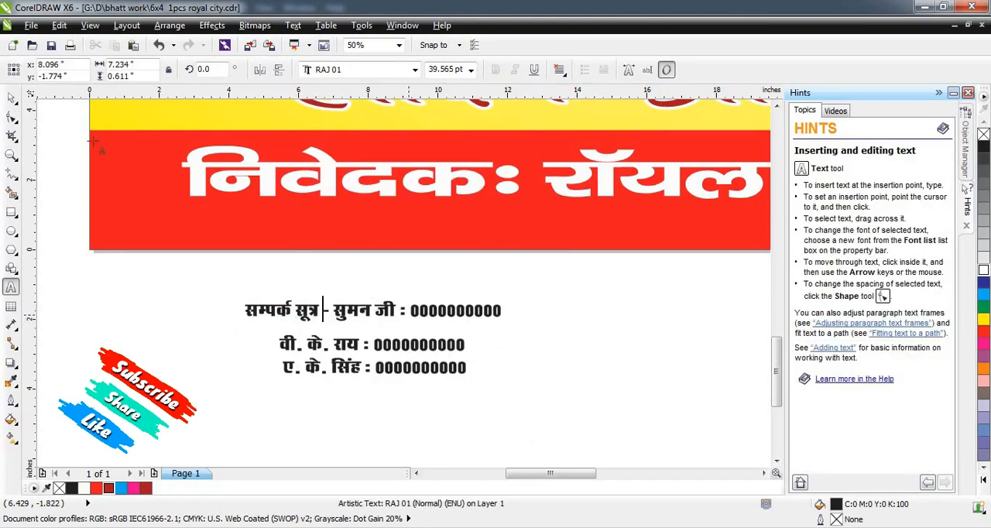
pyautogui.hotkey('ctrl', 'space')
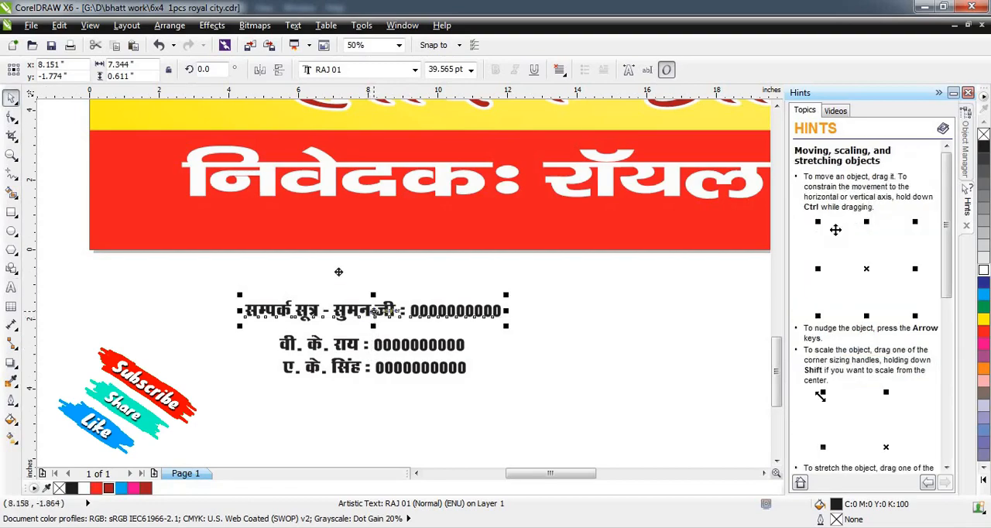
# Bring the contact lines in front of the red strip and move the "सम्पर्क सूत्र" line to the strip's lower-left corner.
pyautogui.moveTo(372, 312); pyautogui.dragTo(235, 233)
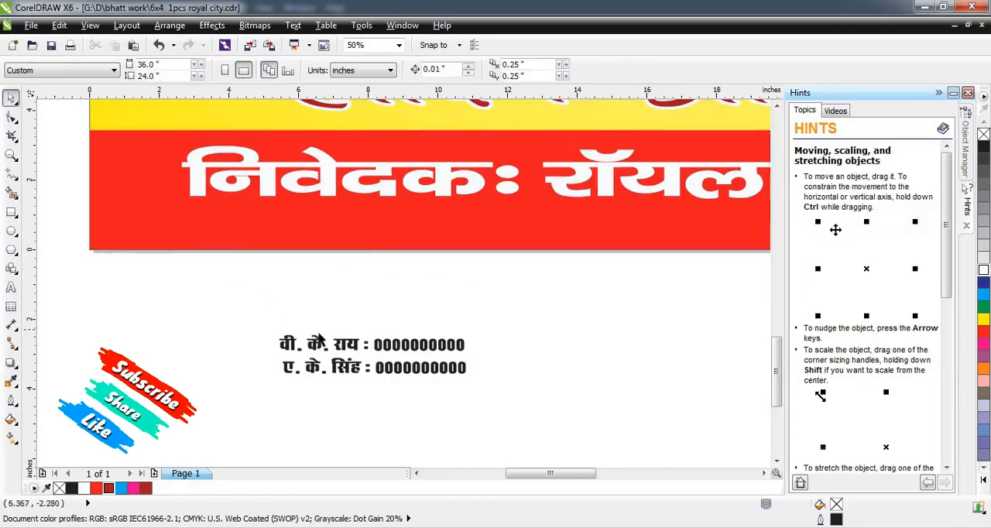
pyautogui.hotkey('ctrl', 'z')
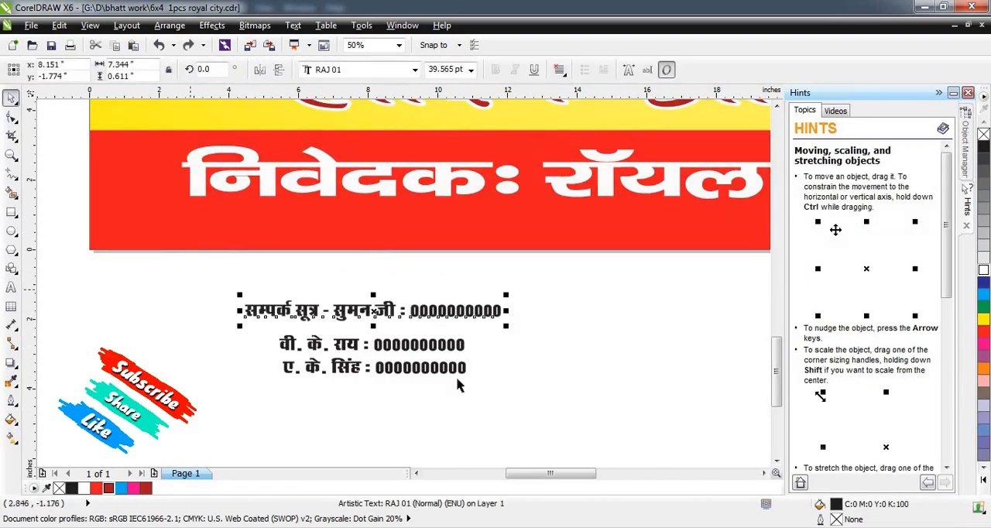
pyautogui.moveTo(210, 277); pyautogui.dragTo(639, 431)
pyautogui.click(639, 423)
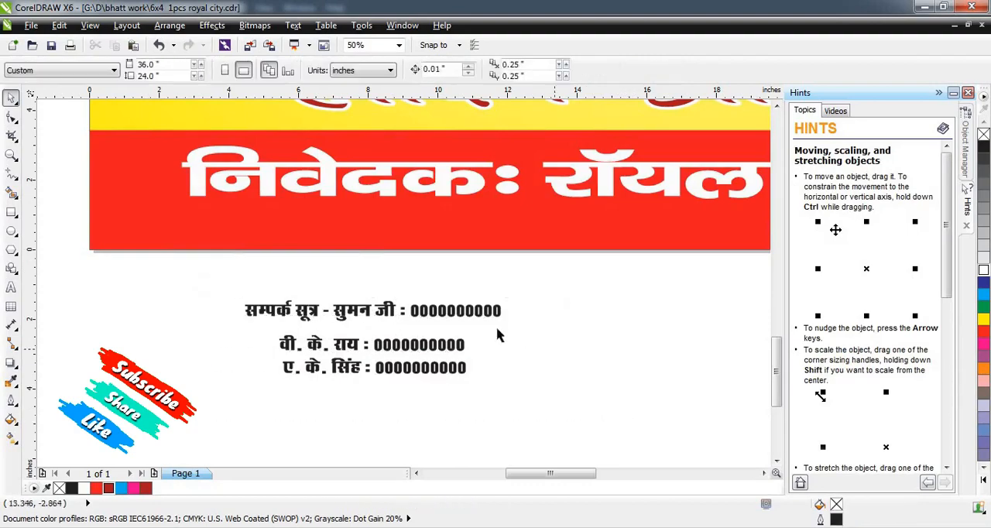
pyautogui.moveTo(449, 312); pyautogui.dragTo(311, 232)
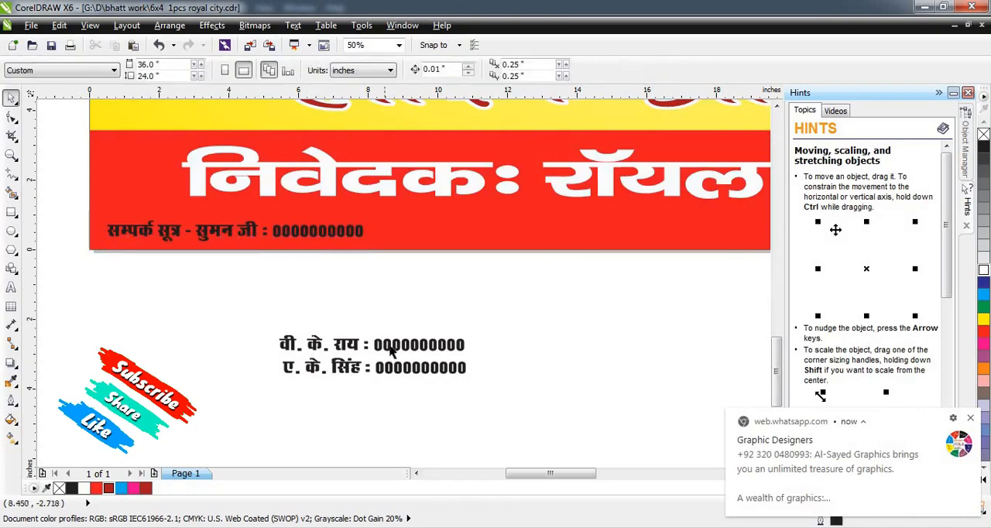
# Move the other two contact lines into a row beside the "सम्पर्क सूत्र" line along the red strip's lower edge.
pyautogui.moveTo(390, 347); pyautogui.dragTo(580, 232)
pyautogui.click(493, 336)
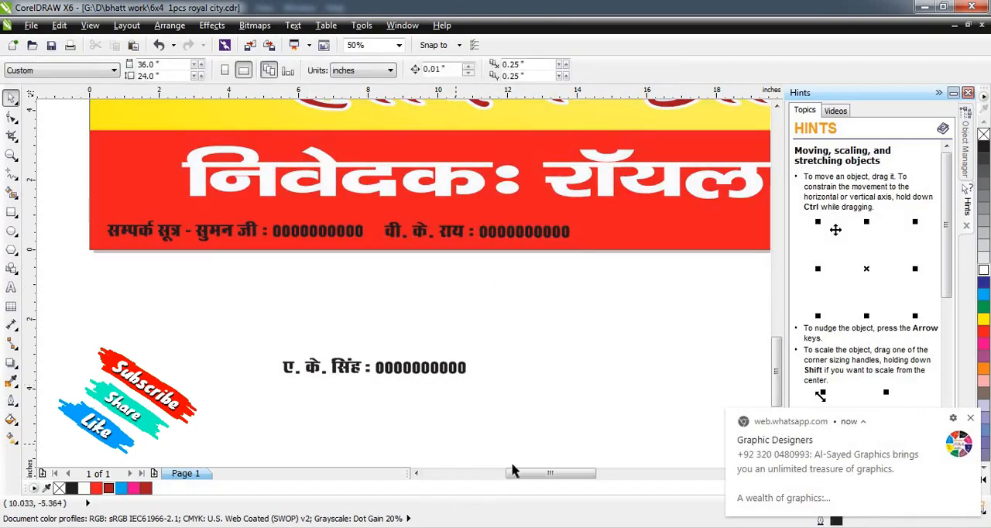
pyautogui.moveTo(512, 470); pyautogui.dragTo(538, 470)
pyautogui.moveTo(348, 369); pyautogui.dragTo(626, 232)
pyautogui.click(487, 357)
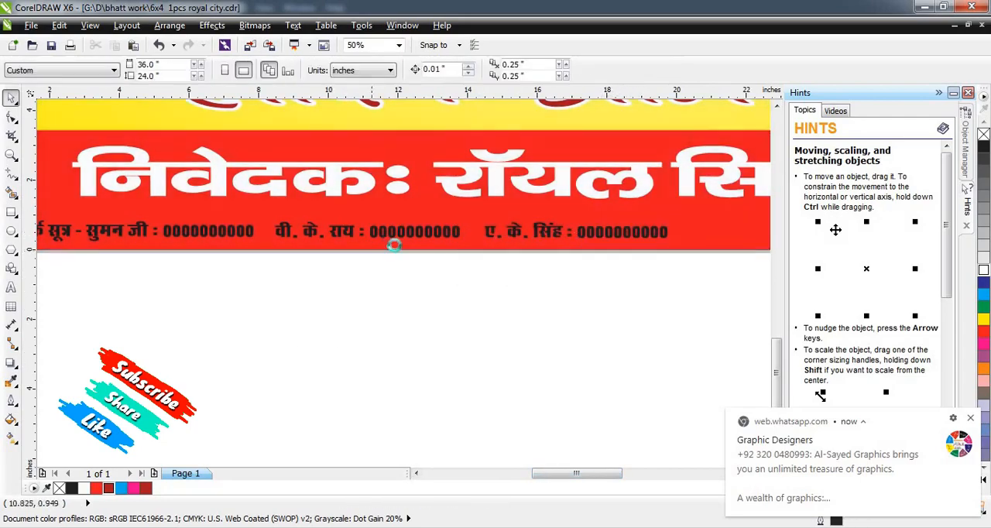
# Draw a white separator bar without outline, about 0.06 by 0.45 in, between the second and third contact entries.
pyautogui.scroll(1, 472, 263)
pyautogui.scroll(-1, 350, 264)
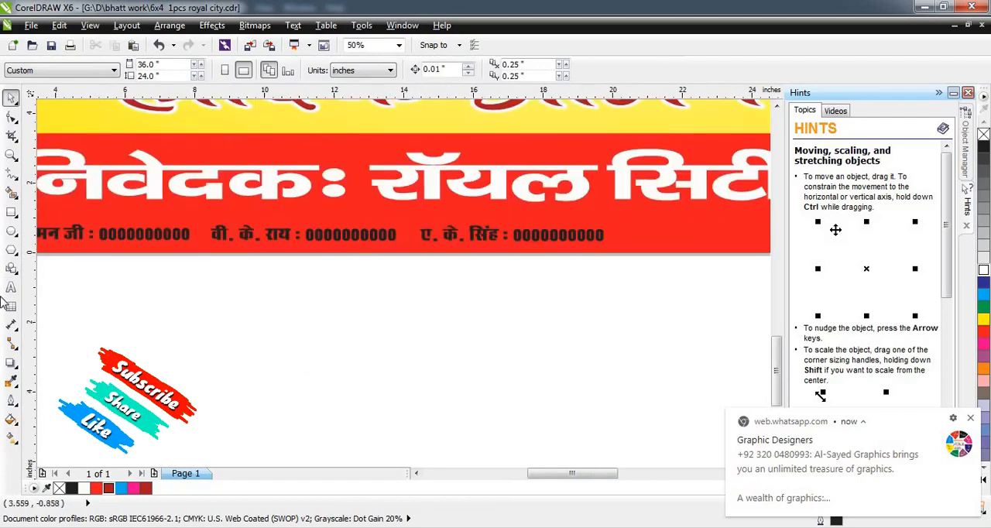
pyautogui.press('F6')
pyautogui.scroll(1, 383, 230)
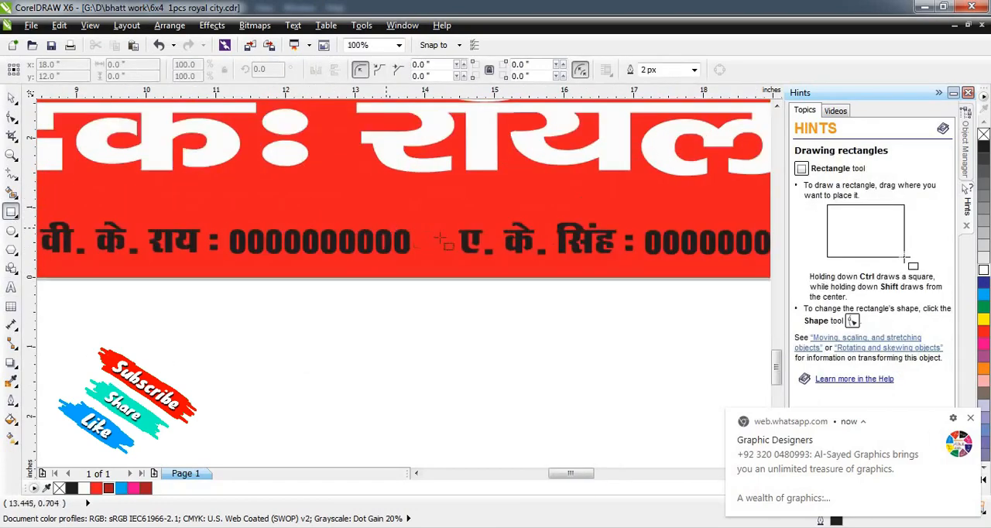
pyautogui.moveTo(436, 226); pyautogui.dragTo(436, 253)
pyautogui.click(695, 69)
pyautogui.click(654, 82)
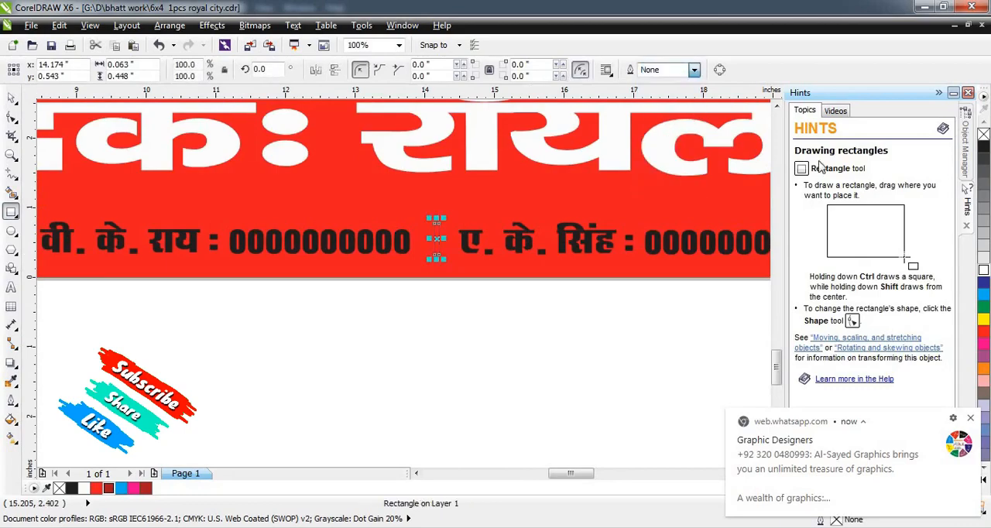
pyautogui.press('space')
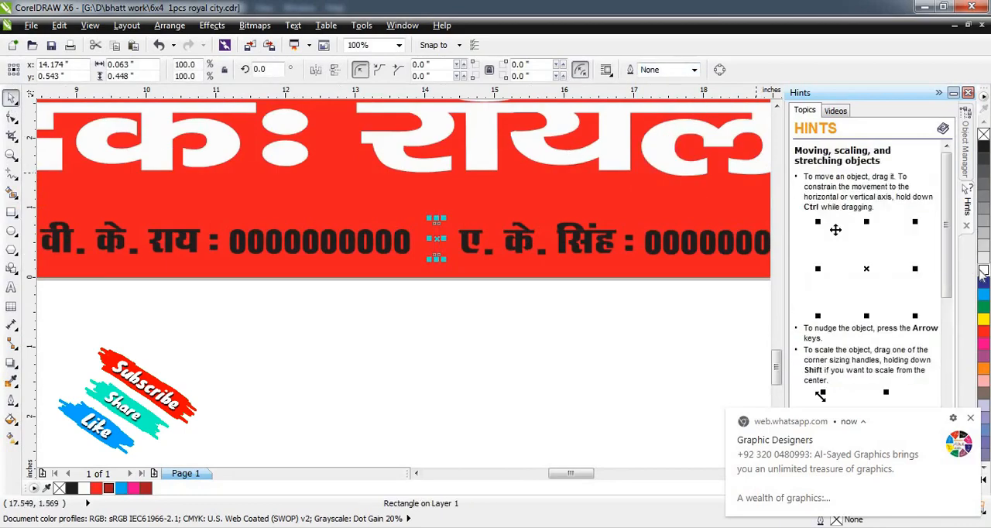
pyautogui.click(983, 271)
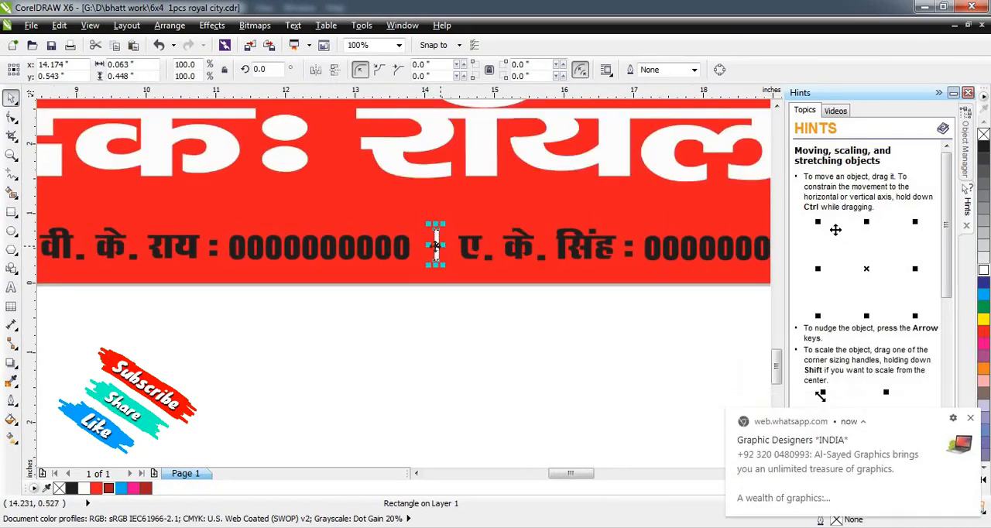
# Copy the white separator bar into the gap between the first and second contact entries.
pyautogui.scroll(-1, 435, 246)
pyautogui.moveTo(295, 246); pyautogui.dragTo(229, 247)
pyautogui.click(369, 351)
pyautogui.scroll(-2, 369, 351)
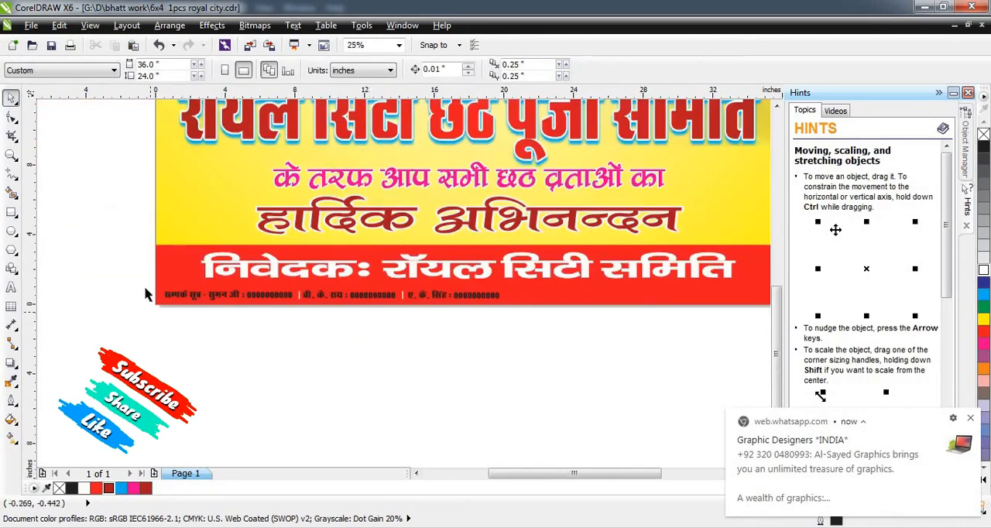
# Fill the three contact entries with white and enlarge them with both separators to a row about 27 in wide.
pyautogui.moveTo(652, 338); pyautogui.dragTo(137, 279)
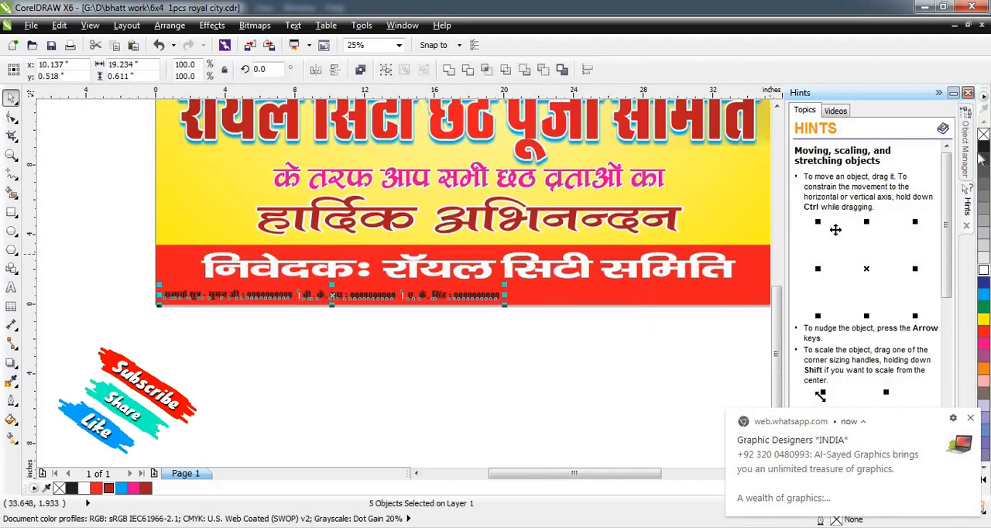
pyautogui.click(982, 267)
pyautogui.moveTo(558, 286); pyautogui.dragTo(667, 278)
pyautogui.hotkey('ctrl', 'z')
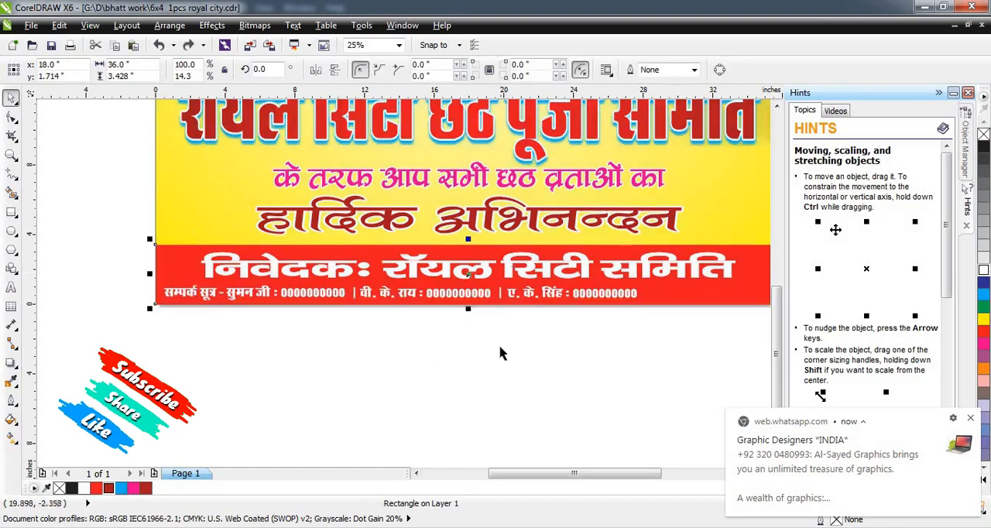
# Enlarge the contact row to about 32.7 in wide, group it, and centre it horizontally on the red strip.
pyautogui.click(139, 281)
pyautogui.moveTo(819, 352); pyautogui.dragTo(716, 277)
pyautogui.hotkey('ctrl', 'g')
pyautogui.keyDown('shift'); pyautogui.click(714, 273); pyautogui.keyUp('shift')
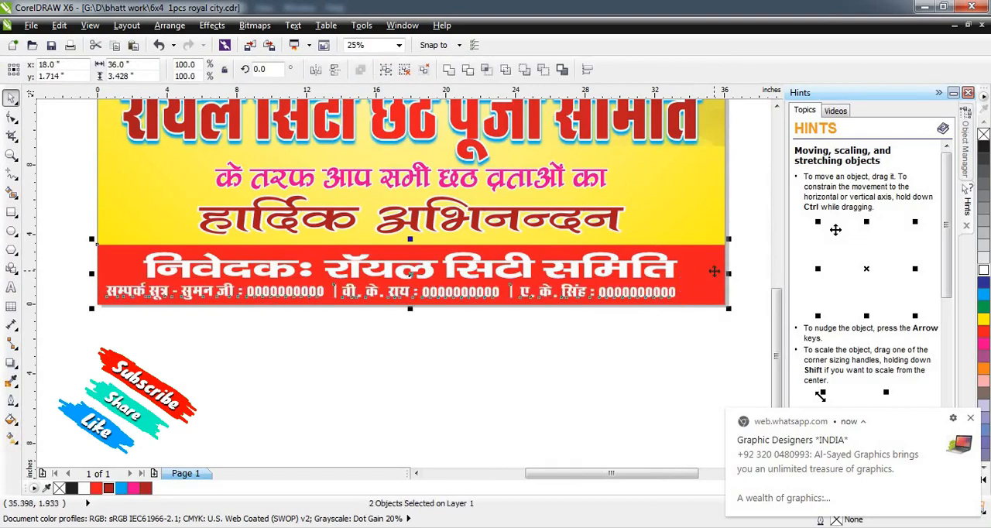
pyautogui.press('c')
pyautogui.click(615, 351)
pyautogui.click(652, 289)
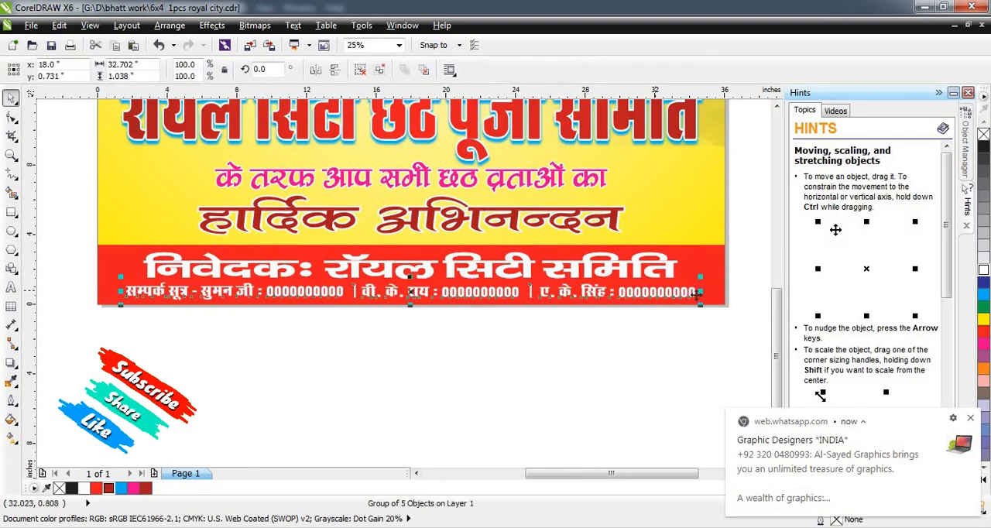
pyautogui.click(637, 341)
# Stretch the "निवेदकः रॉयल सिटी समिति" line evenly on both sides to match the contact row's width.
pyautogui.click(619, 281)
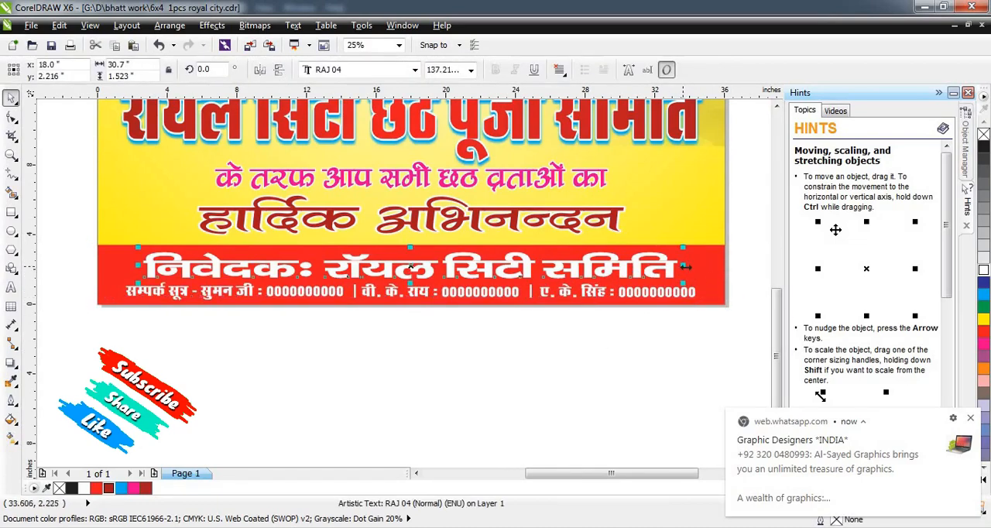
pyautogui.moveTo(697, 270); pyautogui.dragTo(706, 270)
pyautogui.click(651, 328)
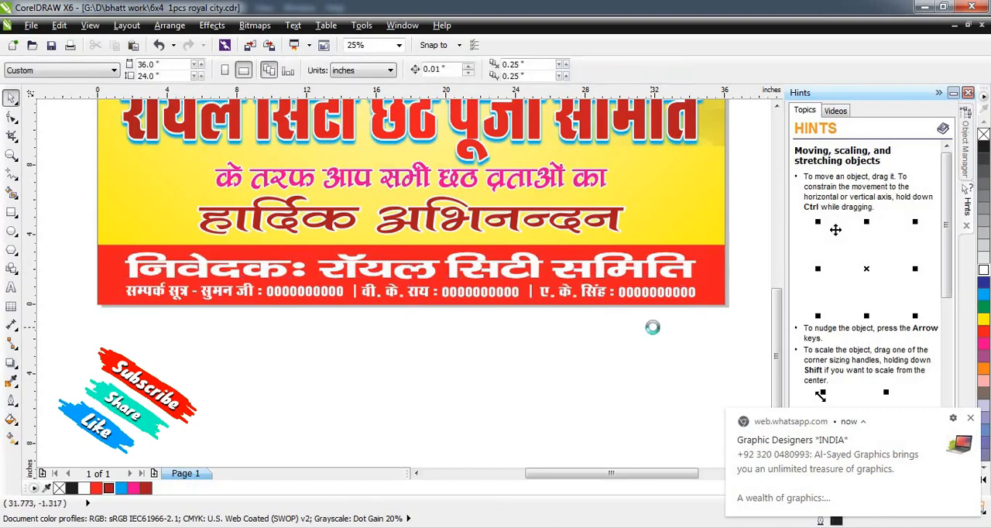